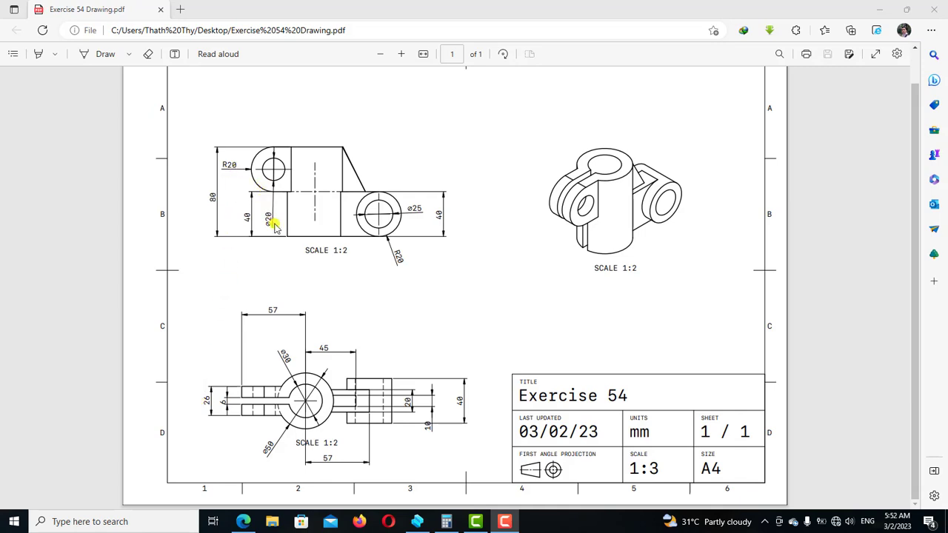
# - Switch from the Exercise 54 PDF in Edge to the blank Shapr3D design
pyautogui.click(417, 518)
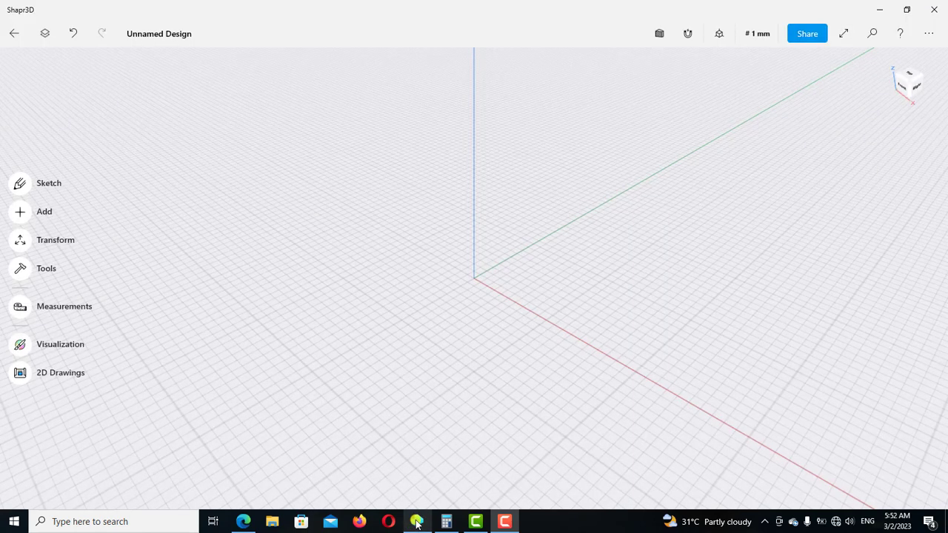
# - From the top view, sketch Ø30 mm and Ø50 mm circles centred on the origin, then exit sketching
pyautogui.click(908, 74)
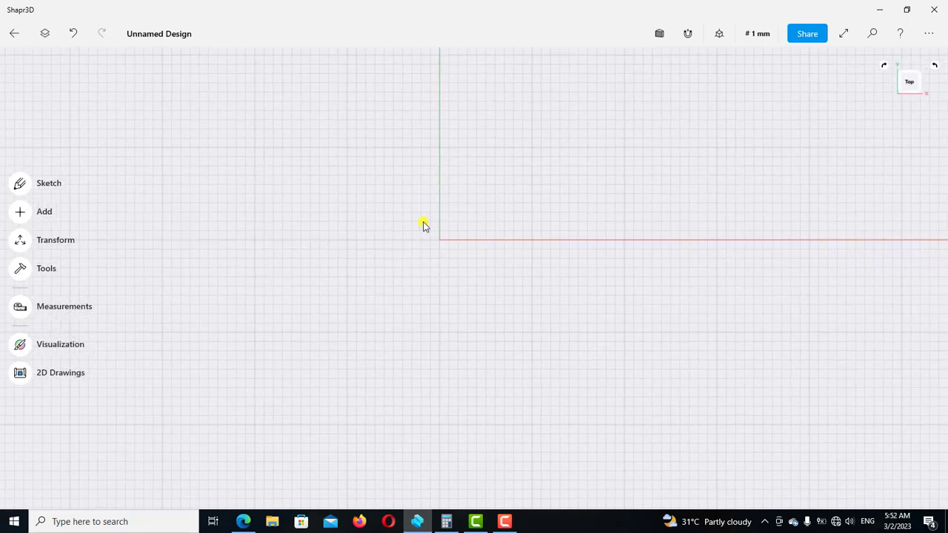
pyautogui.click(17, 185)
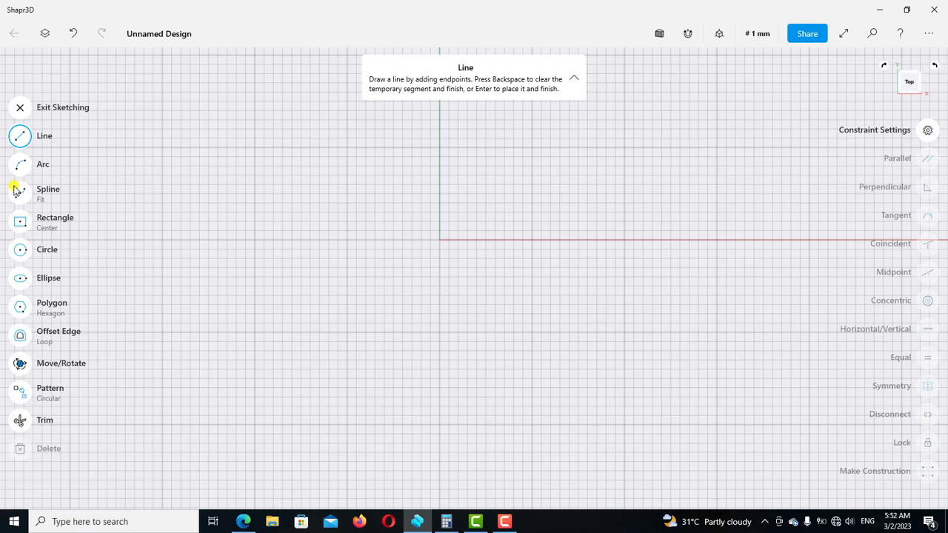
pyautogui.click(21, 249)
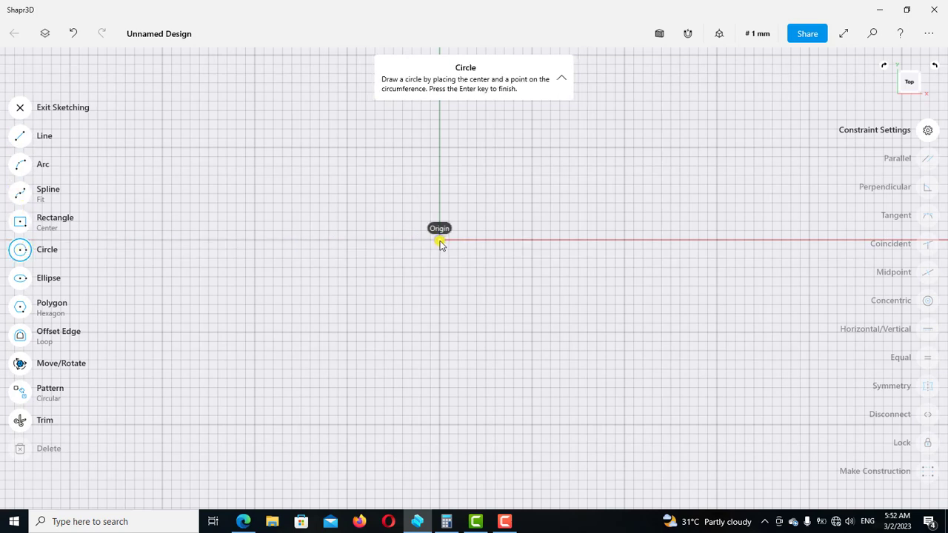
pyautogui.click(439, 241)
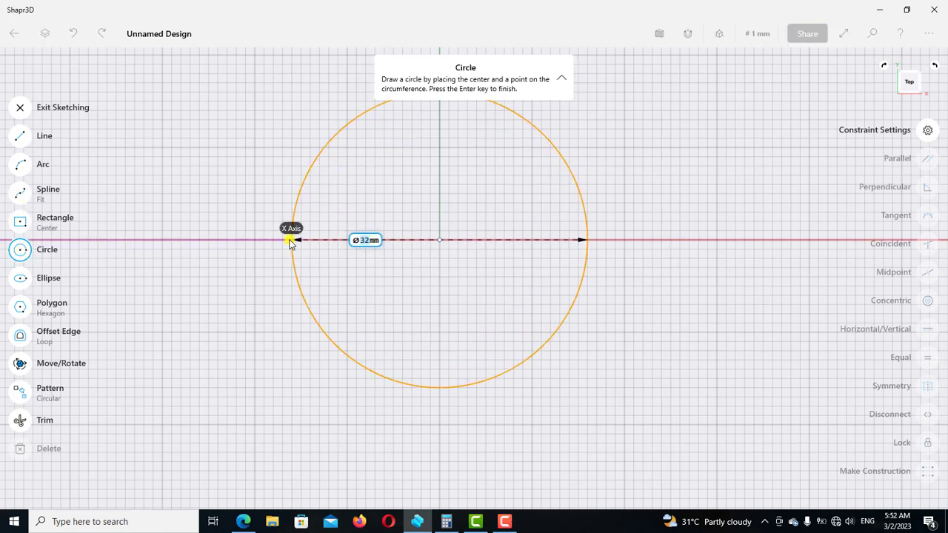
pyautogui.write('0')
pyautogui.press('Return')
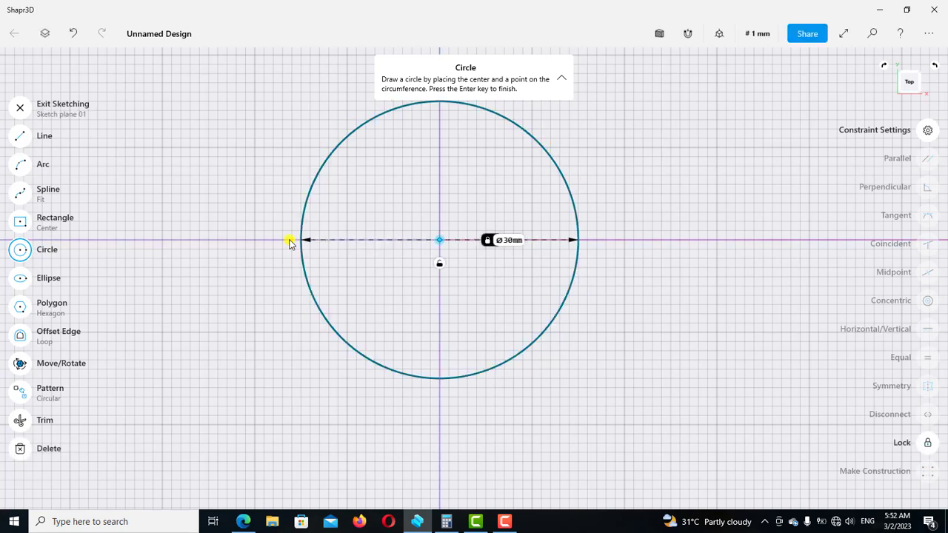
pyautogui.click(440, 241)
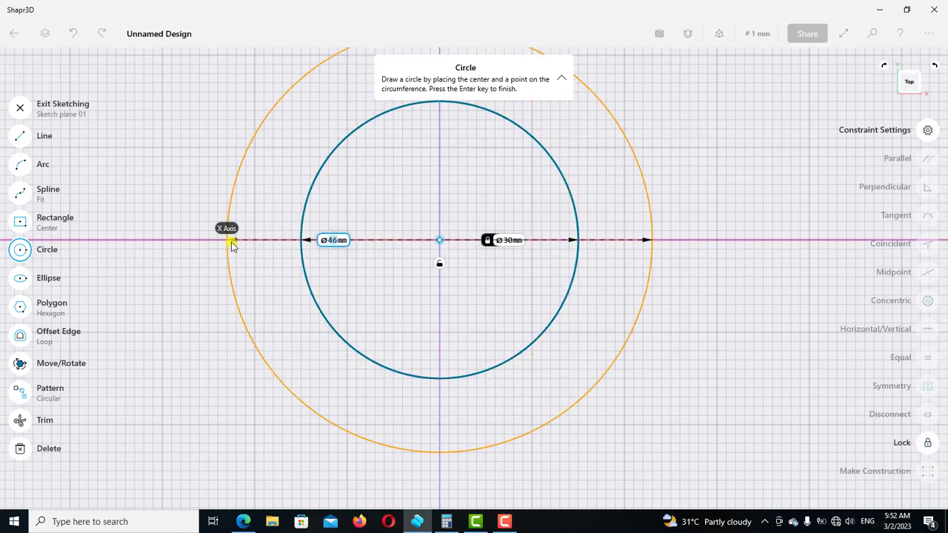
pyautogui.write('50')
pyautogui.press('Return')
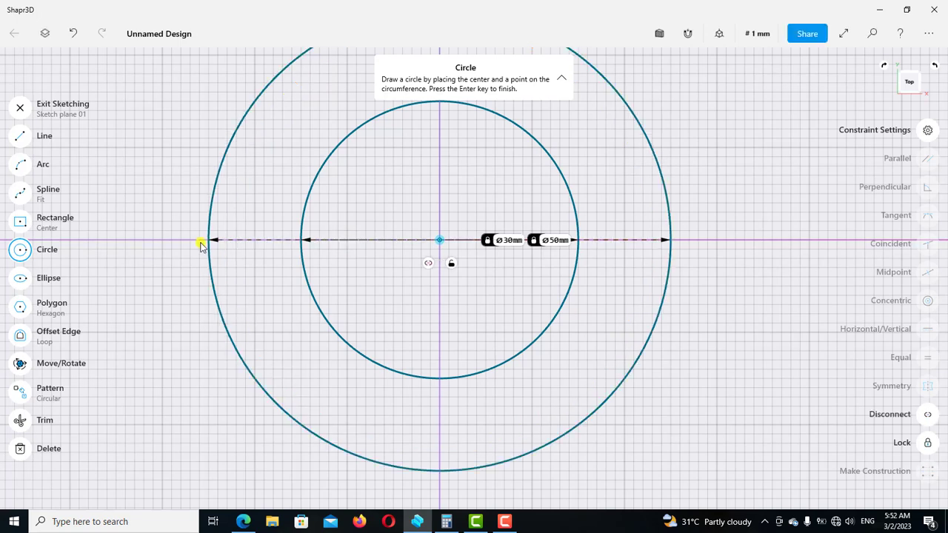
pyautogui.press('Escape')
pyautogui.click(21, 108)
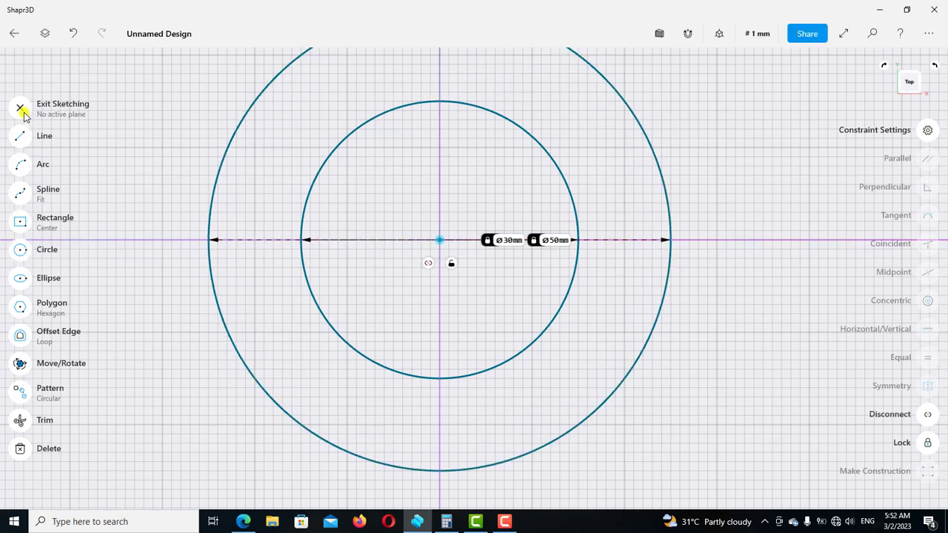
pyautogui.click(21, 108)
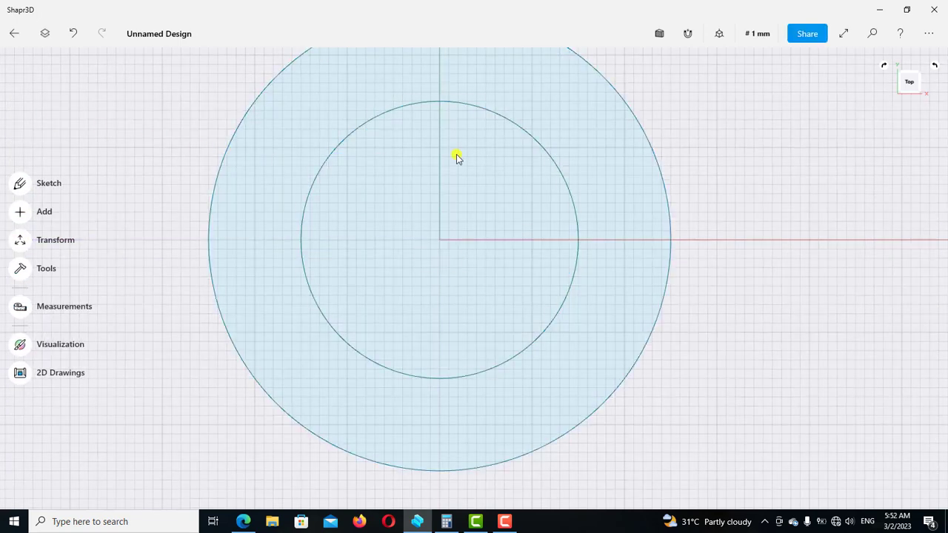
# - Extrude the ring profile 40 mm into a tube
pyautogui.click(646, 97)
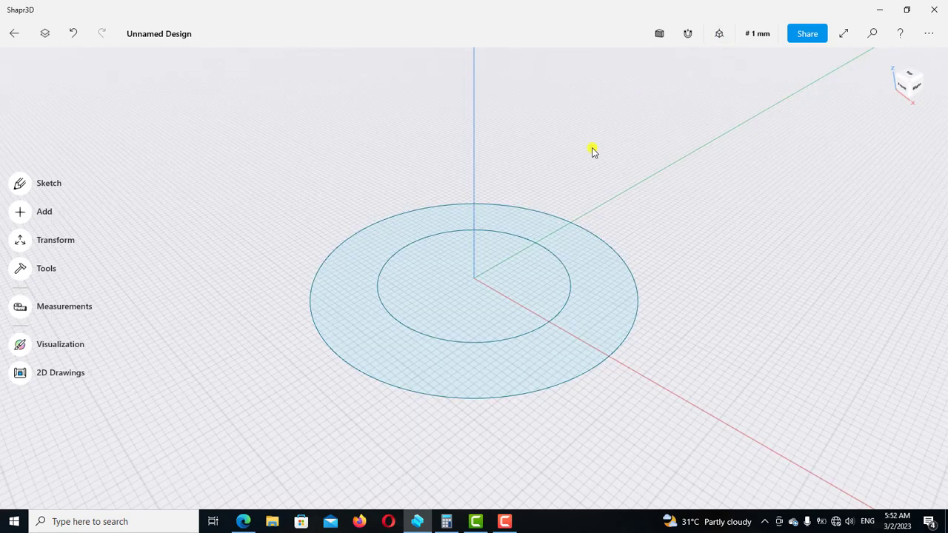
pyautogui.click(459, 376)
pyautogui.moveTo(457, 363); pyautogui.dragTo(448, 261)
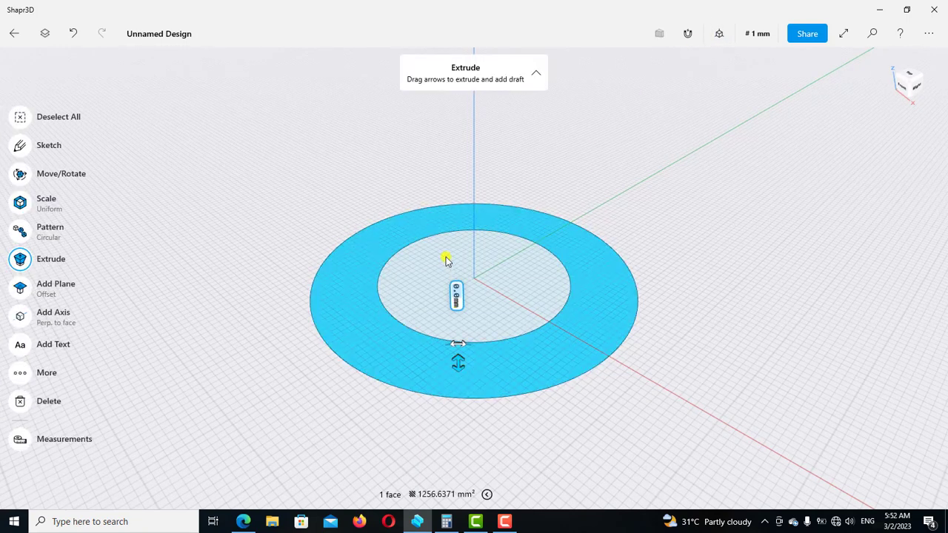
pyautogui.click(457, 312)
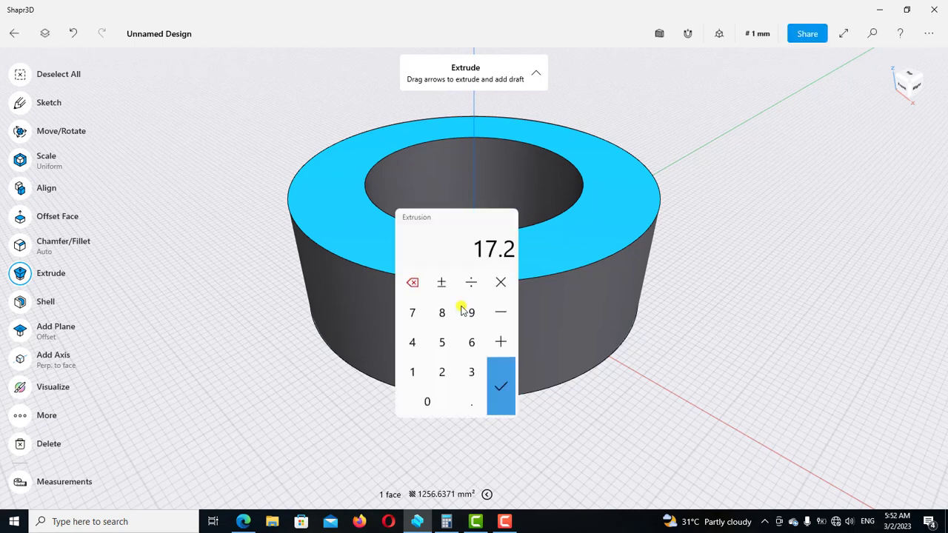
pyautogui.click(414, 348)
pyautogui.click(429, 406)
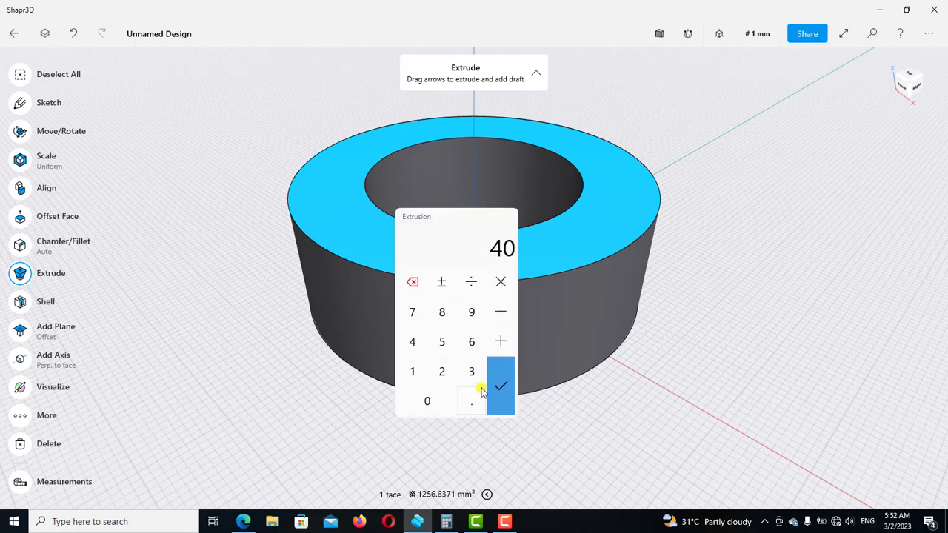
pyautogui.click(501, 386)
# - Offset the tube's bottom face by 80 mm to lengthen the cylinder
pyautogui.scroll(-3, 430, 333)
pyautogui.scroll(-3, 430, 332)
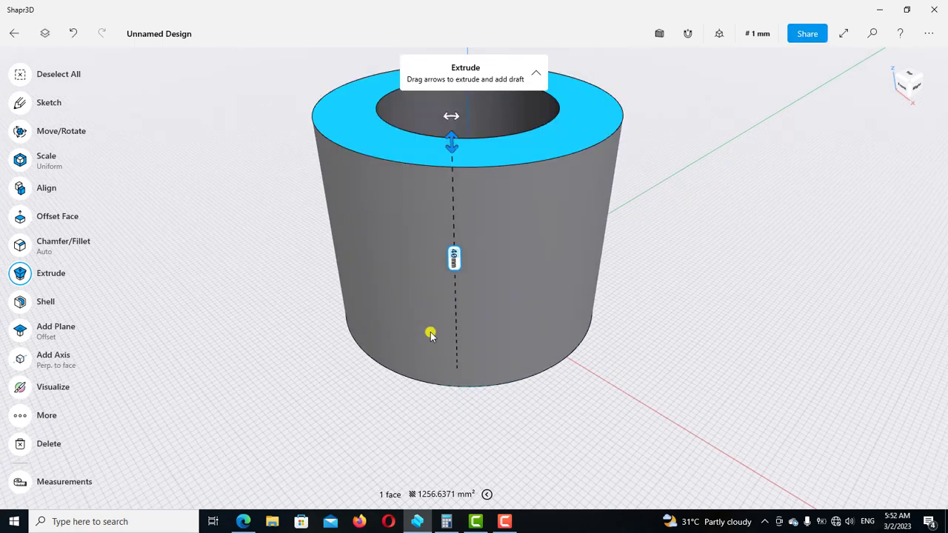
pyautogui.moveTo(560, 312)
pyautogui.mouseDown(button='right')
pyautogui.moveTo(561, 303)
pyautogui.moveTo(450, 354)
pyautogui.moveTo(387, 367)
pyautogui.mouseUp(button='right')
pyautogui.click(386, 367)
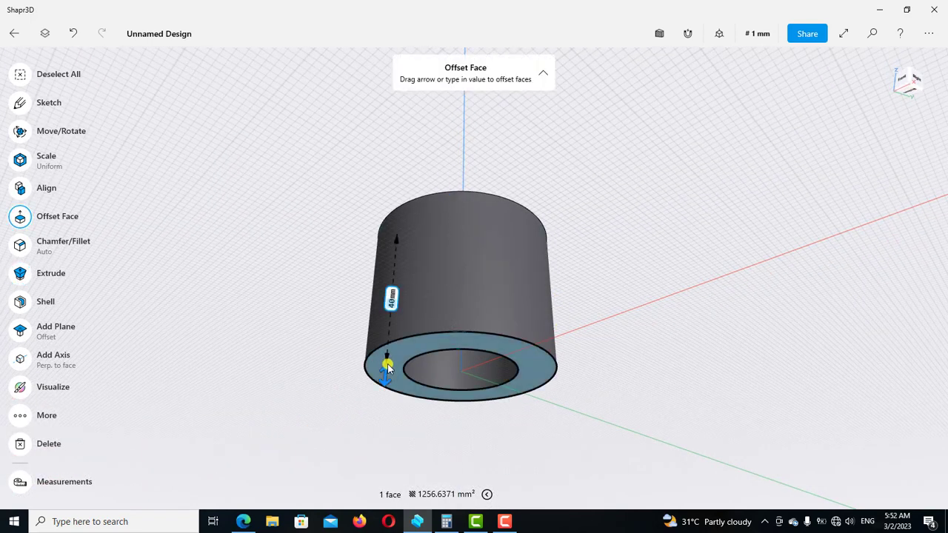
pyautogui.moveTo(386, 376); pyautogui.dragTo(383, 415)
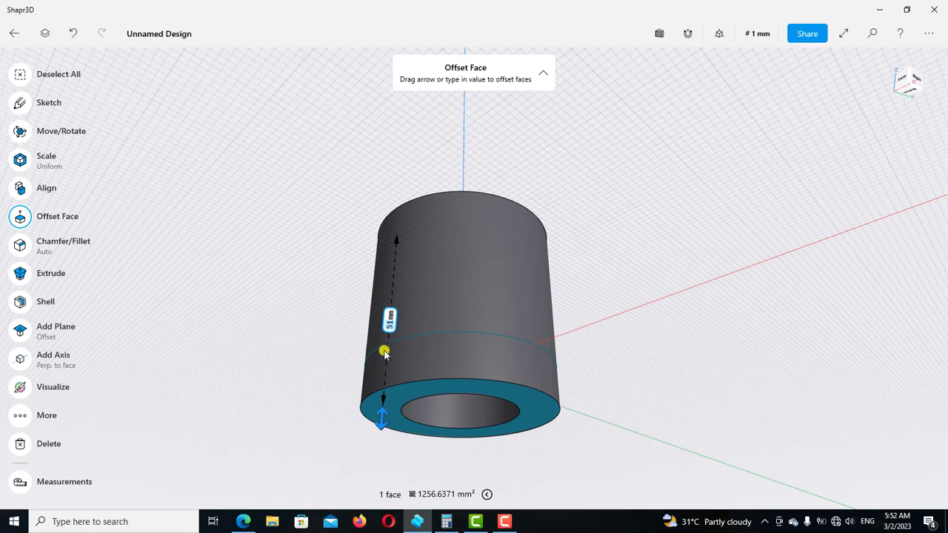
pyautogui.click(391, 324)
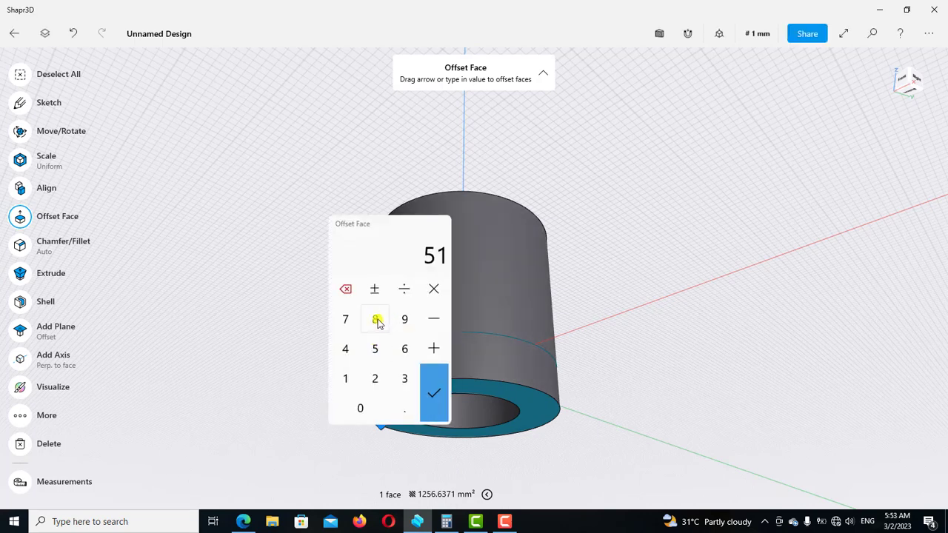
pyautogui.click(375, 319)
pyautogui.click(360, 408)
pyautogui.click(434, 392)
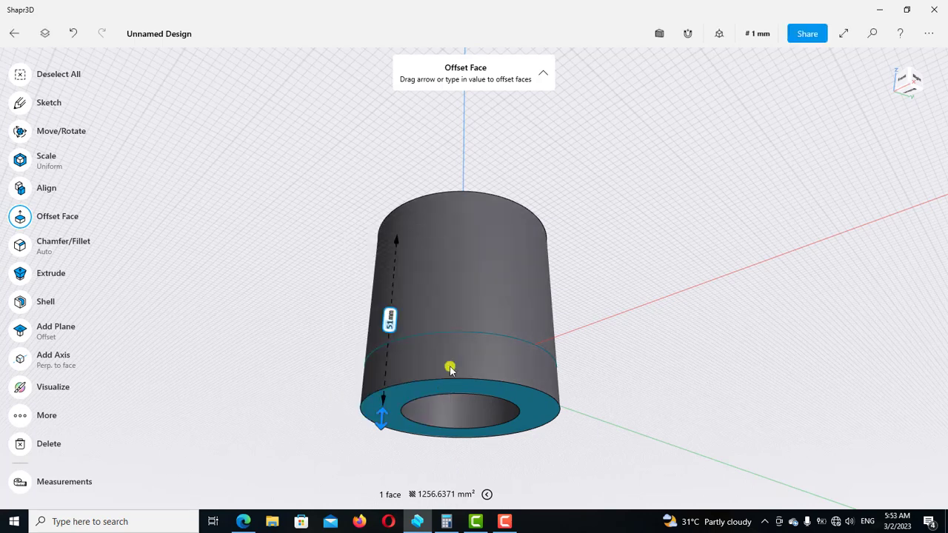
pyautogui.click(604, 236)
pyautogui.scroll(-3, 596, 215)
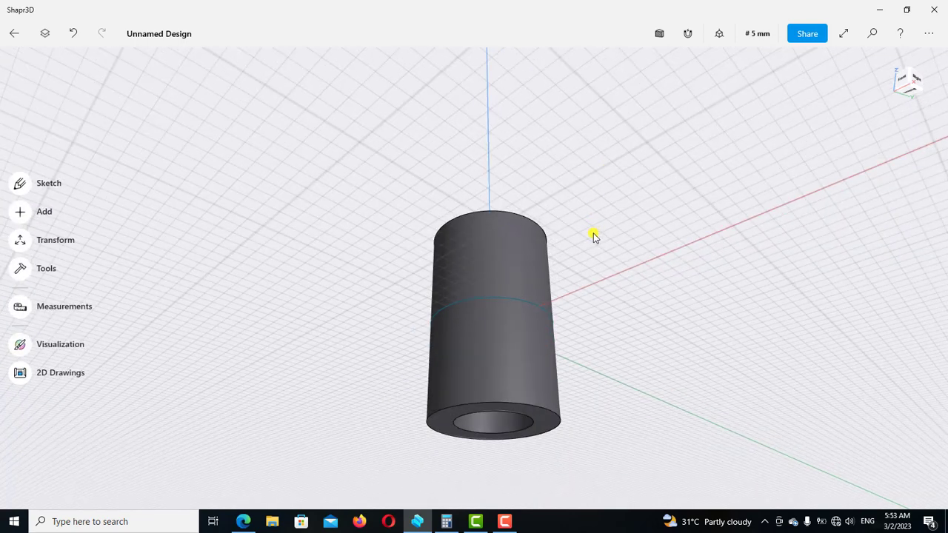
# - Hide Sketch plane 01 in the Items list so only Body 01 remains visible
pyautogui.moveTo(594, 236); pyautogui.dragTo(197, 165, button='right')
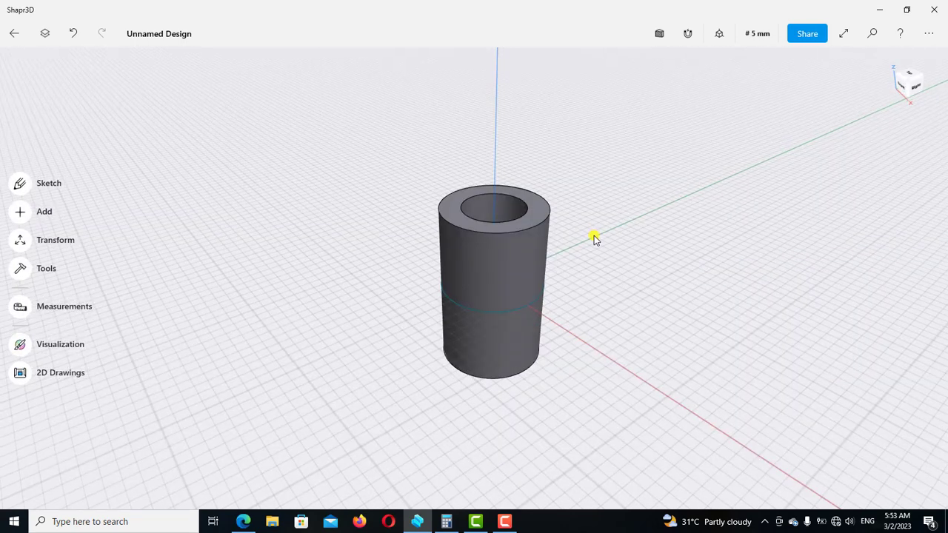
pyautogui.click(45, 34)
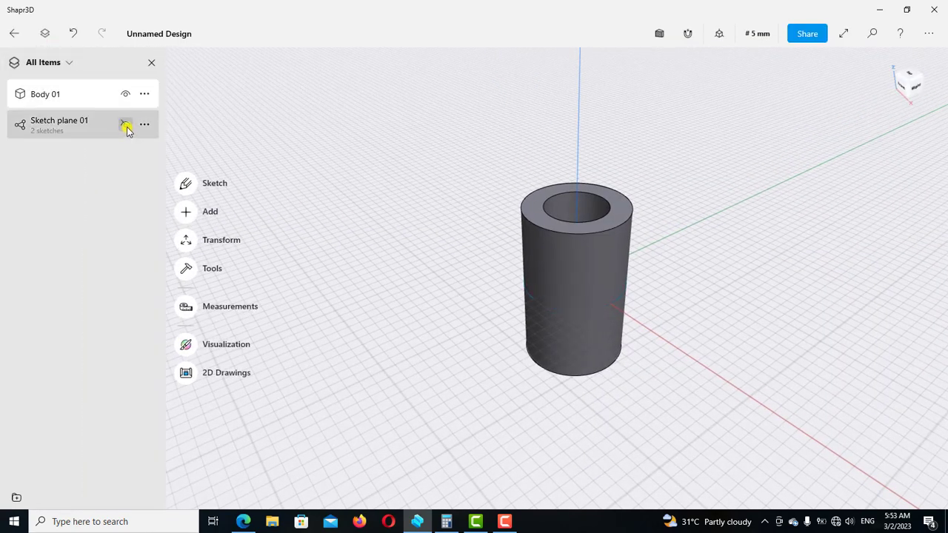
pyautogui.click(151, 62)
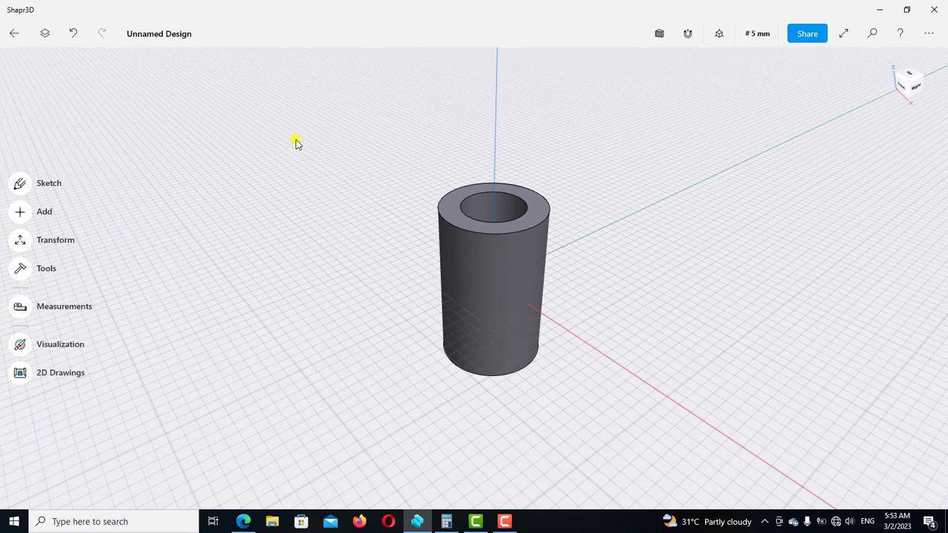
pyautogui.scroll(2, 442, 205)
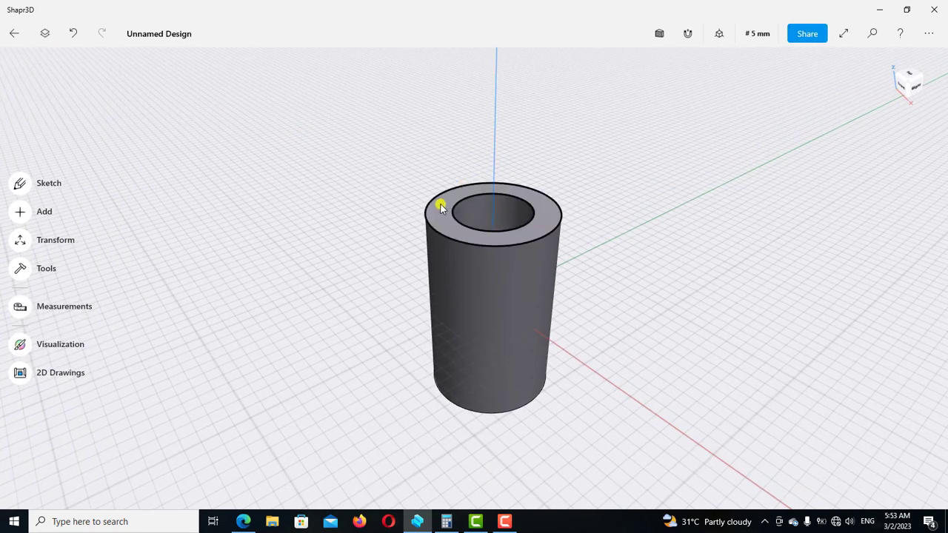
# - Start a sketch on the tube's top face and draw a 53 mm horizontal line left from the centre
pyautogui.doubleClick(442, 206)
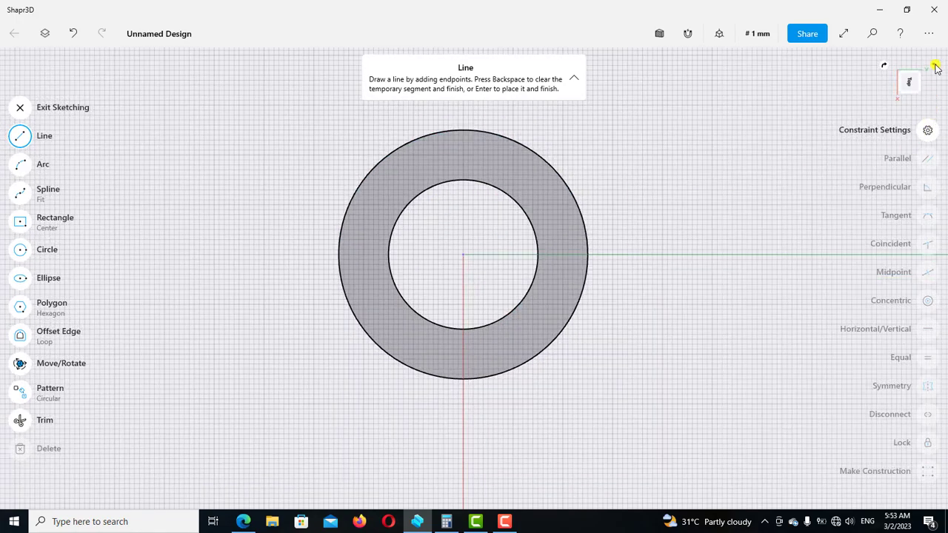
pyautogui.click(935, 67)
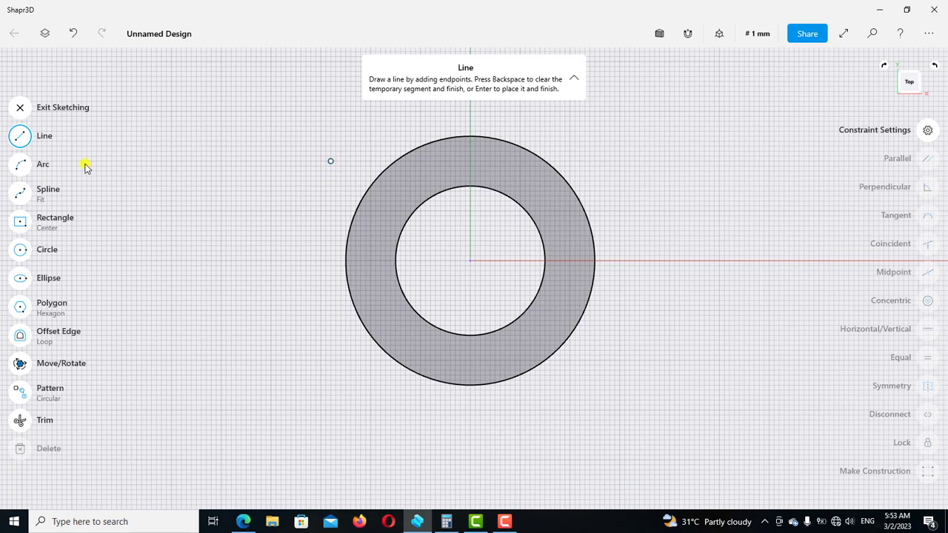
pyautogui.click(470, 262)
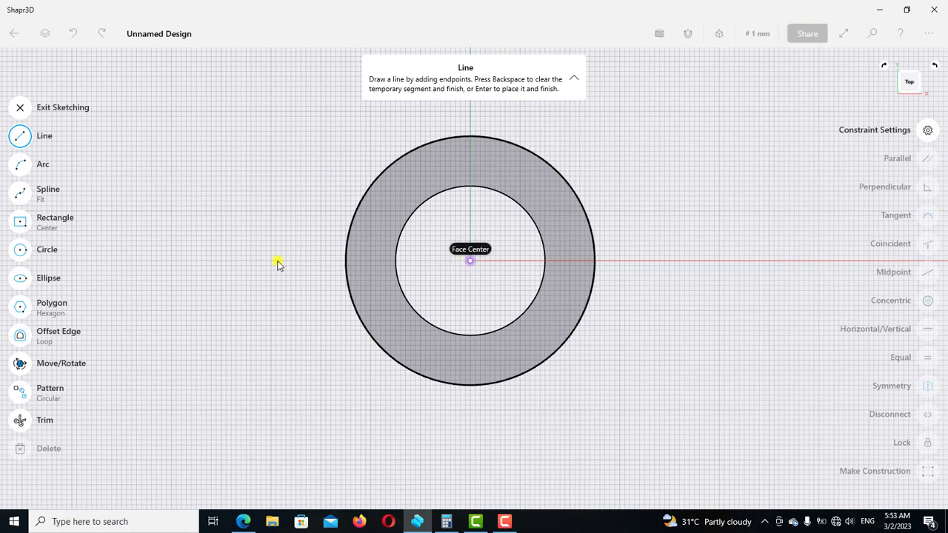
pyautogui.click(208, 262)
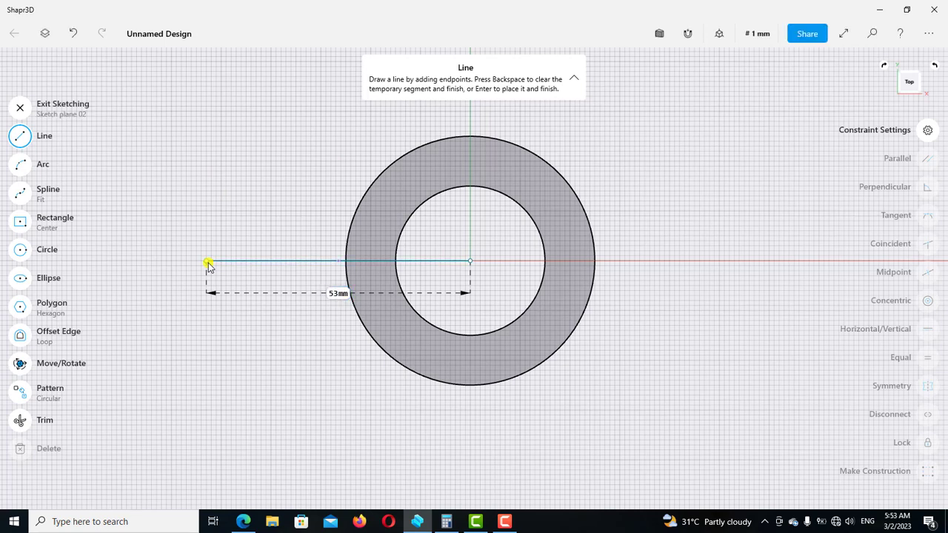
pyautogui.click(48, 142)
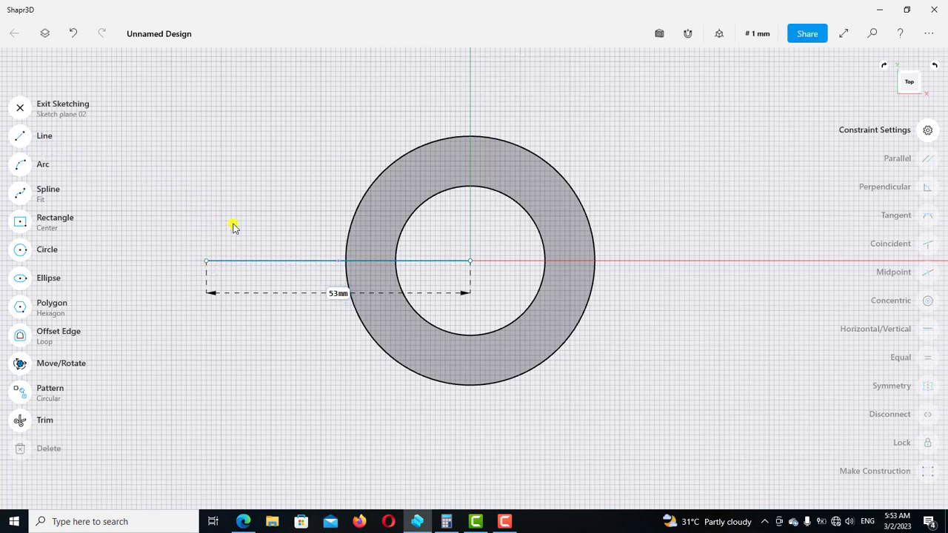
# - Shorten the line to 37 mm, lock its length, and make it a construction line
pyautogui.click(258, 262)
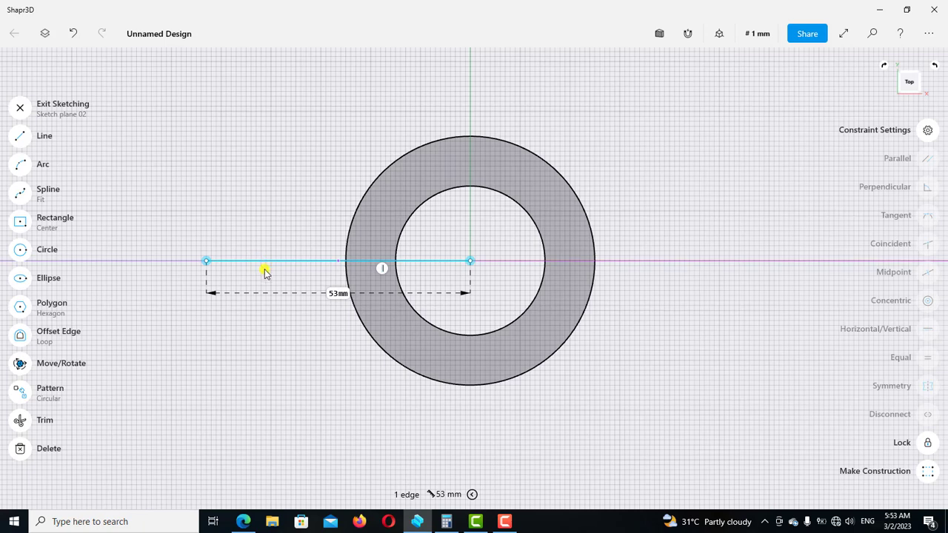
pyautogui.click(335, 295)
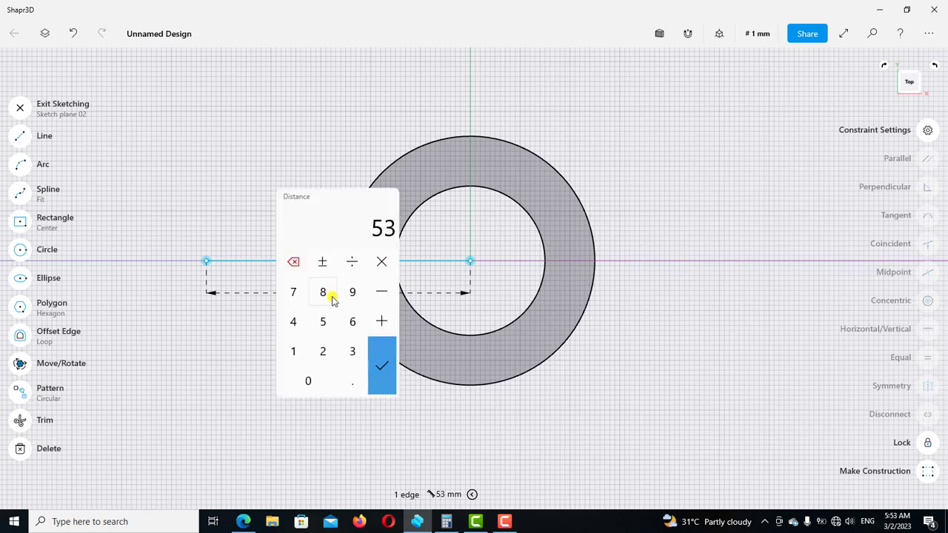
pyautogui.click(351, 351)
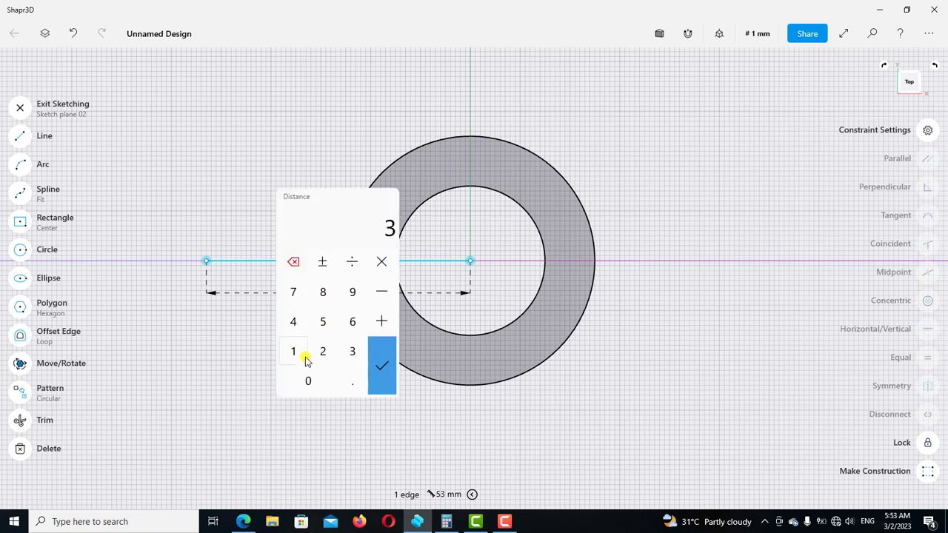
pyautogui.click(293, 292)
pyautogui.click(382, 366)
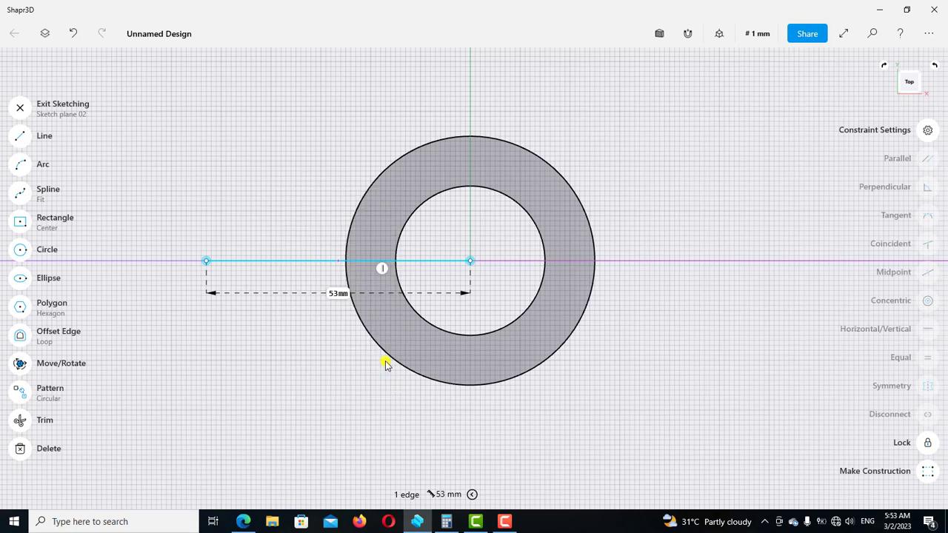
pyautogui.click(425, 261)
pyautogui.click(928, 472)
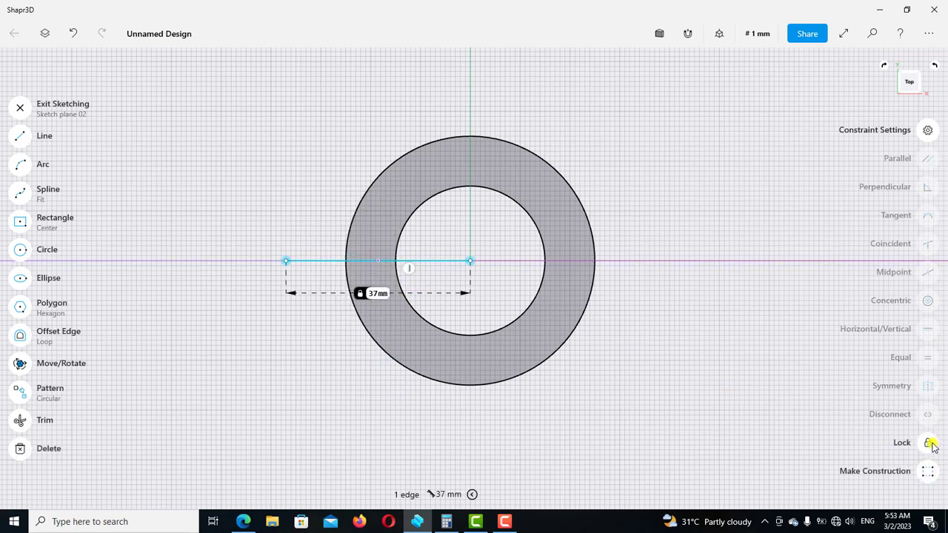
pyautogui.click(928, 442)
pyautogui.scroll(1, 400, 293)
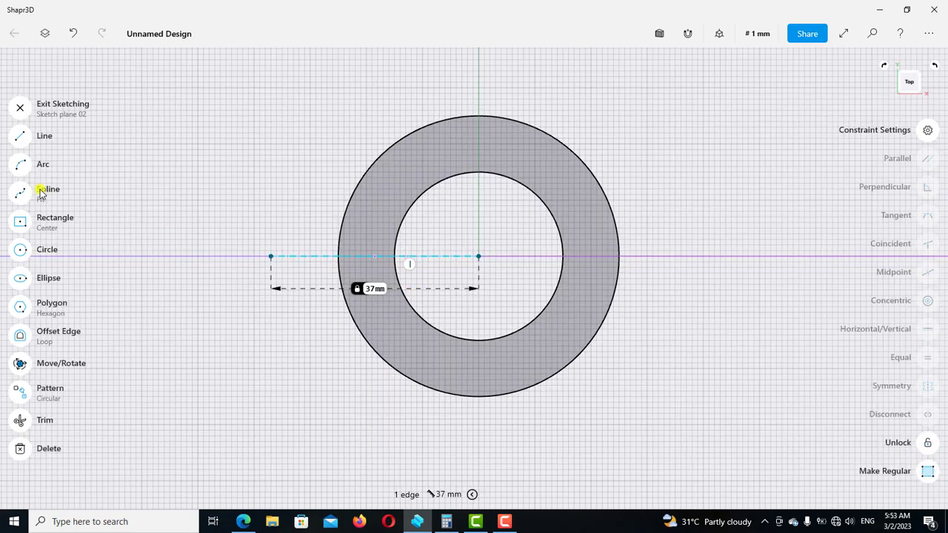
# - Draw a vertical line to the left of the ring
pyautogui.click(22, 137)
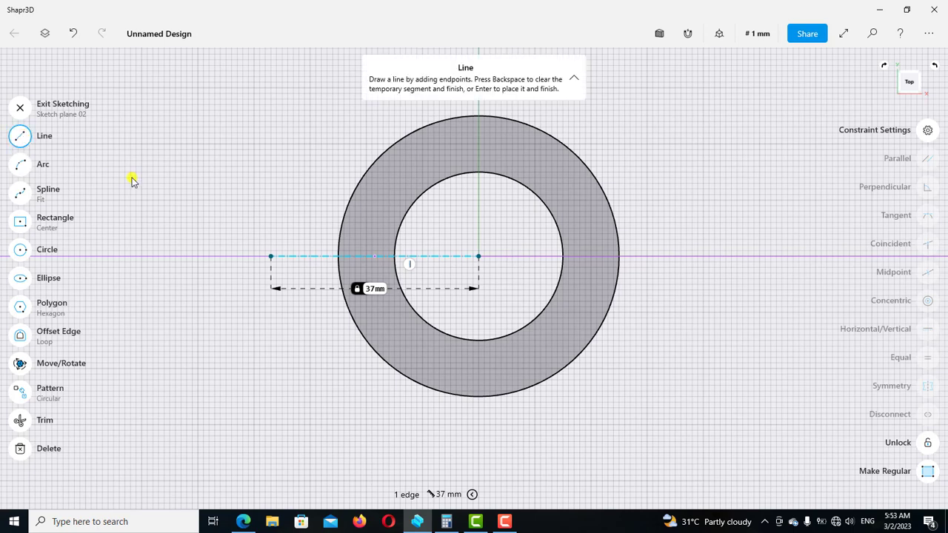
pyautogui.click(215, 175)
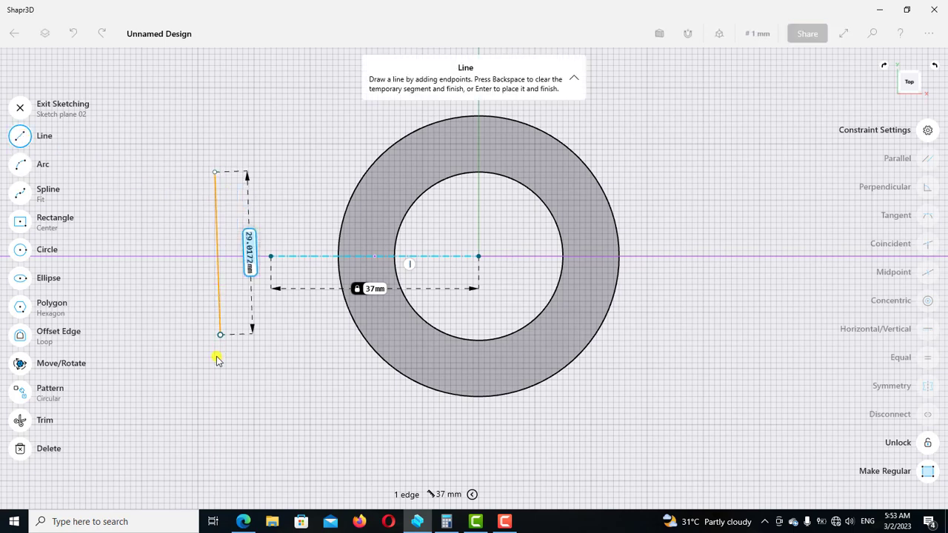
pyautogui.click(214, 363)
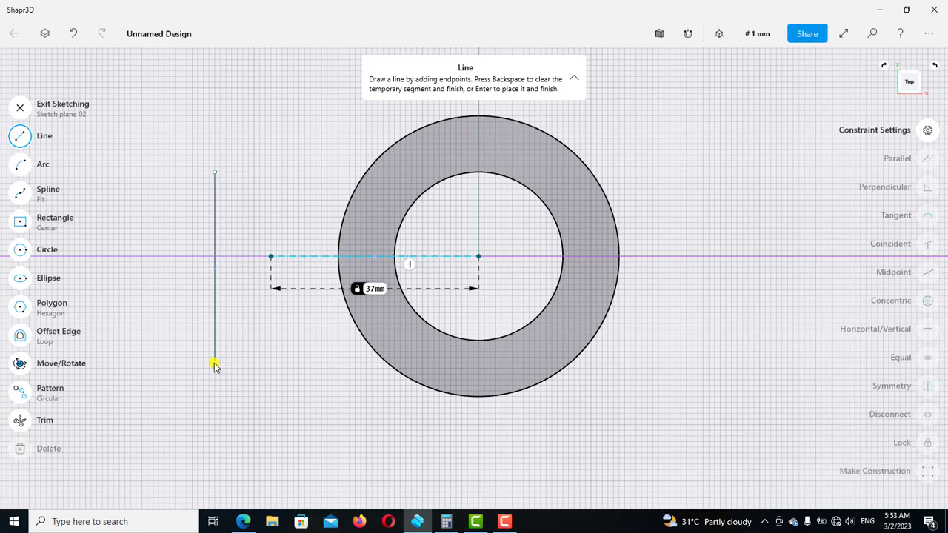
pyautogui.press('Escape')
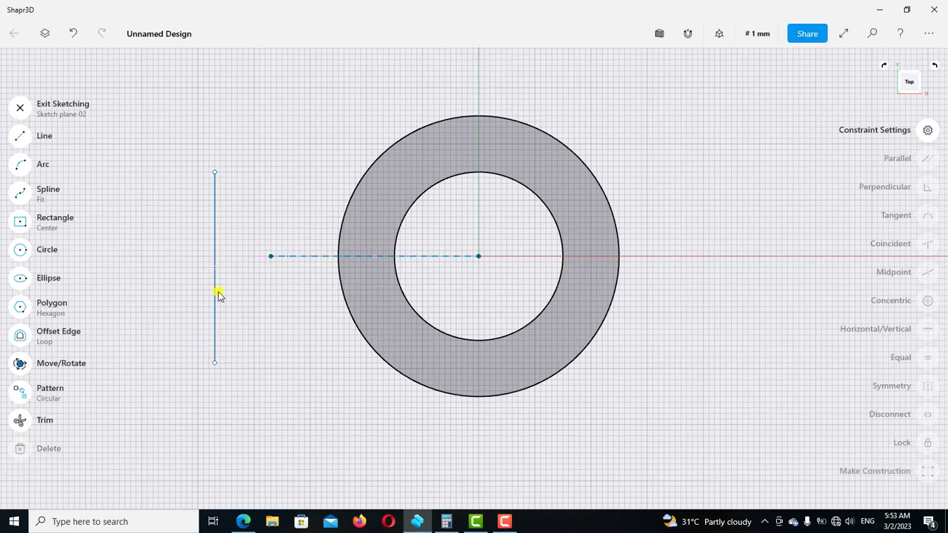
# - Set the vertical line to 26 mm and constrain its midpoint to the construction line's left end
pyautogui.click(215, 297)
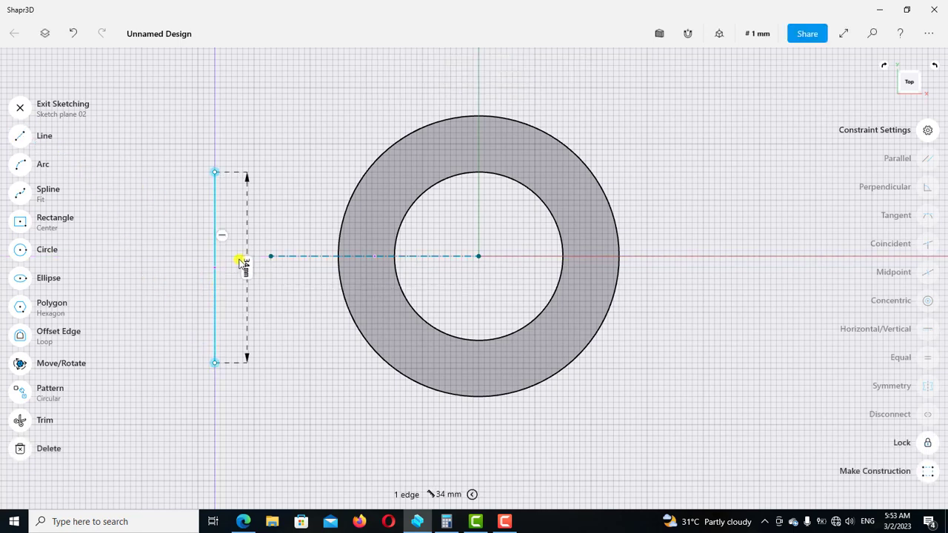
pyautogui.click(245, 265)
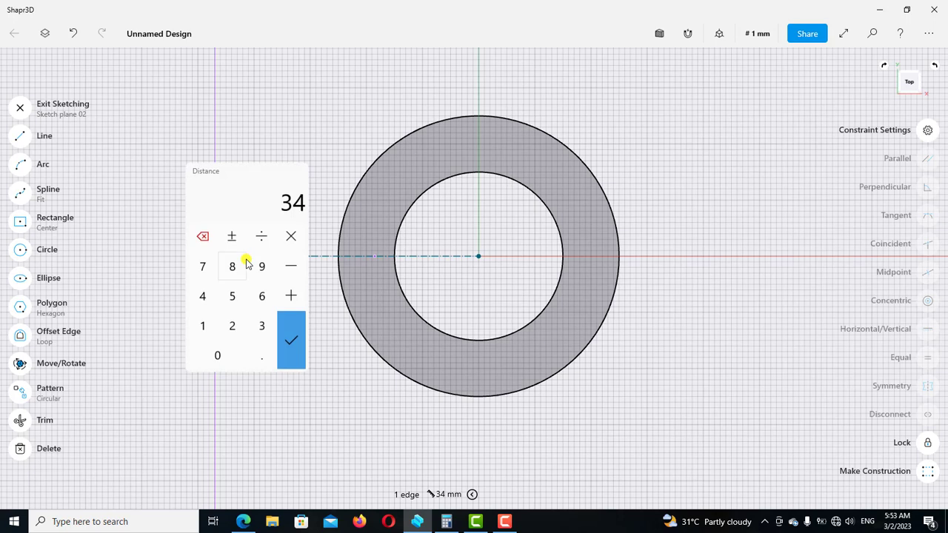
pyautogui.click(233, 326)
pyautogui.click(262, 296)
pyautogui.click(291, 340)
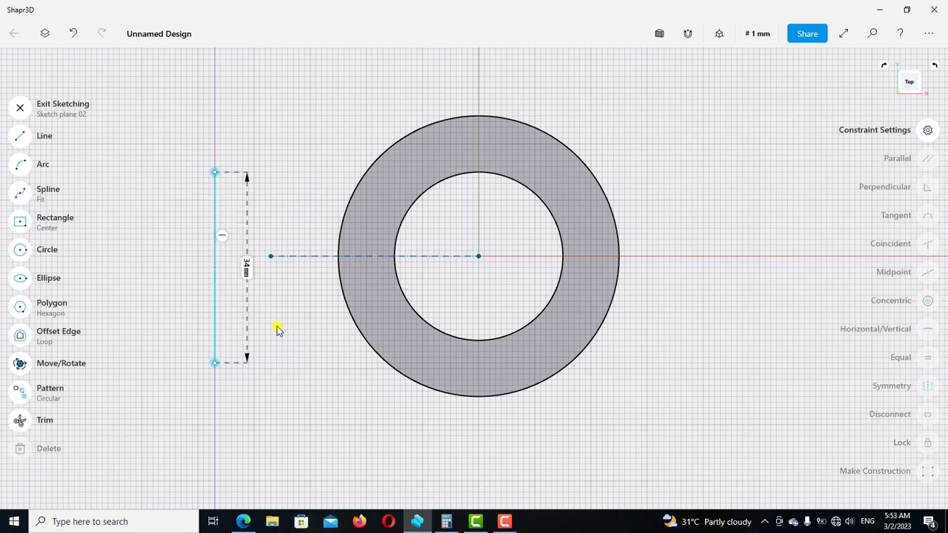
pyautogui.click(215, 268)
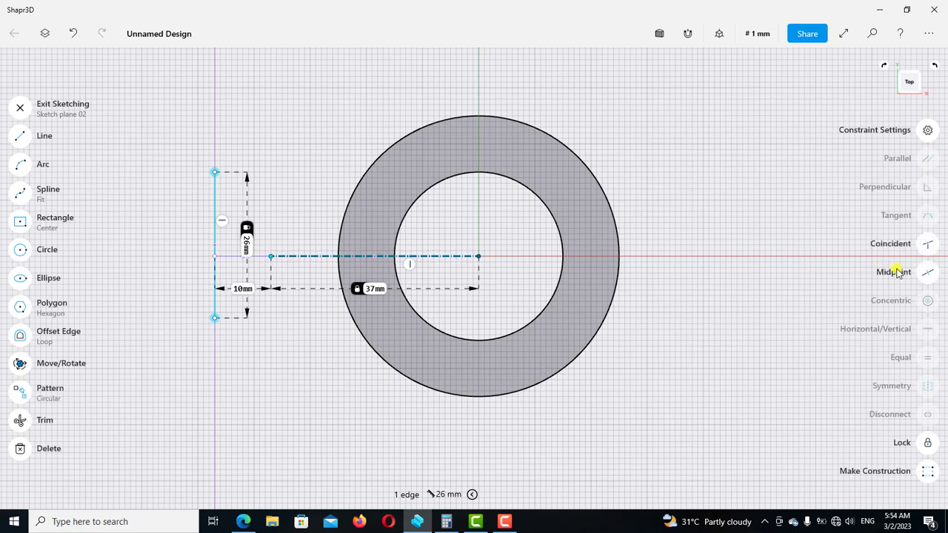
pyautogui.click(928, 273)
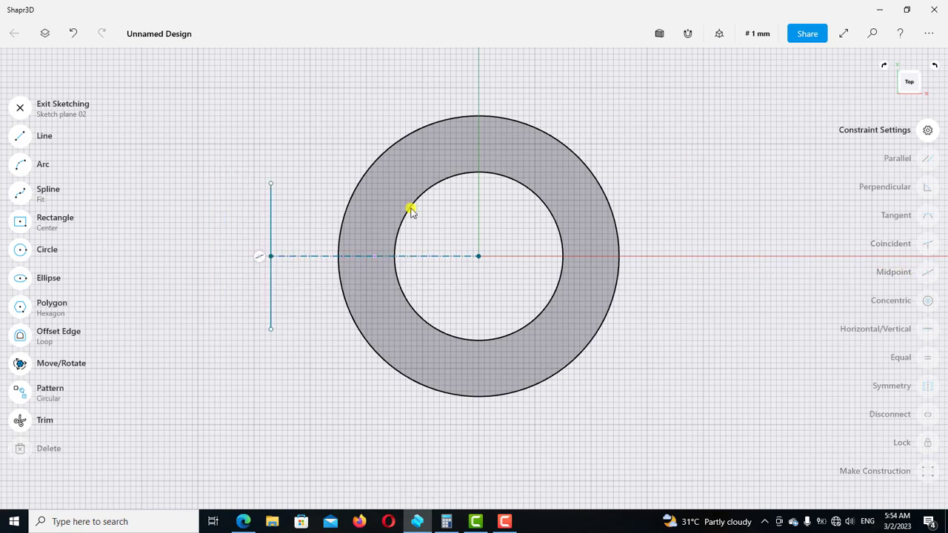
# - Draw a 15.6458 mm line from the vertical line's top end to the ring's outer circle
pyautogui.press('l')
pyautogui.click(271, 184)
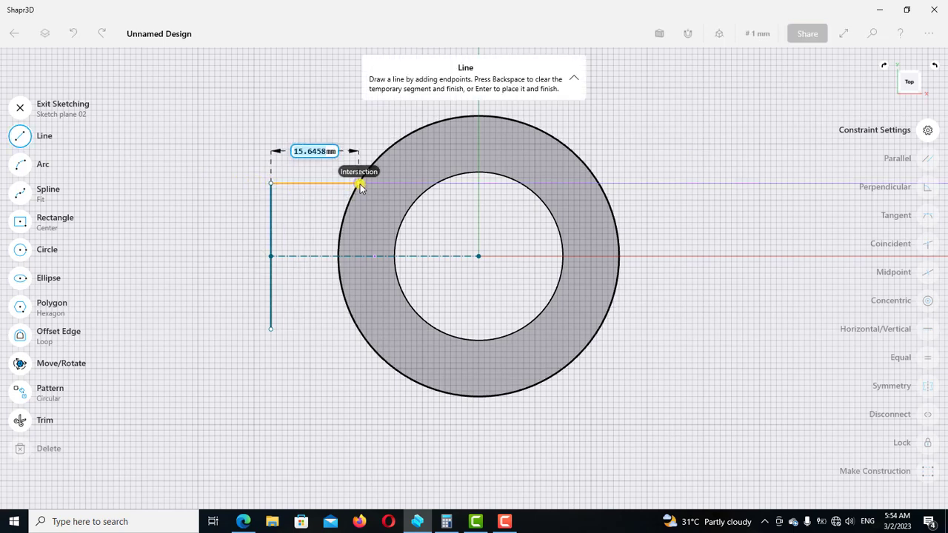
pyautogui.click(359, 185)
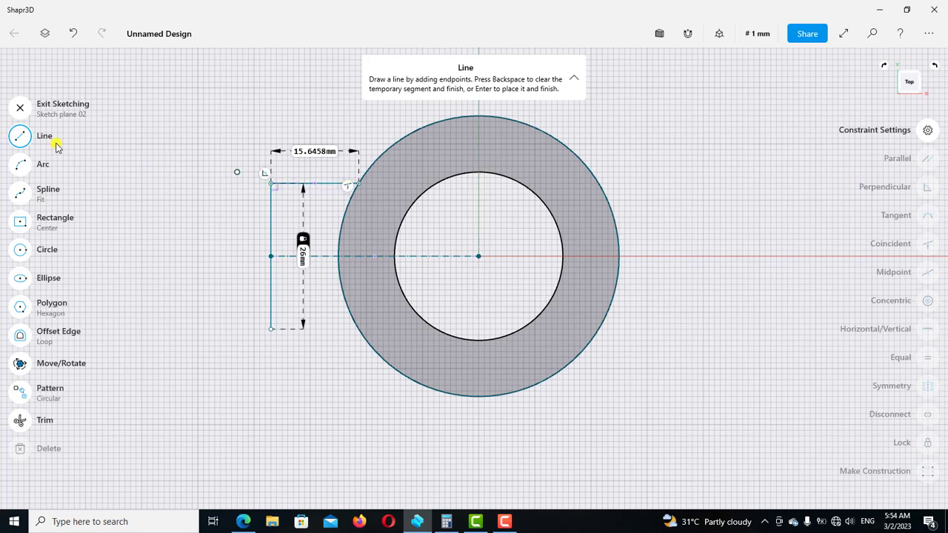
pyautogui.click(20, 135)
pyautogui.click(300, 185)
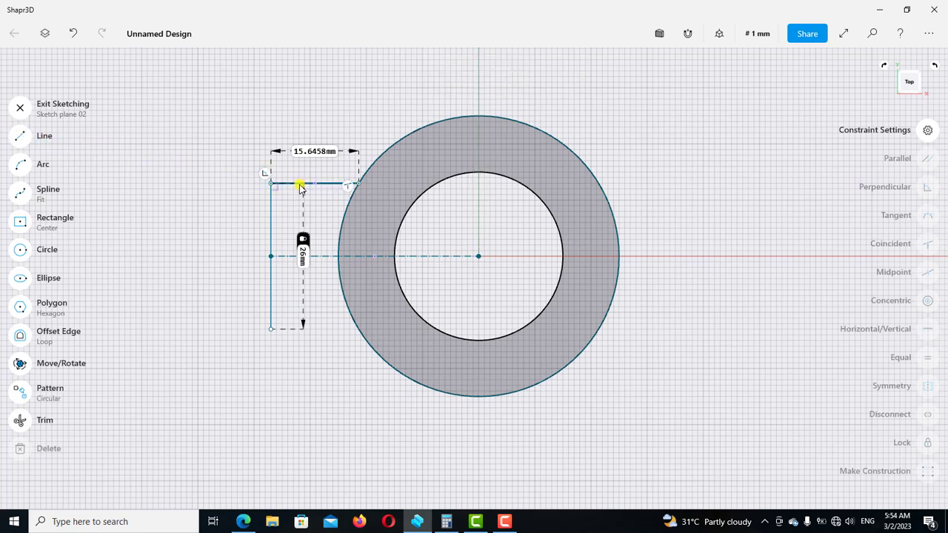
pyautogui.click(300, 184)
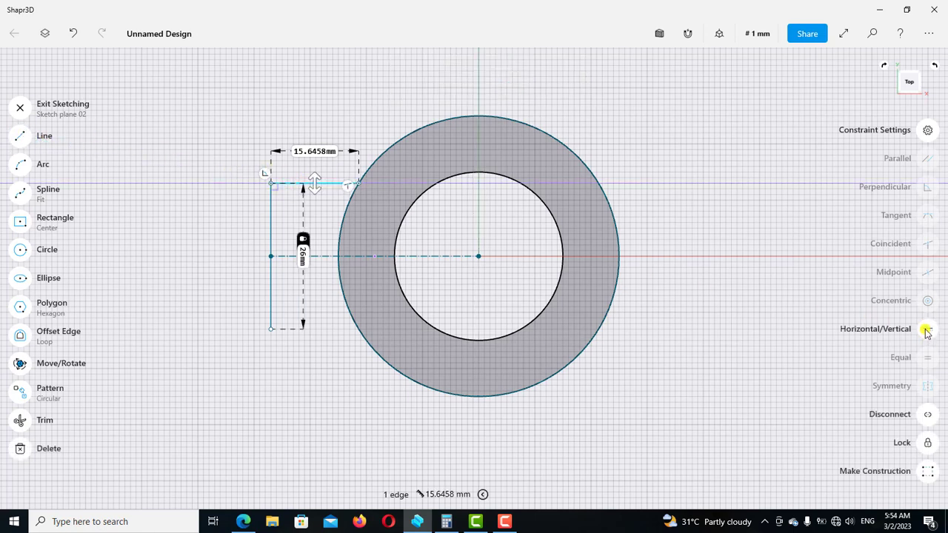
pyautogui.click(837, 329)
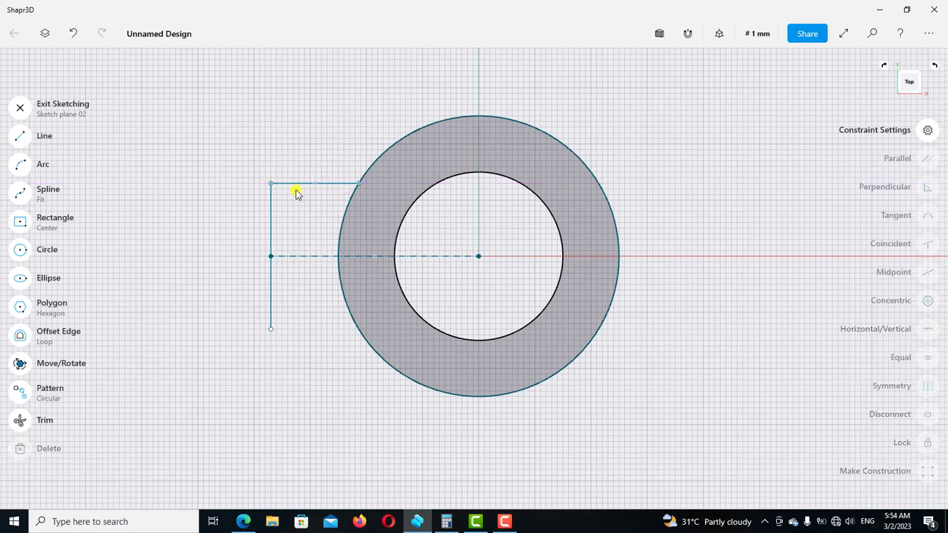
pyautogui.click(294, 185)
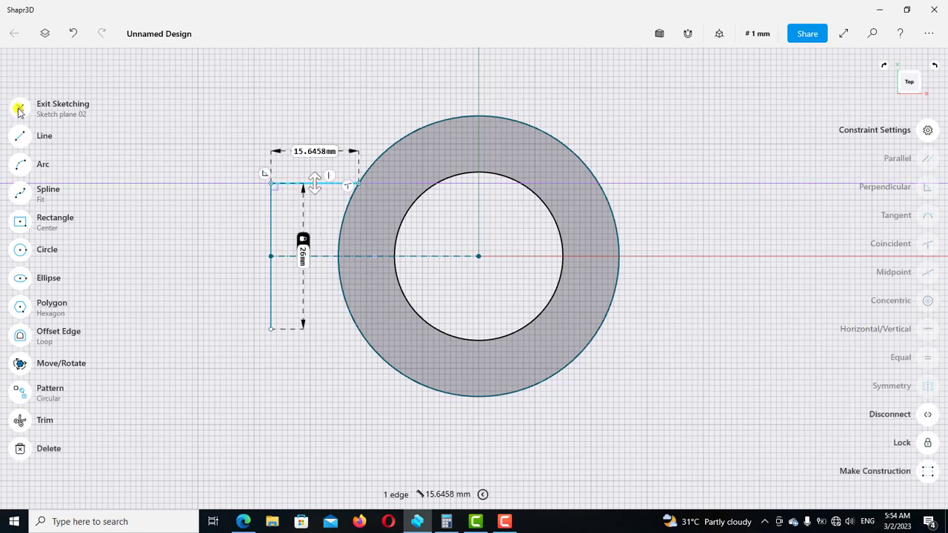
pyautogui.press('m')
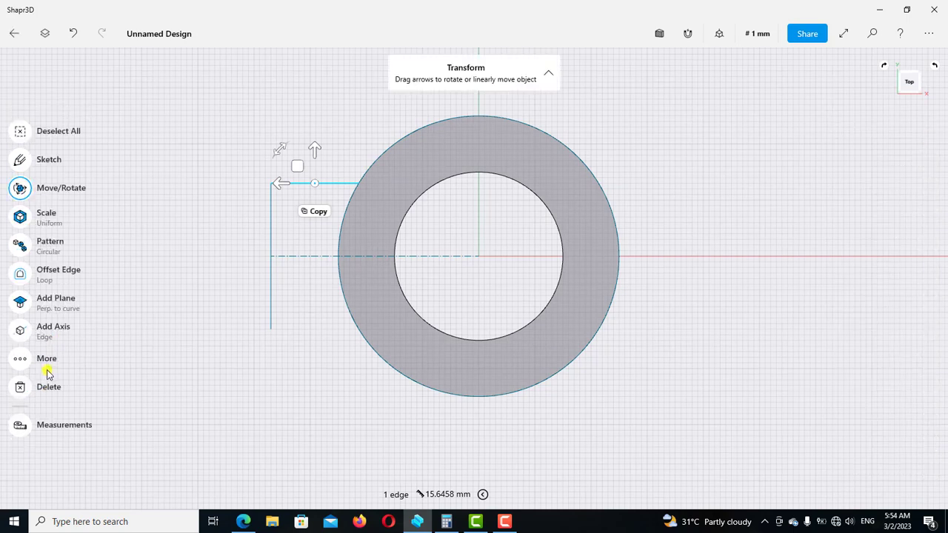
# - Mirror the top line across the dashed construction line, keeping the original
pyautogui.click(32, 360)
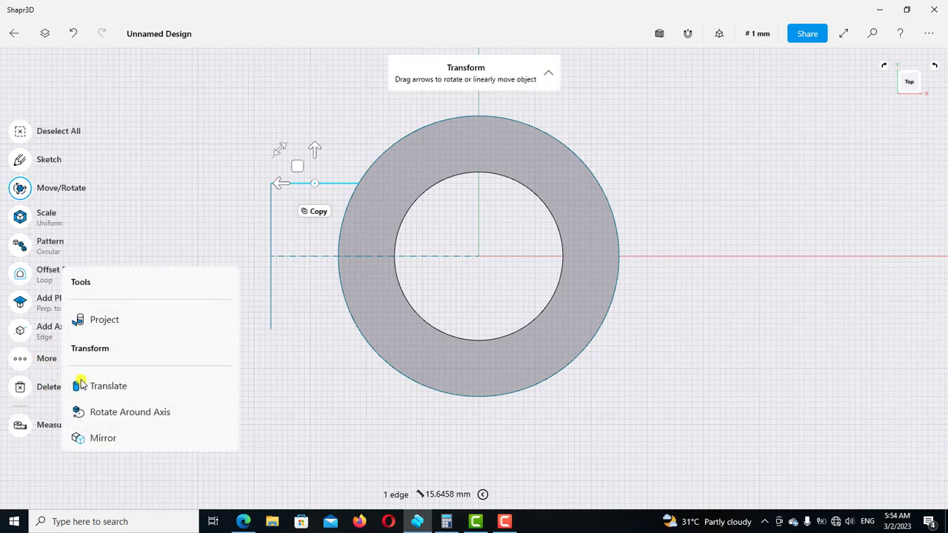
pyautogui.click(97, 440)
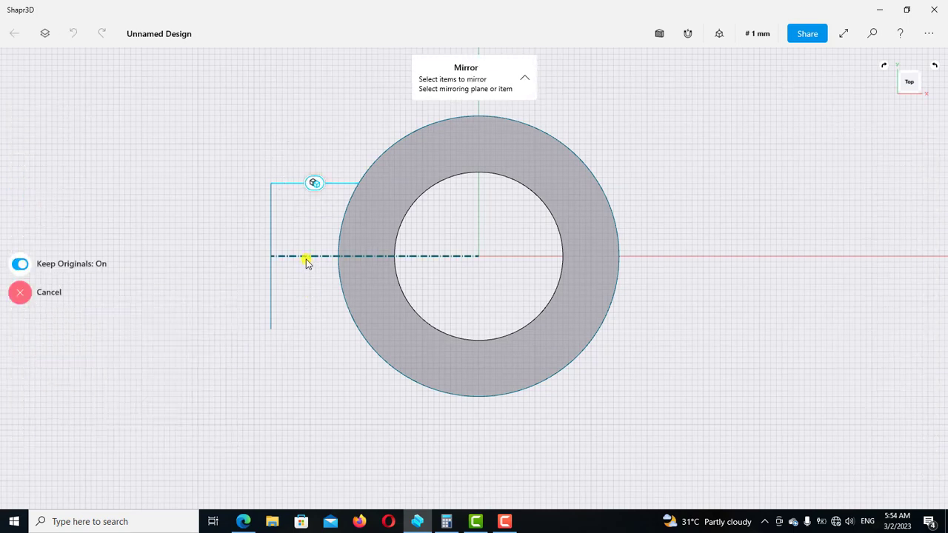
pyautogui.click(306, 259)
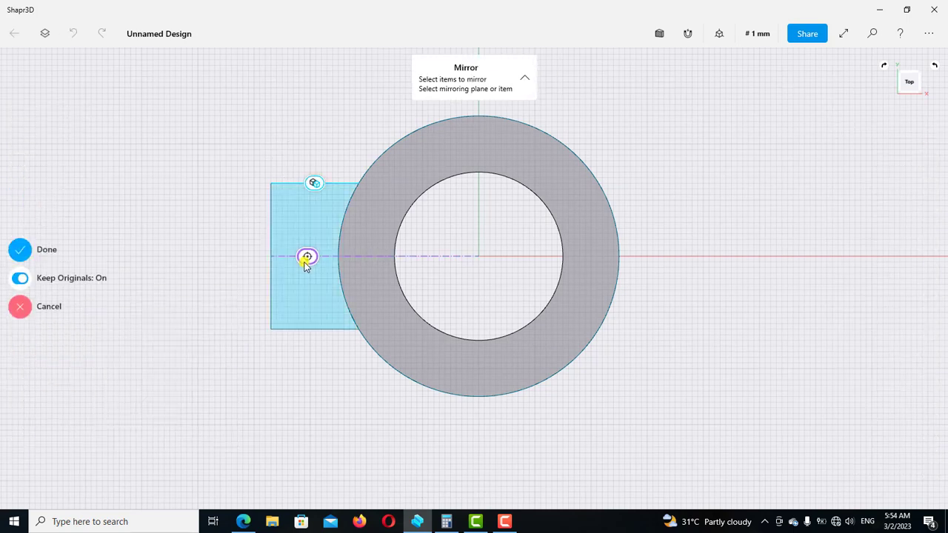
pyautogui.click(23, 250)
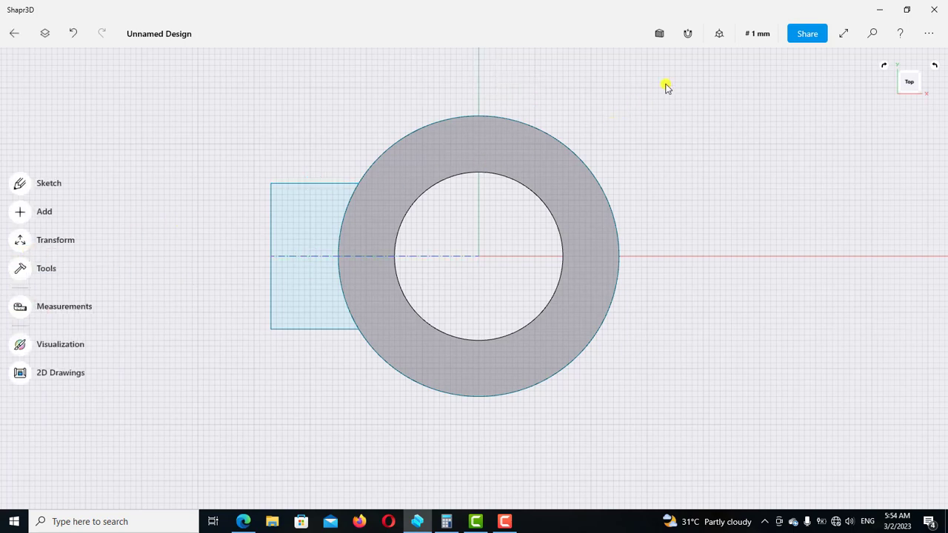
# - Extrude the rectangular profile beside the tube 40 mm downward into a solid block
pyautogui.click(688, 95)
pyautogui.moveTo(423, 244)
pyautogui.mouseDown(button='right')
pyautogui.moveTo(446, 254)
pyautogui.moveTo(326, 207)
pyautogui.mouseUp(button='right')
pyautogui.scroll(2, 294, 154)
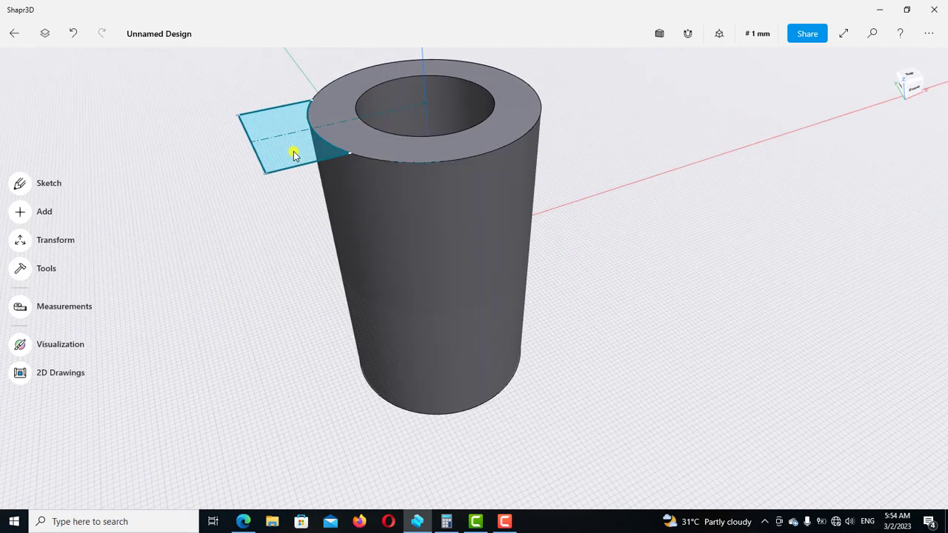
pyautogui.click(294, 154)
pyautogui.moveTo(290, 143); pyautogui.dragTo(294, 205)
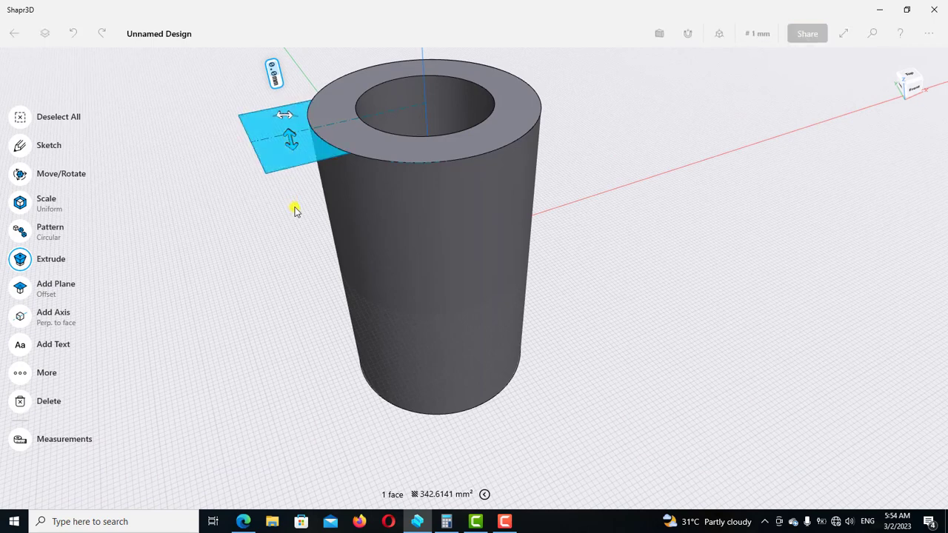
pyautogui.click(301, 190)
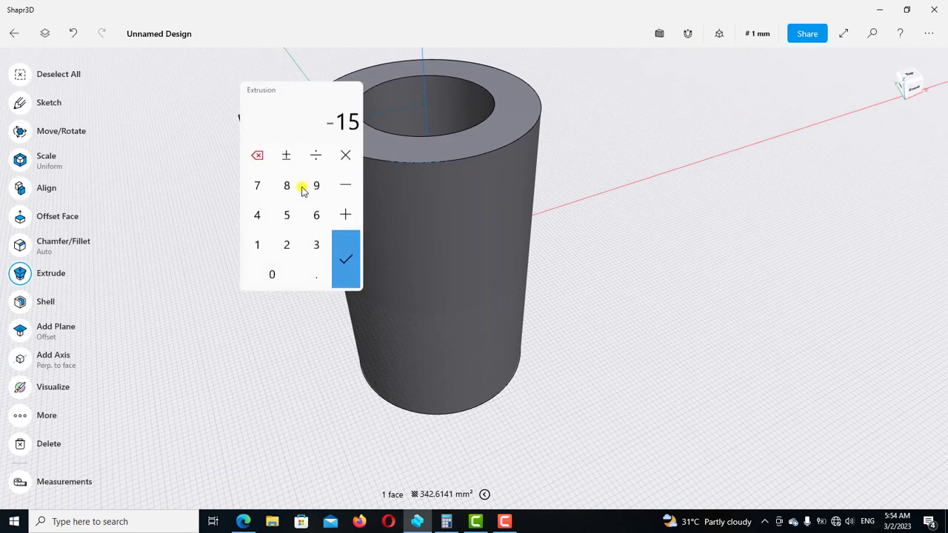
pyautogui.click(257, 214)
pyautogui.click(280, 278)
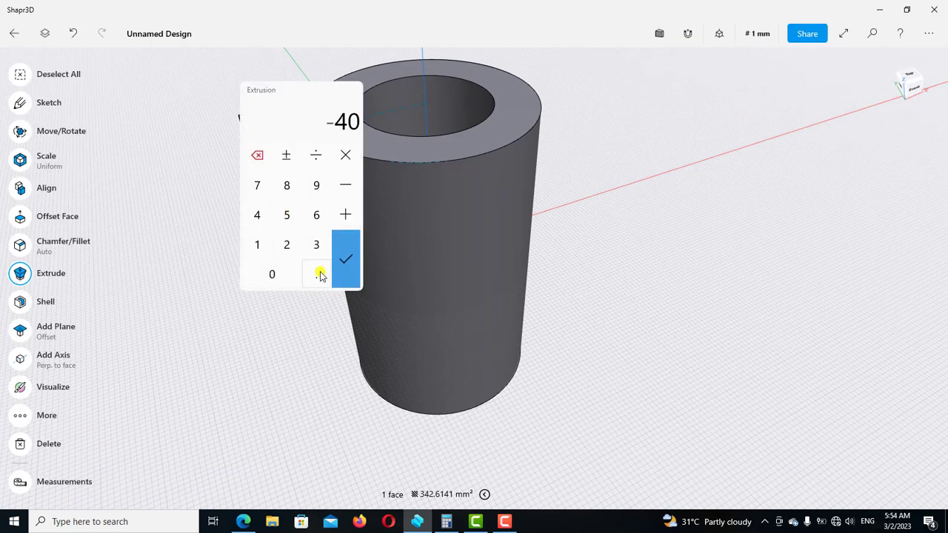
pyautogui.click(345, 260)
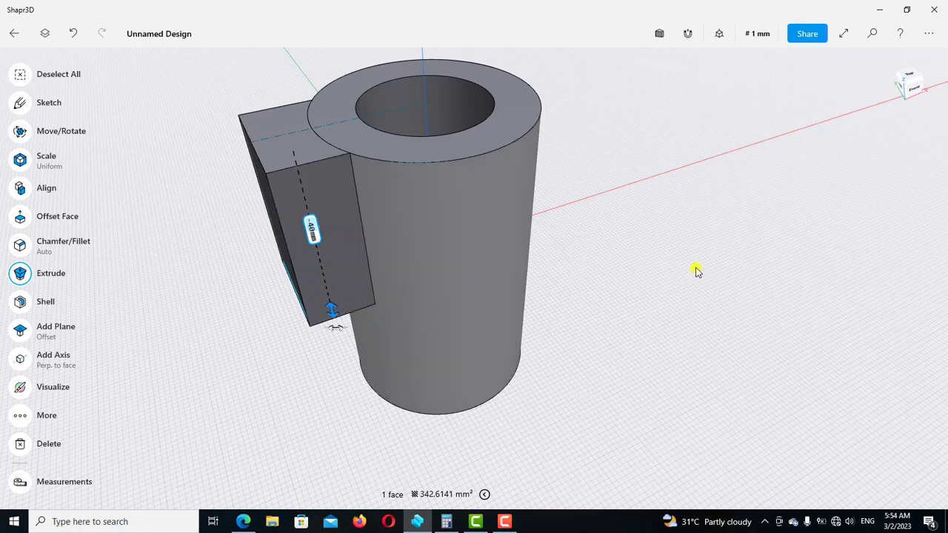
pyautogui.click(697, 271)
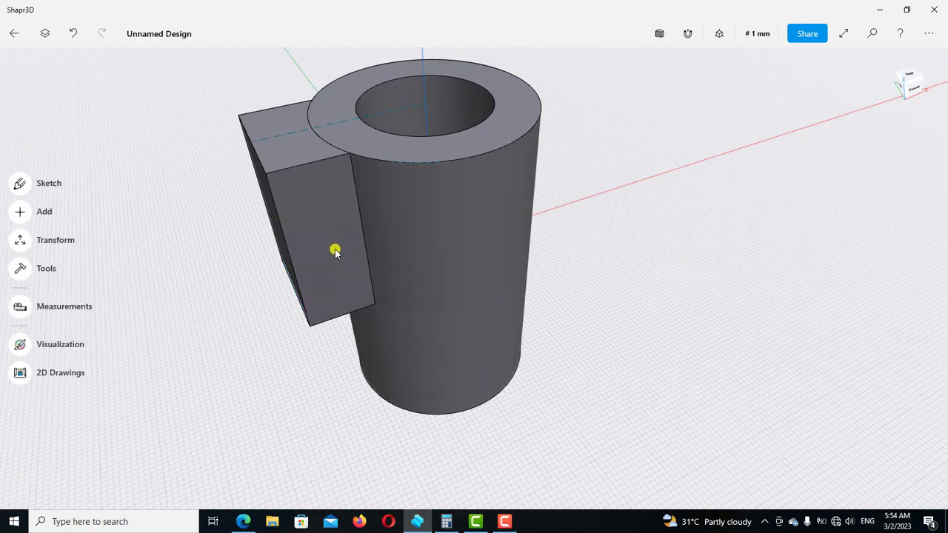
# - On the block's outer face, sketch a Ø40 mm circle centred on the left-edge midpoint
pyautogui.press('l')
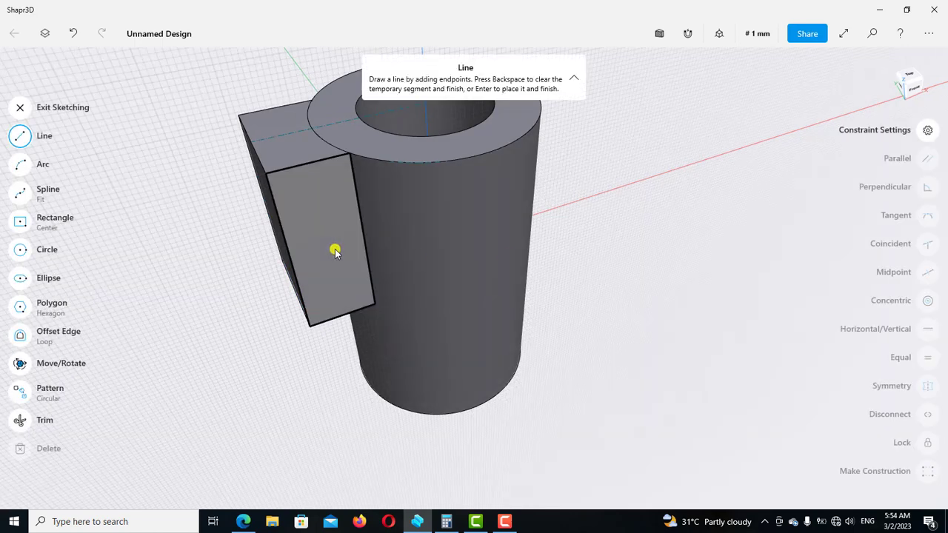
pyautogui.click(335, 251)
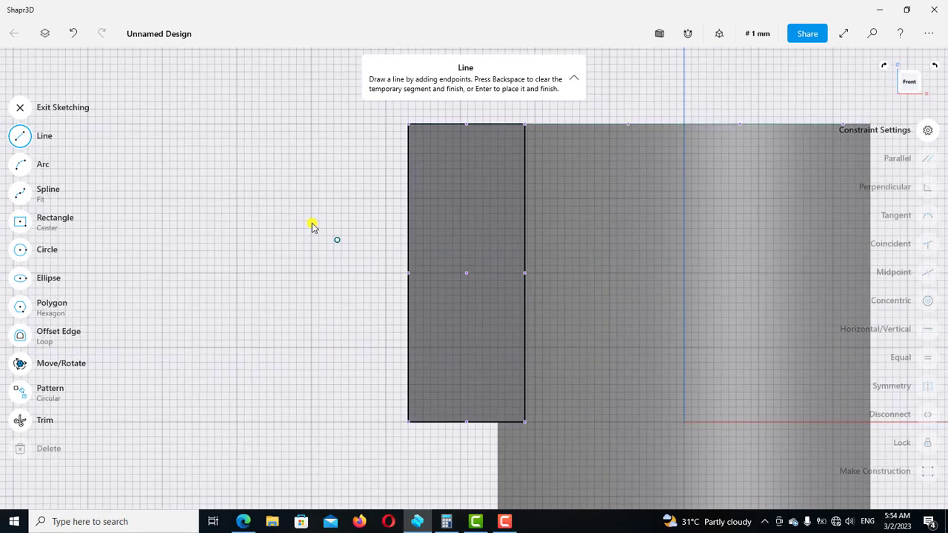
pyautogui.click(308, 220)
pyautogui.click(21, 249)
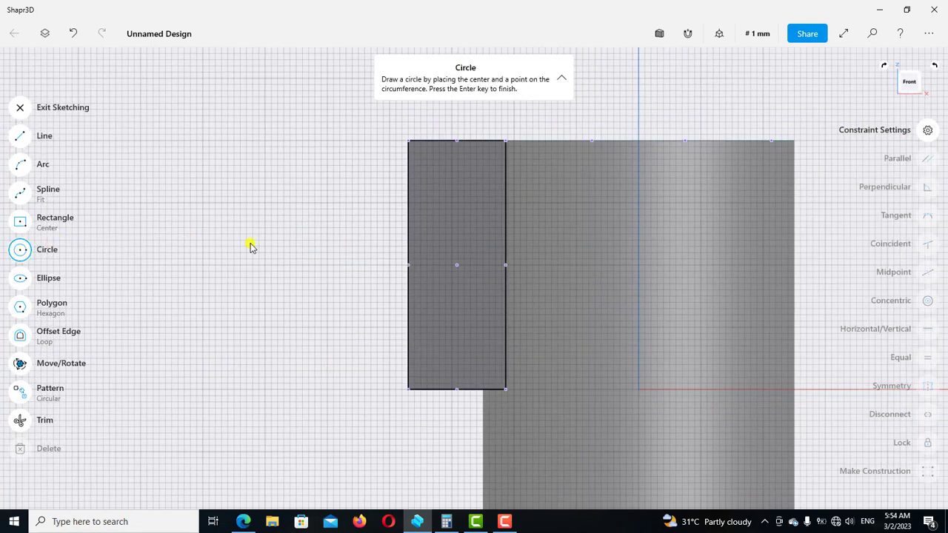
pyautogui.click(408, 265)
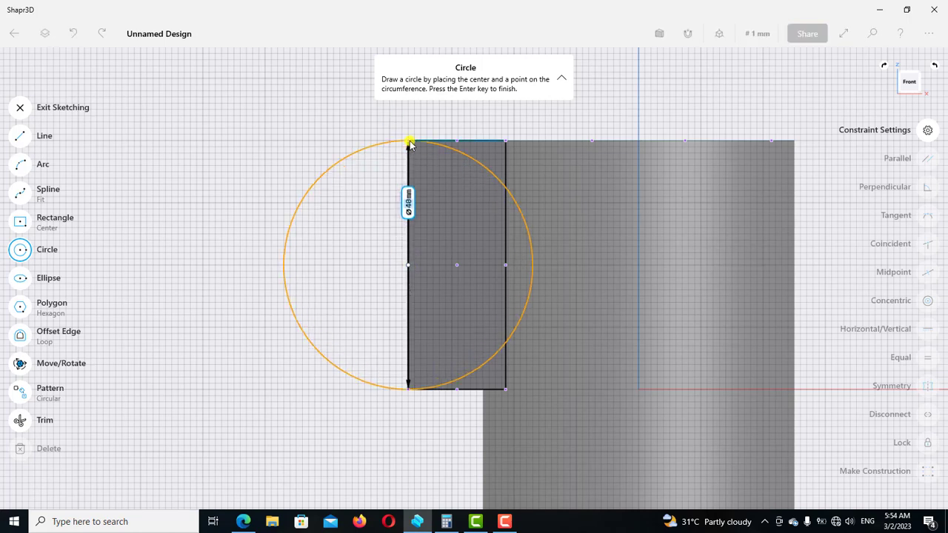
pyautogui.click(409, 141)
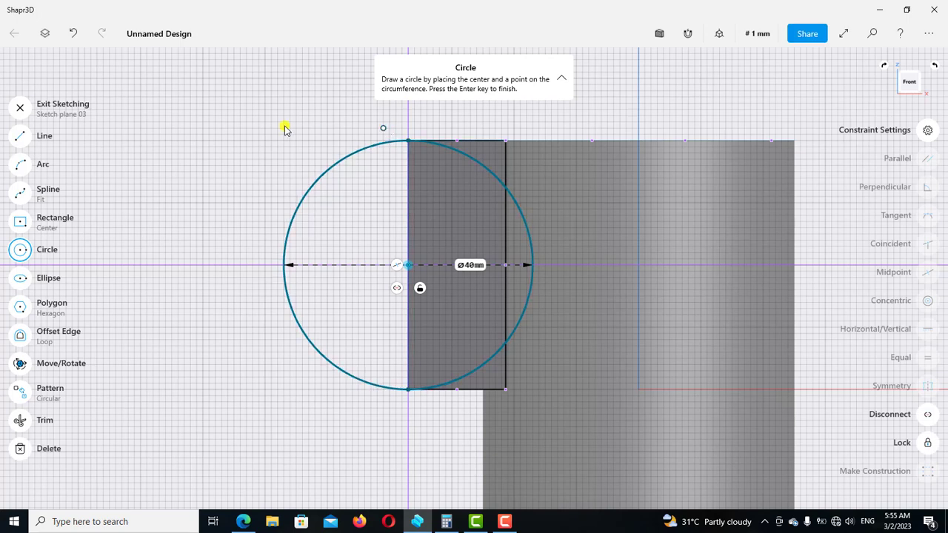
pyautogui.click(419, 288)
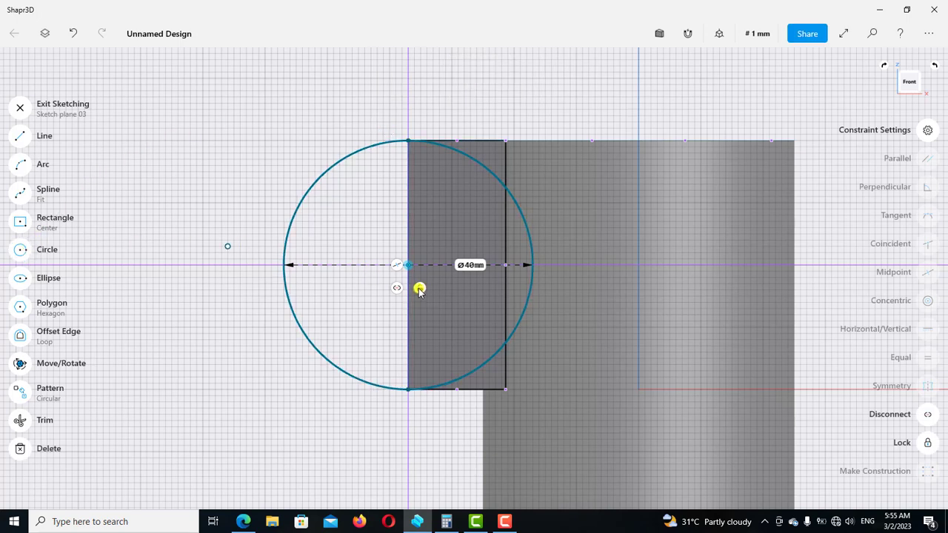
pyautogui.click(104, 379)
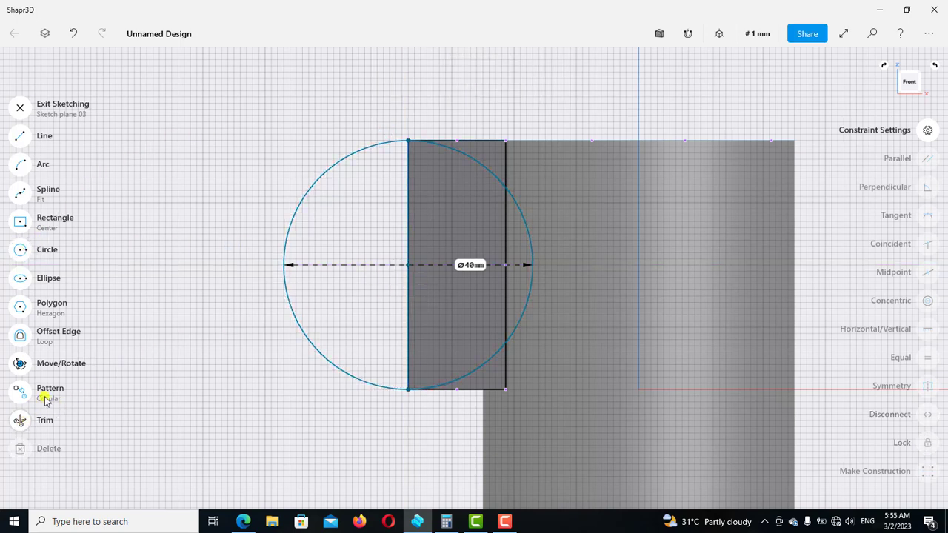
# - Trim the circle's inner and right arcs to leave a semicircle, and exit sketching
pyautogui.press('t')
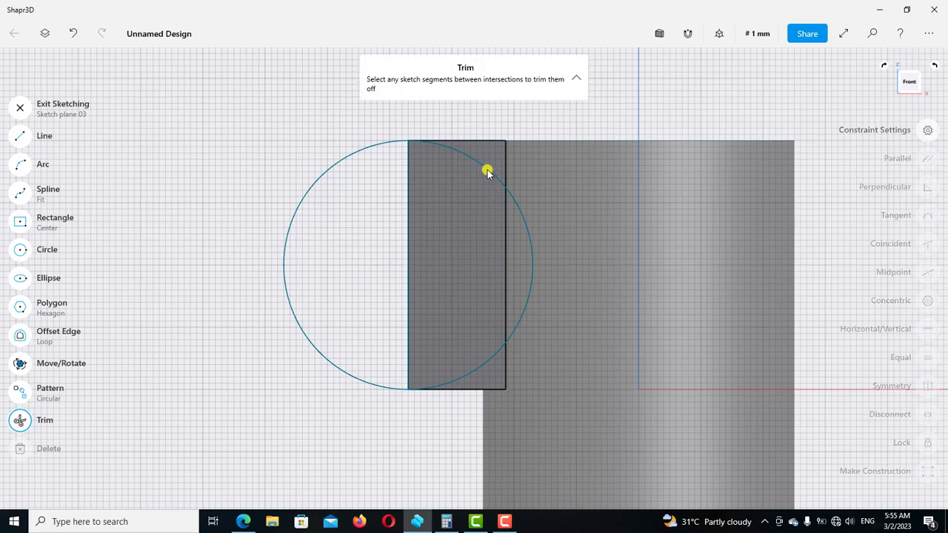
pyautogui.click(487, 171)
pyautogui.click(527, 234)
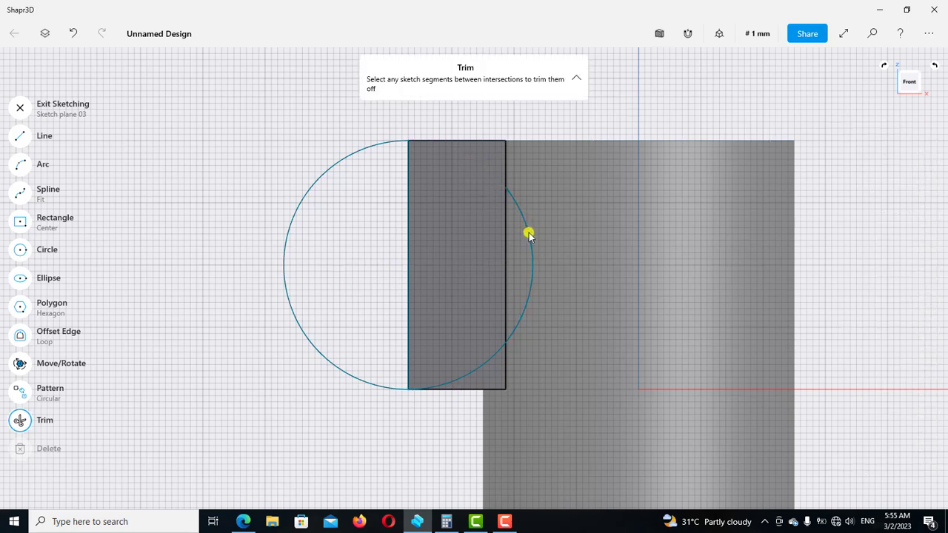
pyautogui.click(475, 372)
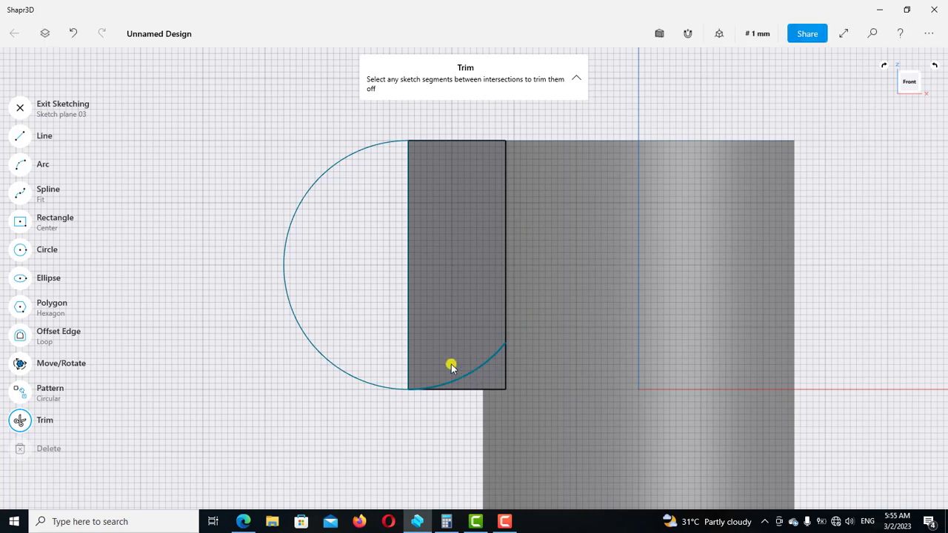
pyautogui.click(20, 108)
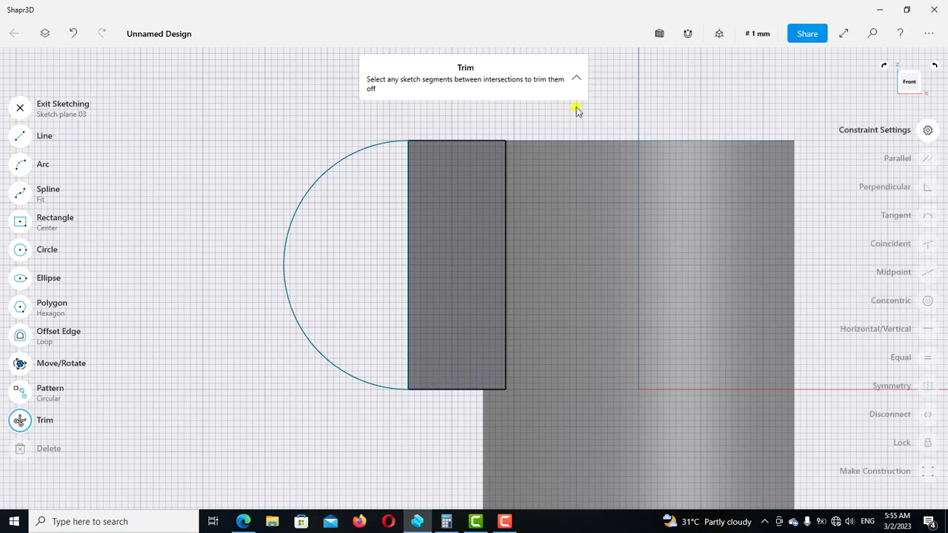
pyautogui.click(720, 35)
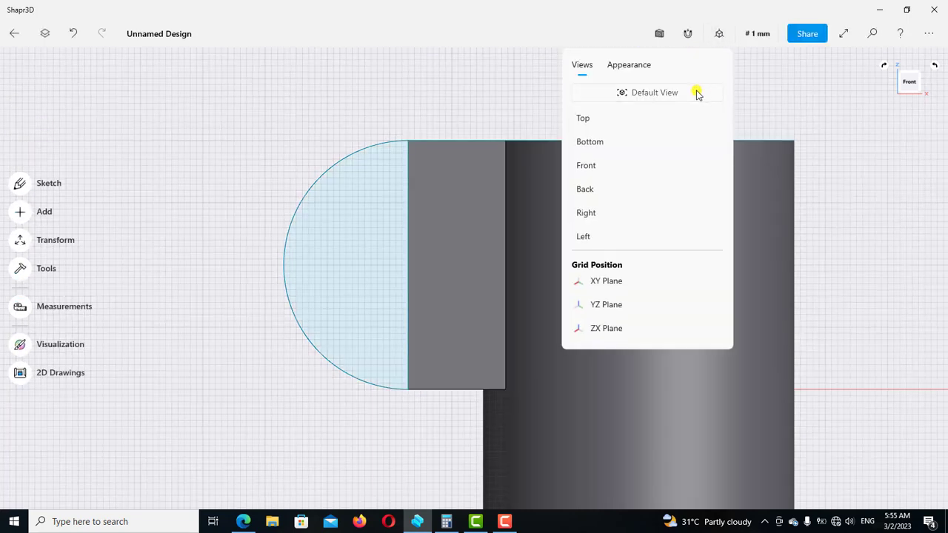
# - From the default view, extrude the semicircle face 26 mm into a rounded lobe
pyautogui.click(700, 91)
pyautogui.moveTo(373, 114); pyautogui.dragTo(557, 302, button='right')
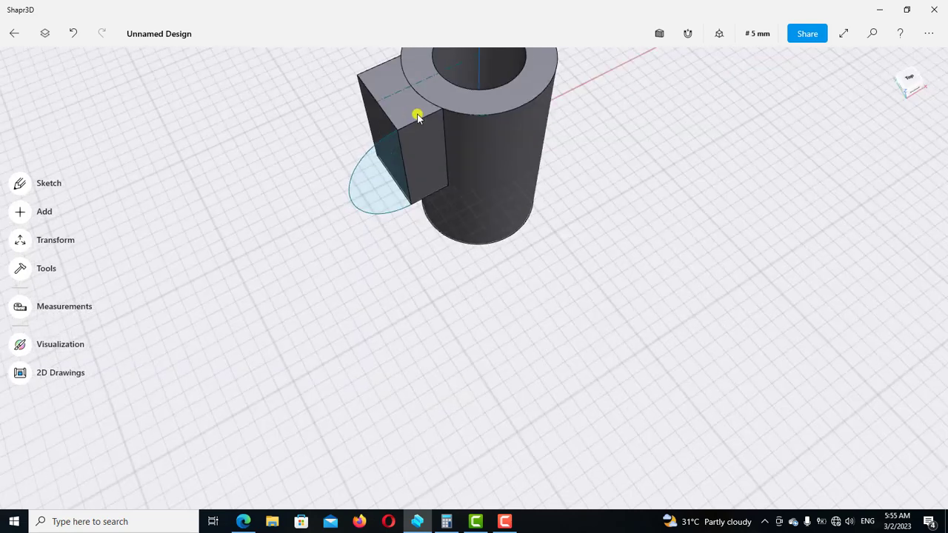
pyautogui.scroll(-3, 557, 303)
pyautogui.scroll(3, 433, 298)
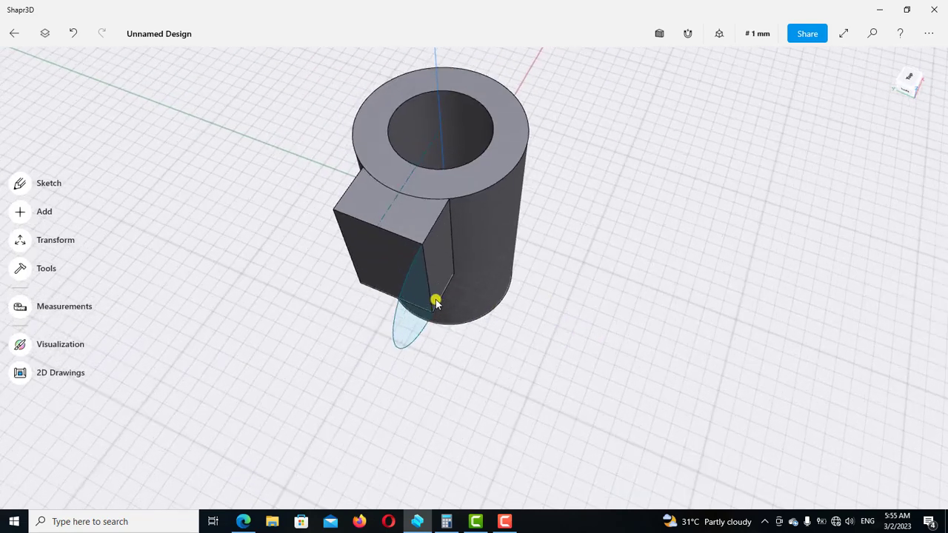
pyautogui.scroll(3, 393, 307)
pyautogui.scroll(1, 391, 310)
pyautogui.click(391, 310)
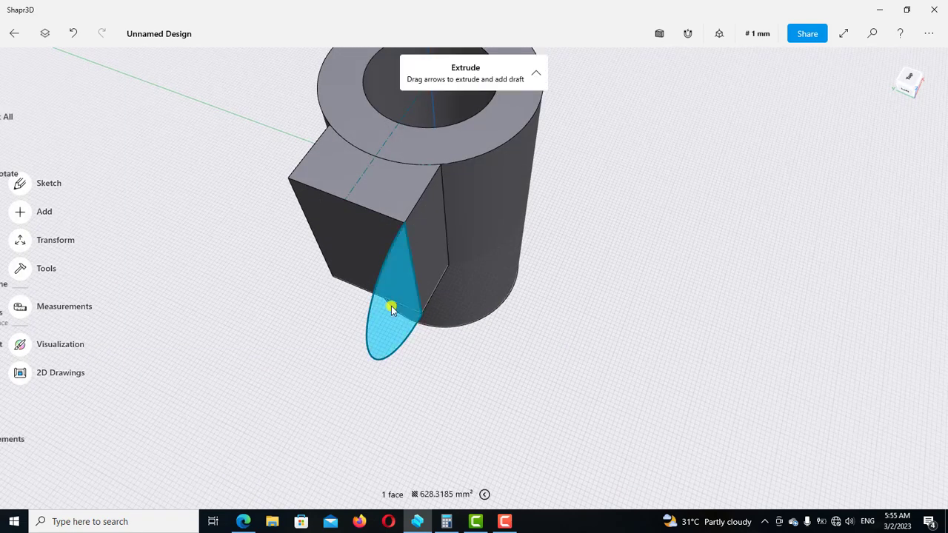
pyautogui.moveTo(338, 296); pyautogui.dragTo(328, 275)
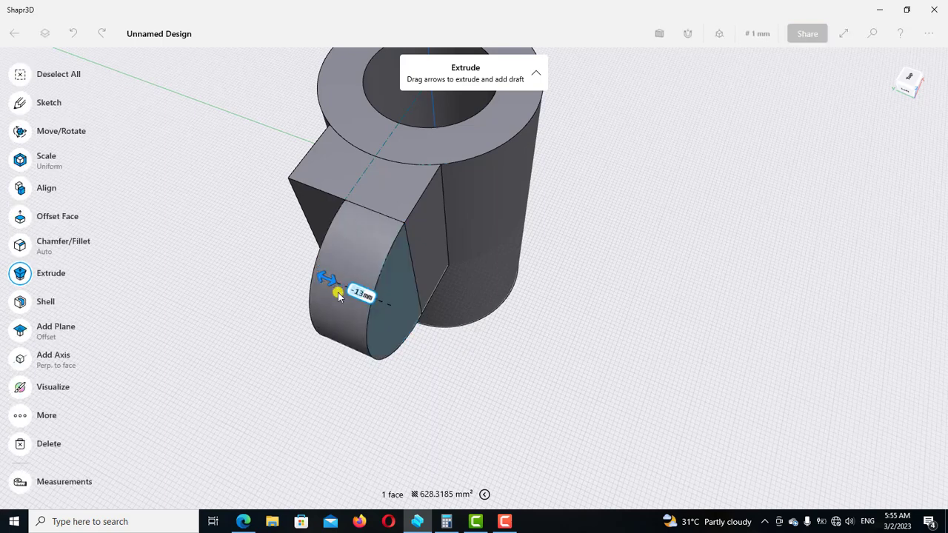
pyautogui.click(360, 295)
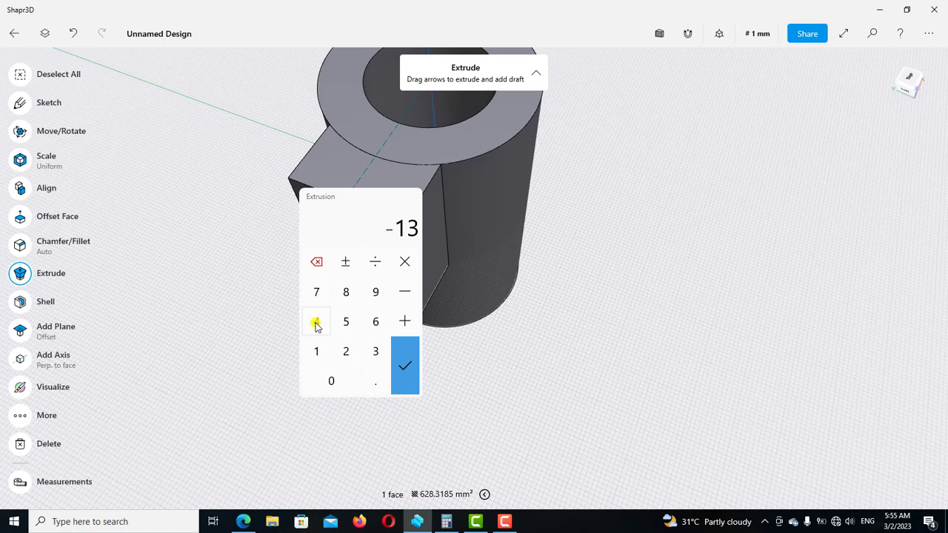
pyautogui.click(346, 350)
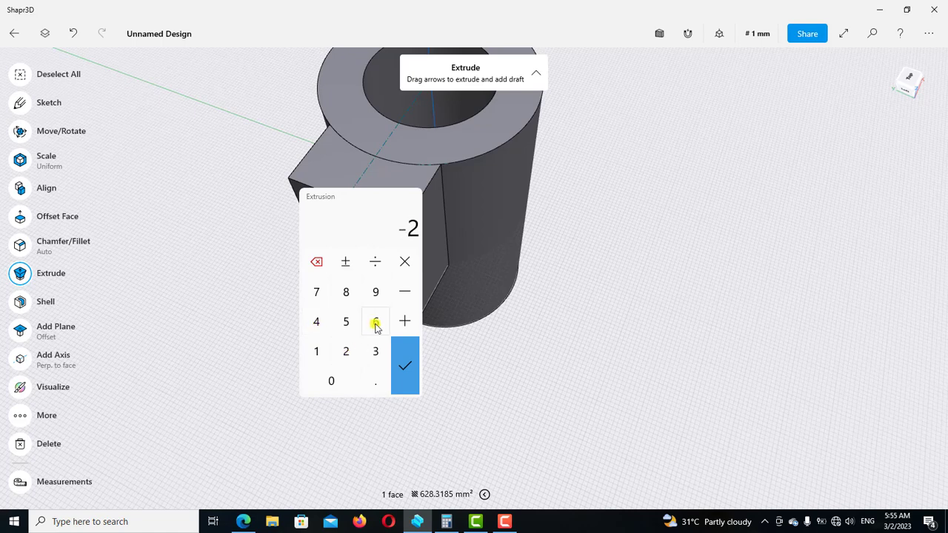
pyautogui.click(376, 325)
pyautogui.click(404, 366)
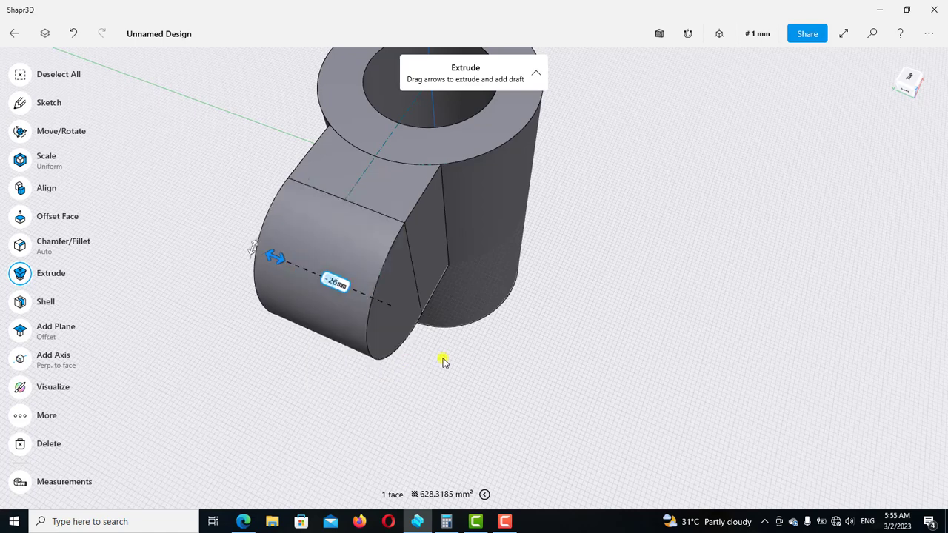
# - Clear the selection and select Body 01 in the bodies list
pyautogui.click(585, 361)
pyautogui.click(612, 345)
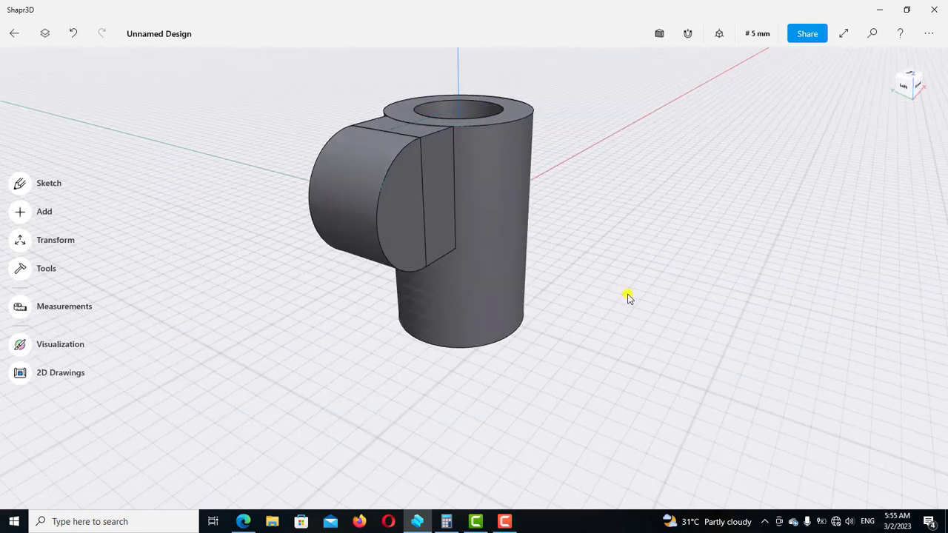
pyautogui.moveTo(629, 307)
pyautogui.mouseDown(button='right')
pyautogui.moveTo(629, 326)
pyautogui.moveTo(526, 303)
pyautogui.mouseUp(button='right')
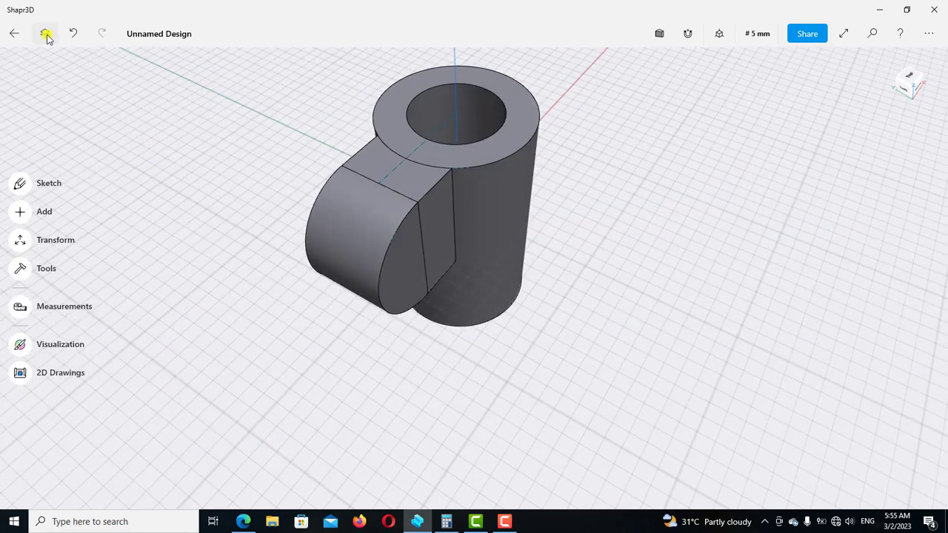
pyautogui.click(45, 33)
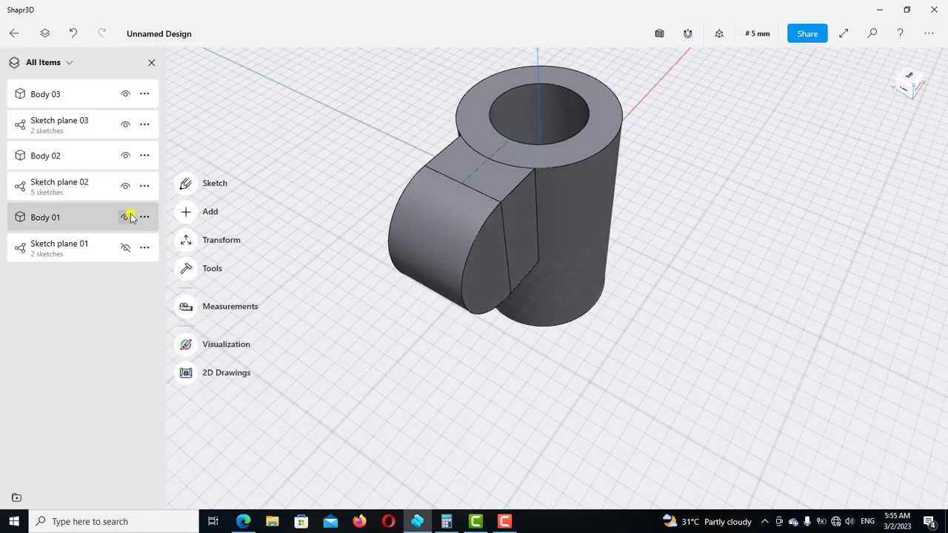
pyautogui.click(59, 219)
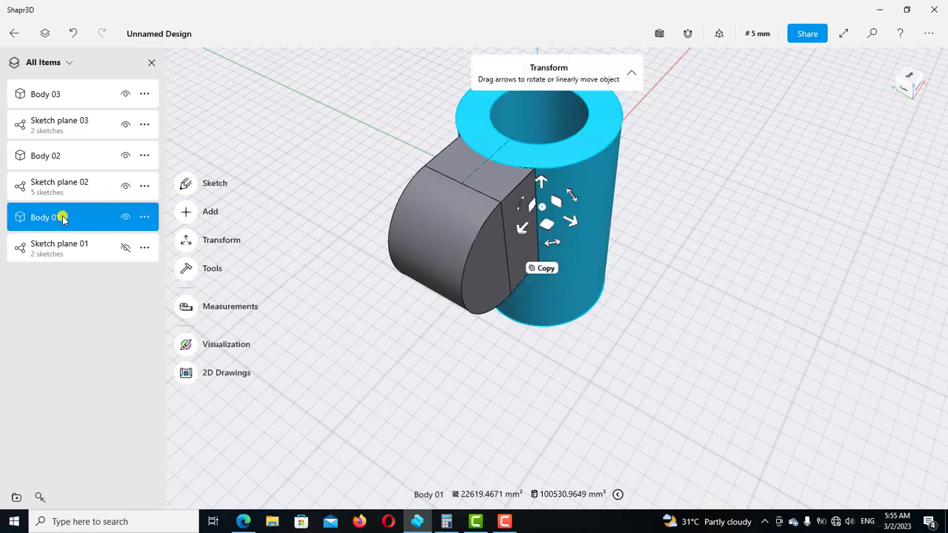
# - Add Body 02 and Body 03 to Body 01 and union them into one solid
pyautogui.click(60, 156)
pyautogui.click(63, 97)
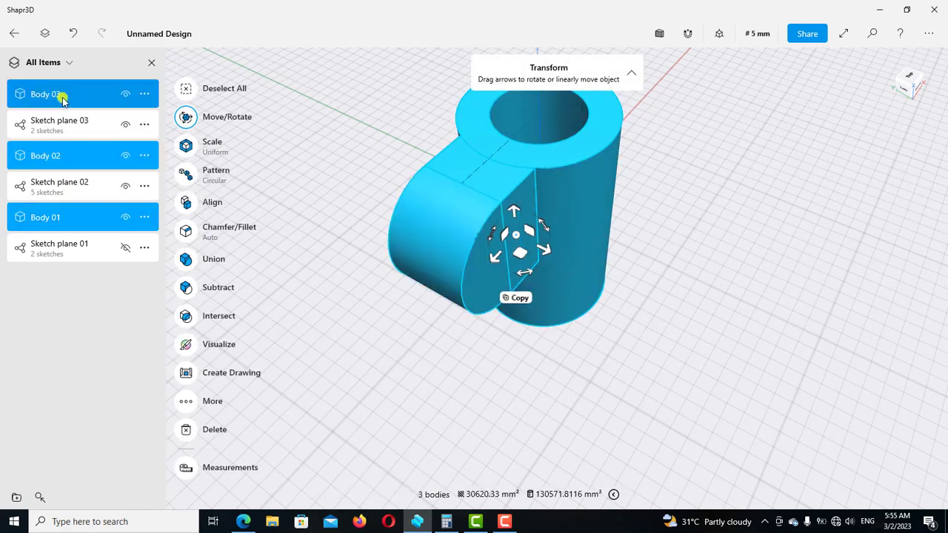
pyautogui.click(187, 260)
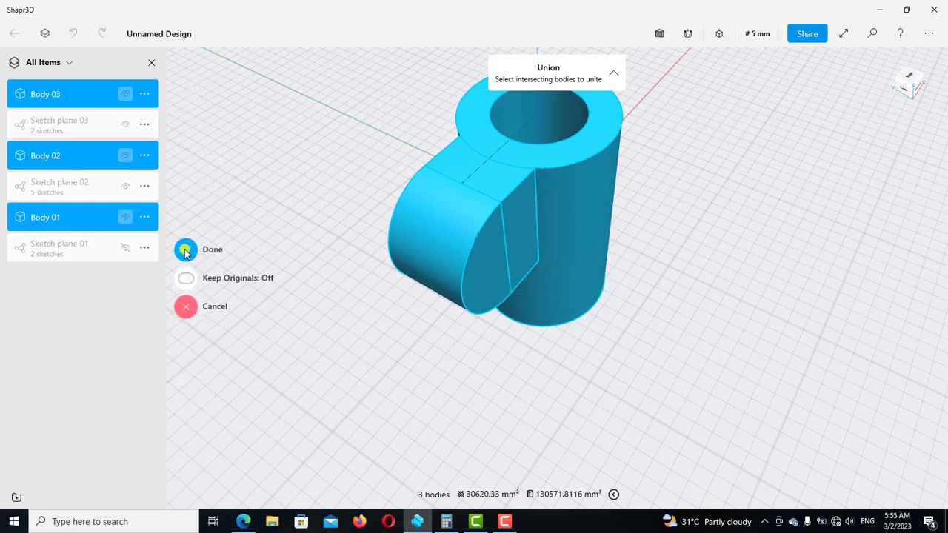
pyautogui.click(186, 251)
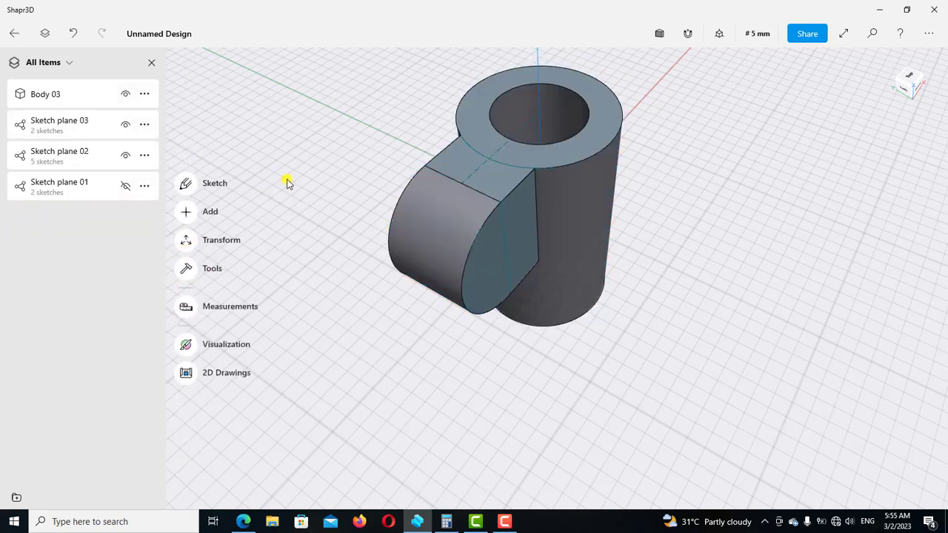
pyautogui.scroll(-3, 385, 330)
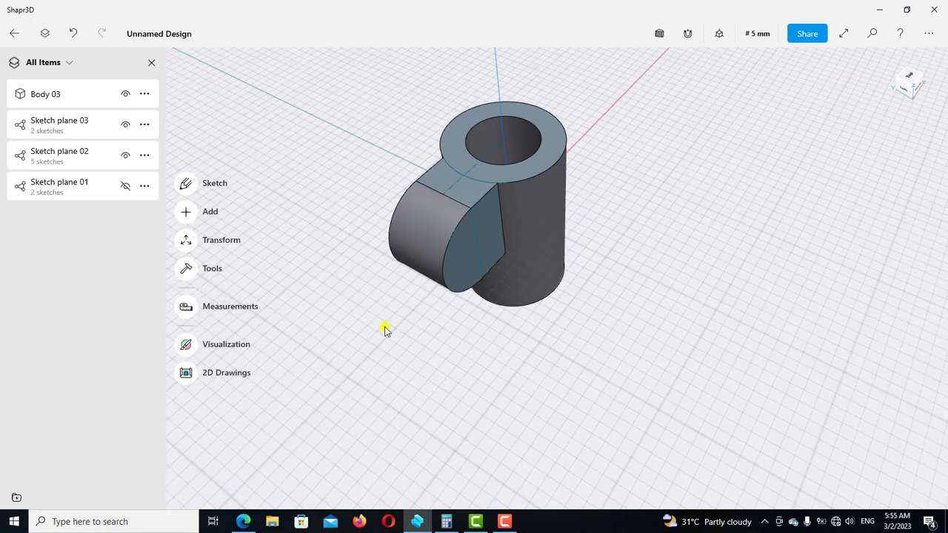
# - Sketch a Ø20 mm circle centred on the lug's rounded end face
pyautogui.press('1')
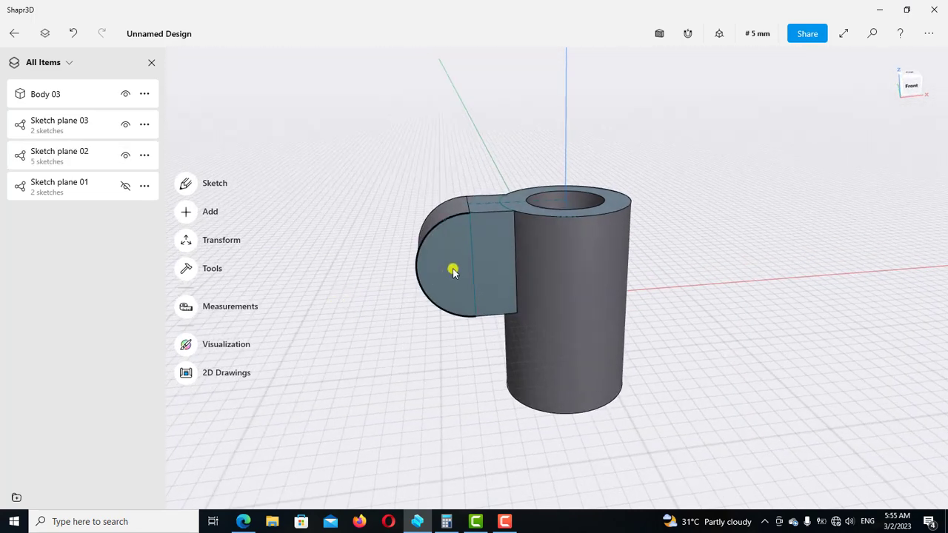
pyautogui.click(453, 272)
pyautogui.doubleClick(453, 272)
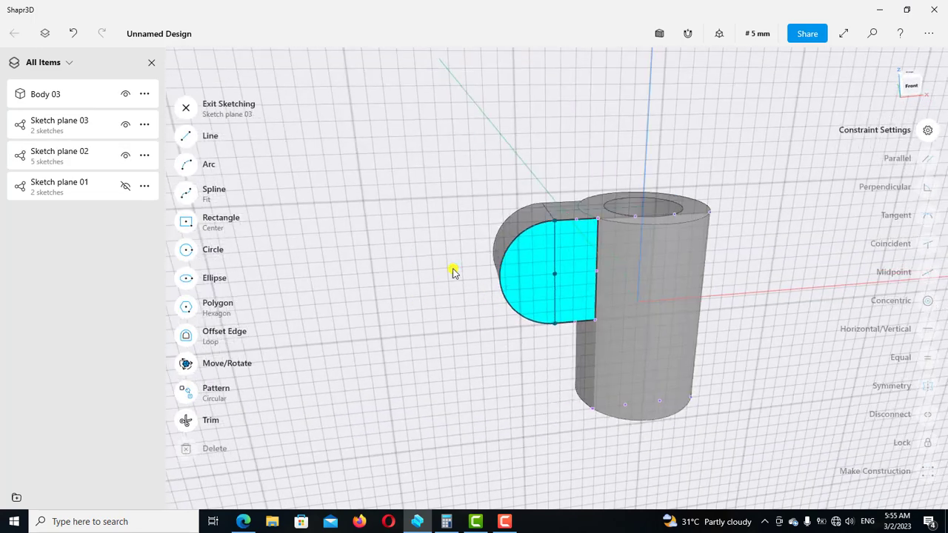
pyautogui.scroll(-3, 399, 197)
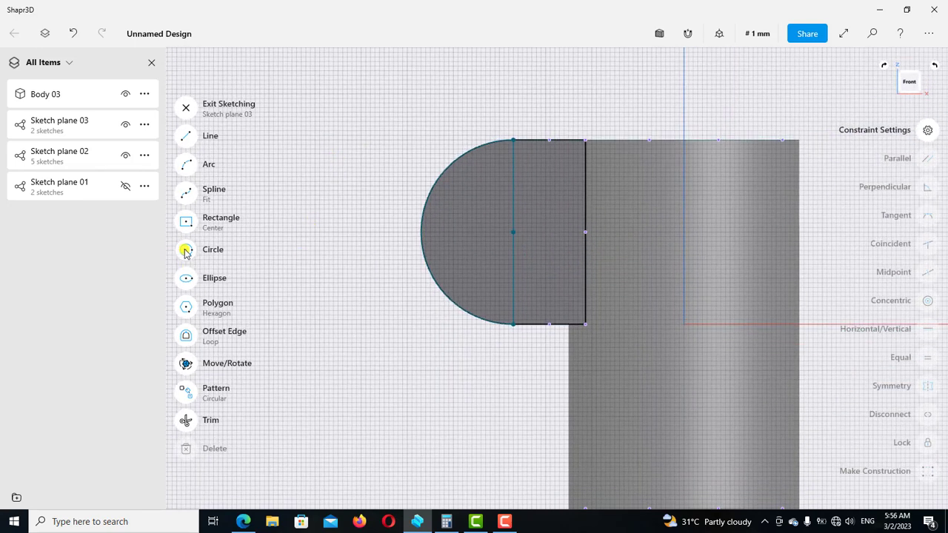
pyautogui.click(186, 250)
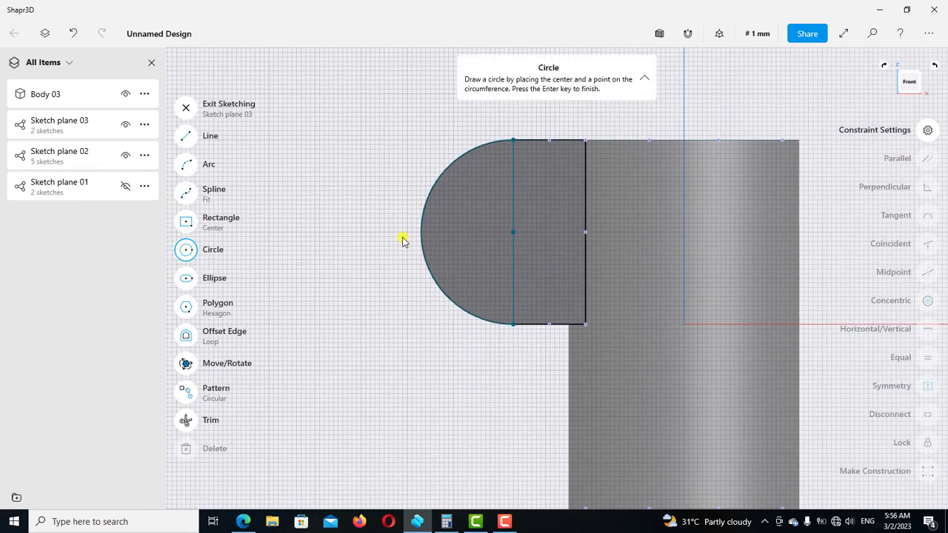
pyautogui.click(512, 232)
pyautogui.write('20')
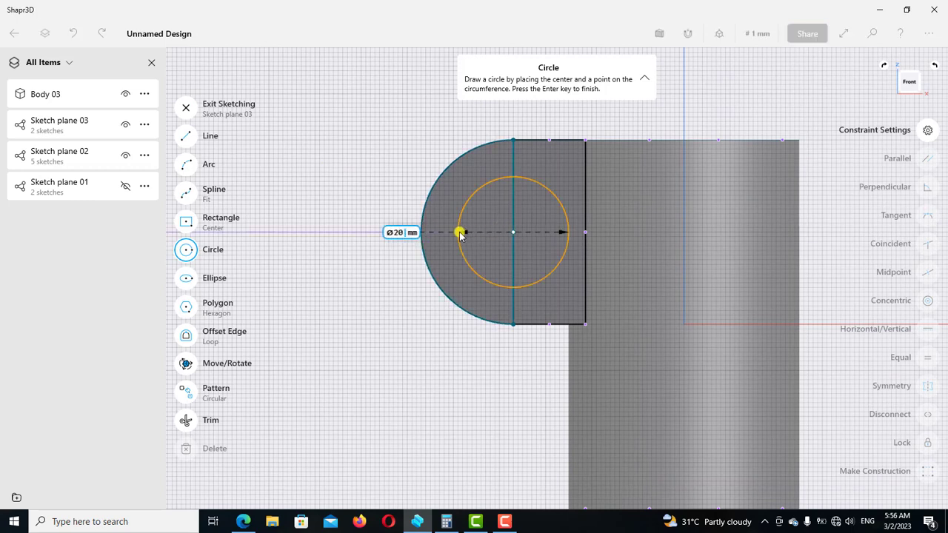
pyautogui.click(459, 234)
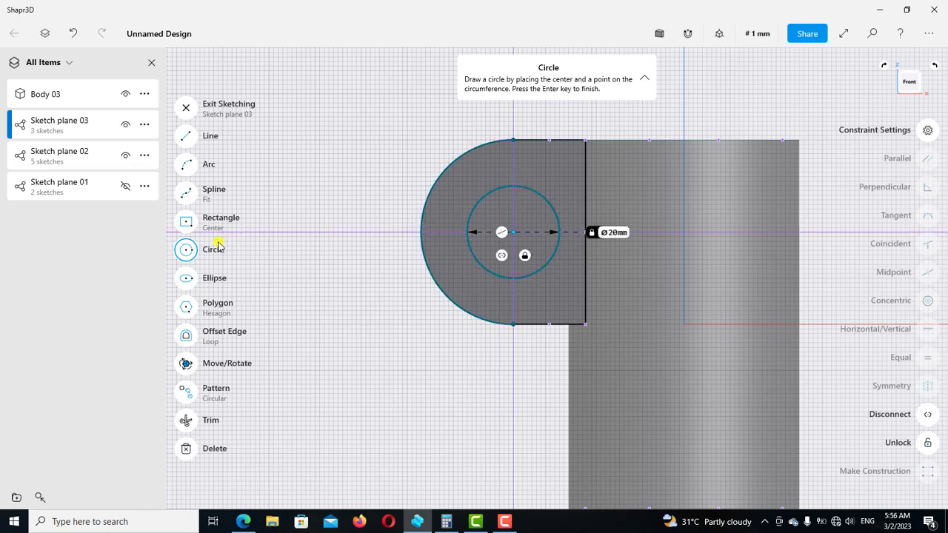
pyautogui.press('Escape')
# - Exit the sketch and select the new circle's regions for extruding
pyautogui.scroll(-2, 353, 169)
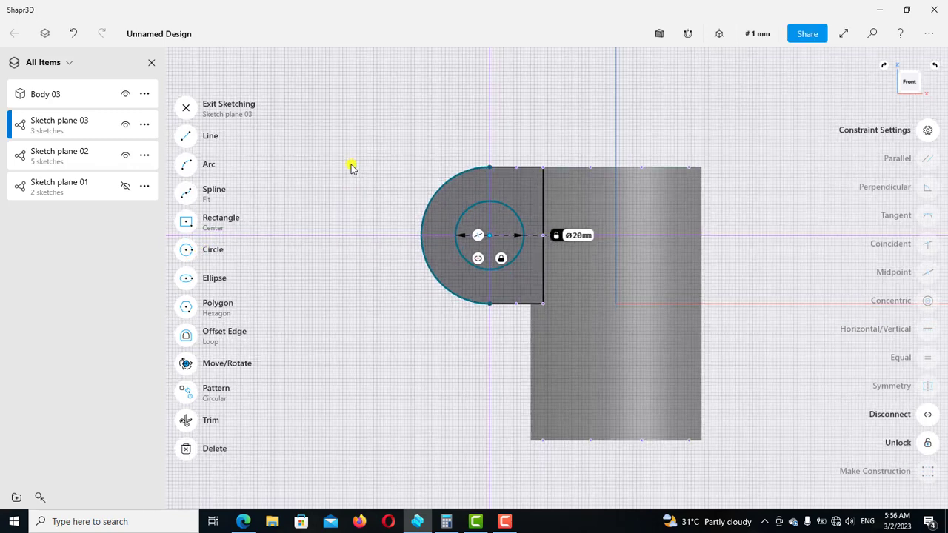
pyautogui.moveTo(380, 184)
pyautogui.mouseDown(button='right')
pyautogui.moveTo(396, 194)
pyautogui.moveTo(482, 191)
pyautogui.moveTo(468, 190)
pyautogui.mouseUp(button='right')
pyautogui.scroll(2, 468, 190)
pyautogui.click(186, 107)
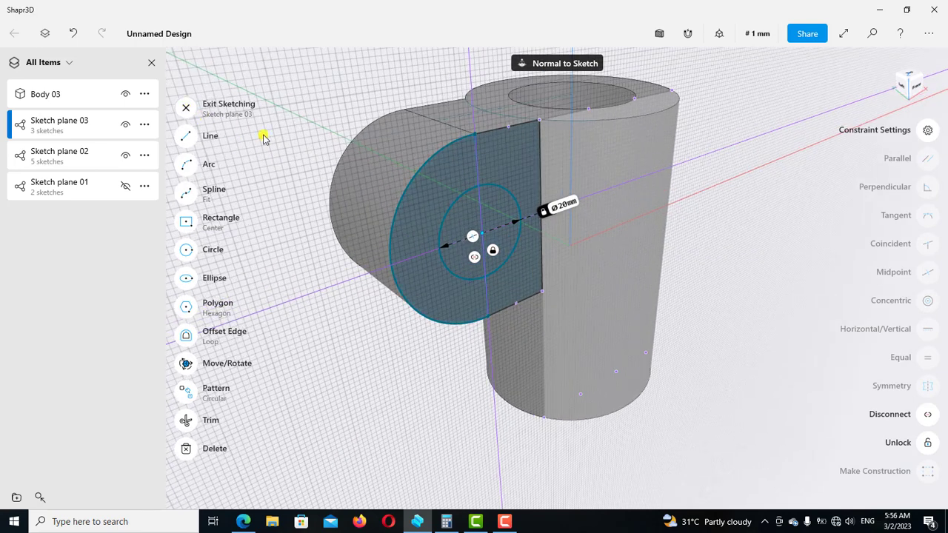
pyautogui.click(459, 224)
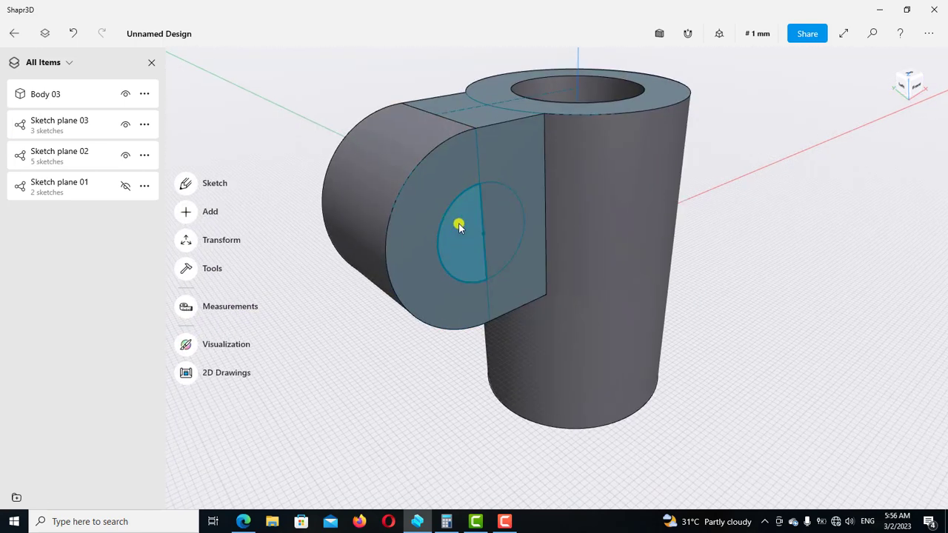
pyautogui.click(493, 222)
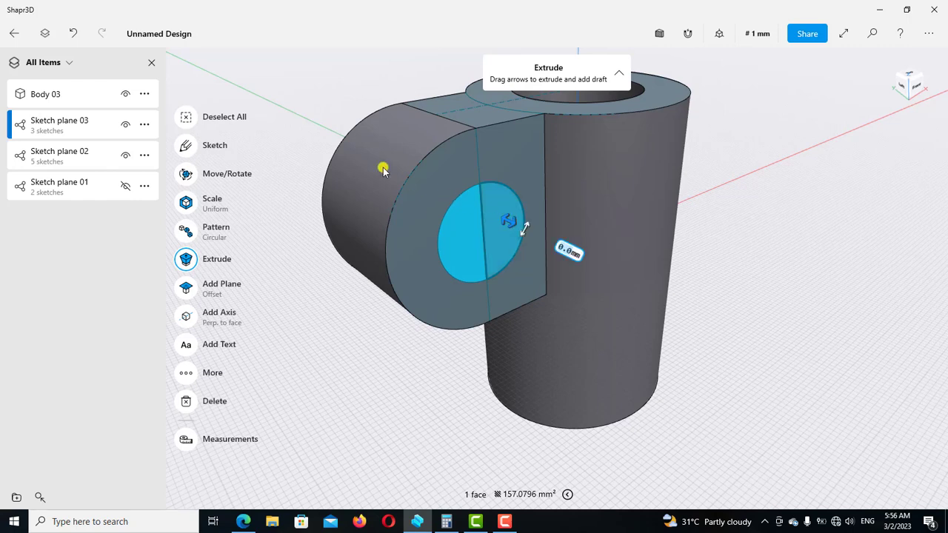
# - Select both circle halves and push them through the lug to cut a Ø20 mm hole
pyautogui.click(344, 147)
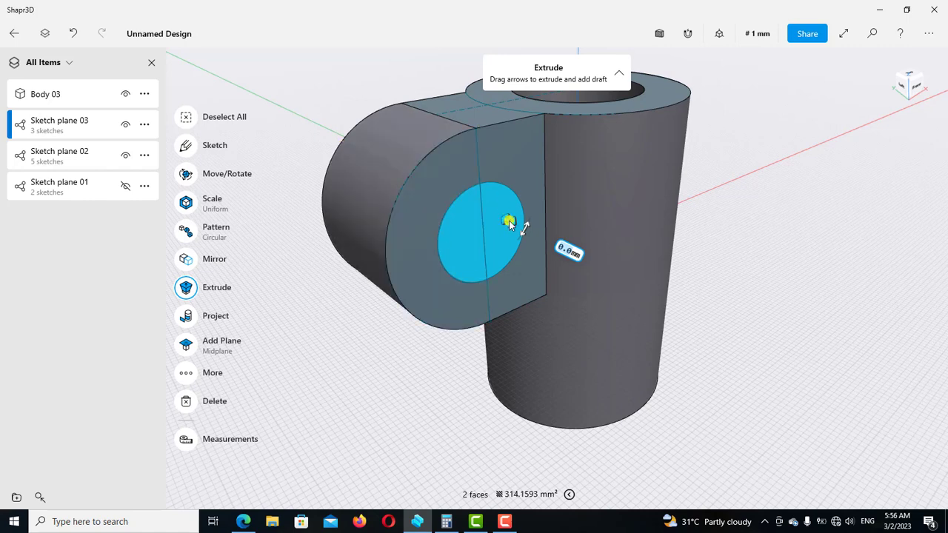
pyautogui.moveTo(498, 217); pyautogui.dragTo(338, 145)
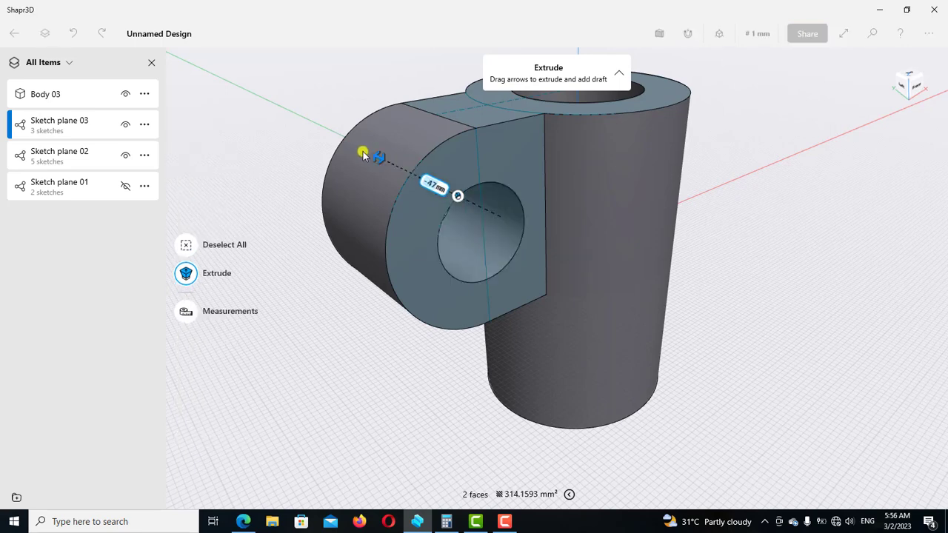
pyautogui.click(762, 318)
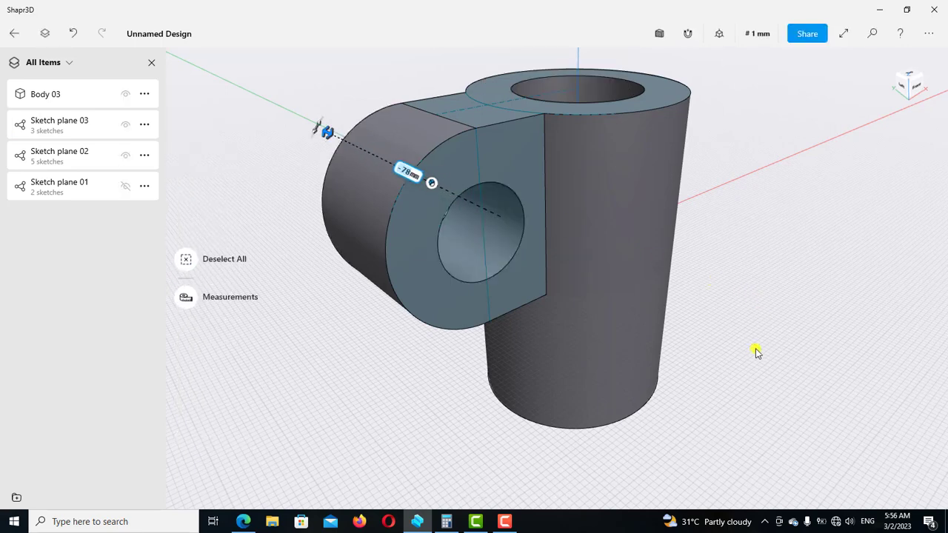
pyautogui.moveTo(722, 324)
pyautogui.mouseDown(button='right')
pyautogui.moveTo(773, 356)
pyautogui.moveTo(768, 288)
pyautogui.mouseUp(button='right')
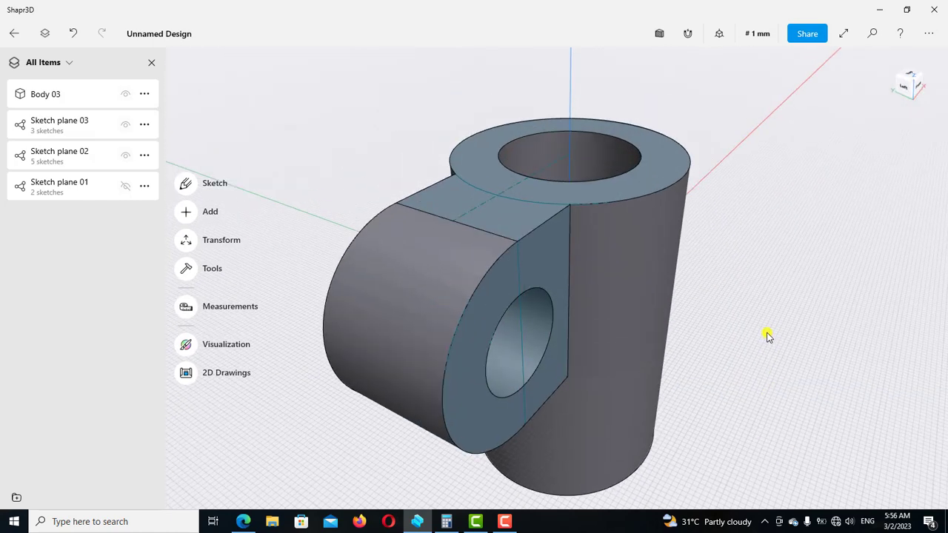
# - On the lug's top face, sketch a centre rectangle from the lug edge's midpoint across the ring
pyautogui.click(457, 213)
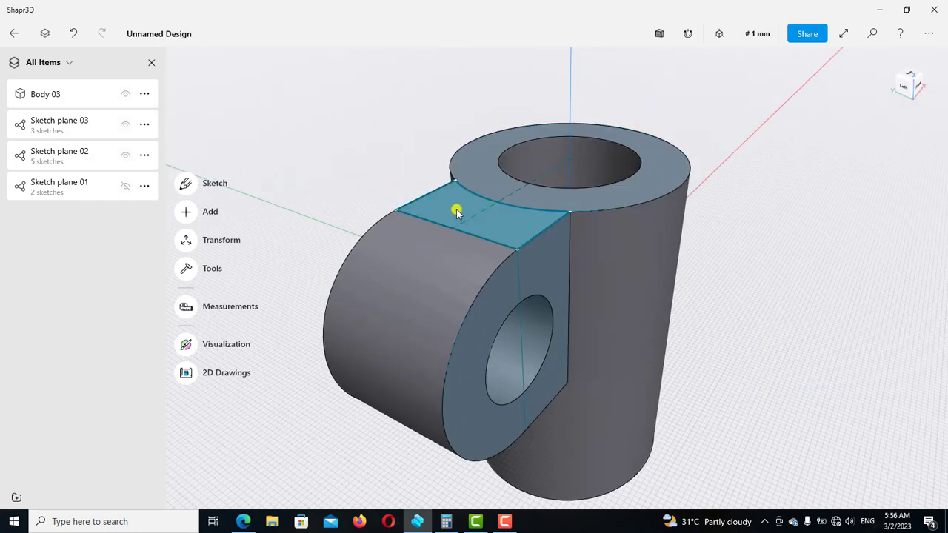
pyautogui.doubleClick(457, 212)
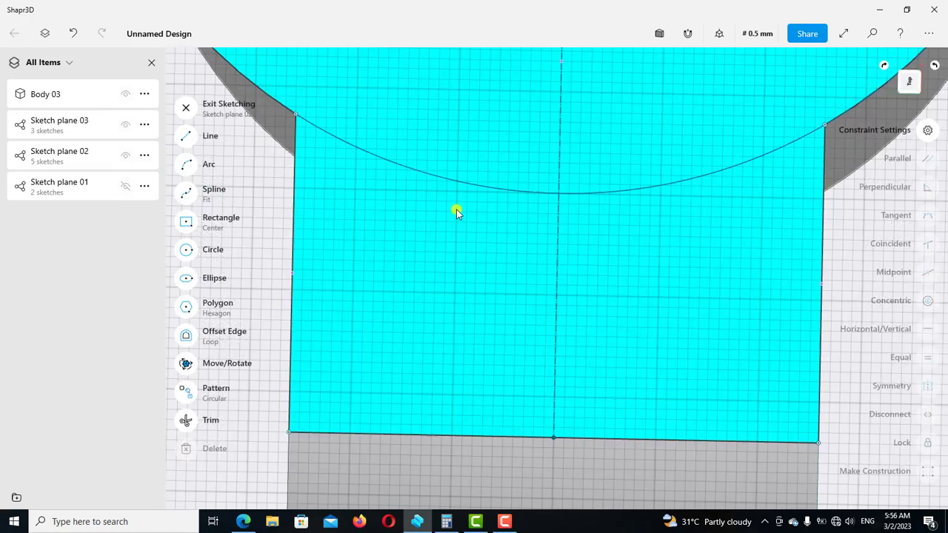
pyautogui.scroll(-2, 455, 245)
pyautogui.scroll(-3, 450, 248)
pyautogui.scroll(-3, 449, 245)
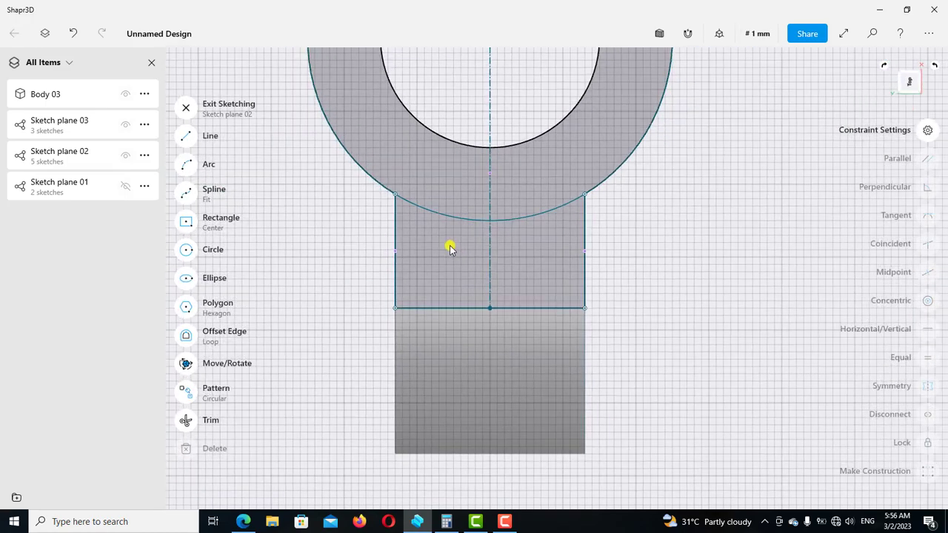
pyautogui.scroll(-1, 450, 249)
pyautogui.scroll(-2, 647, 245)
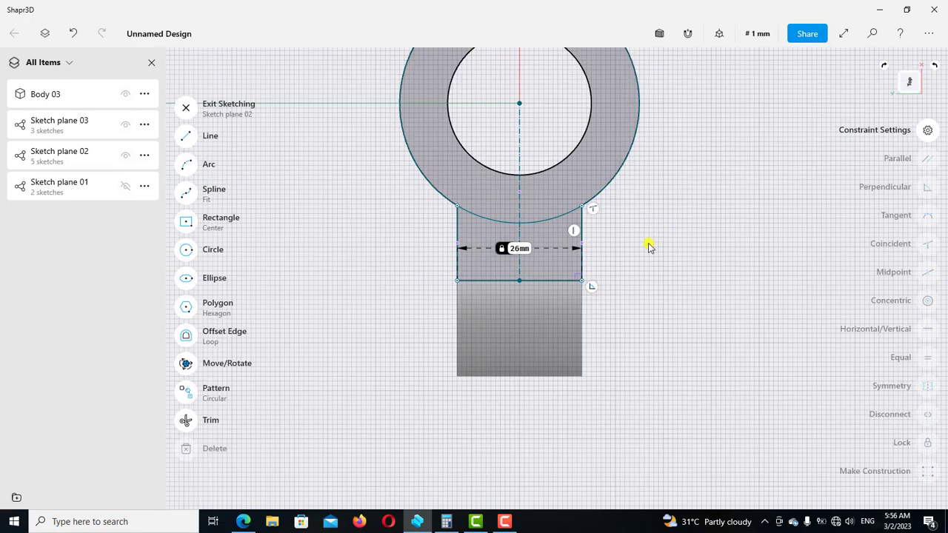
pyautogui.scroll(-1, 633, 270)
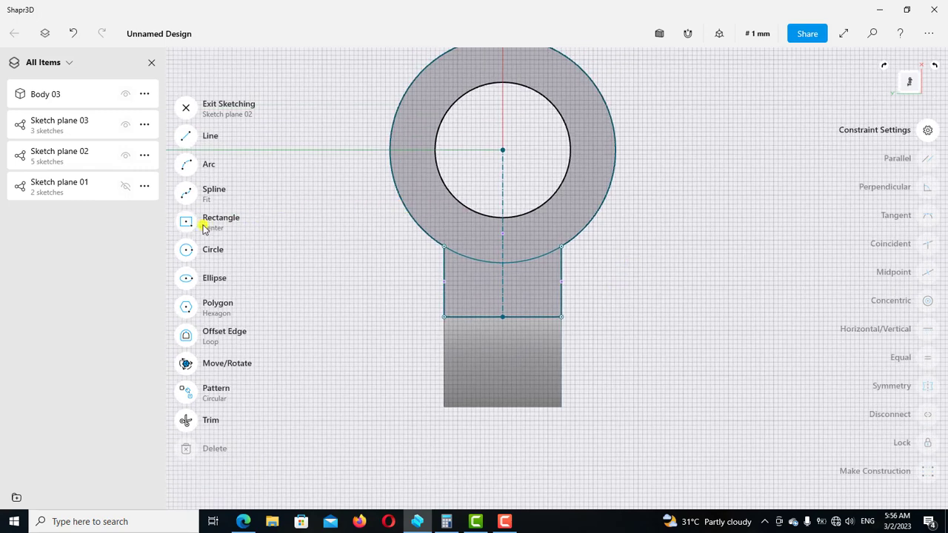
pyautogui.press('r')
pyautogui.click(502, 316)
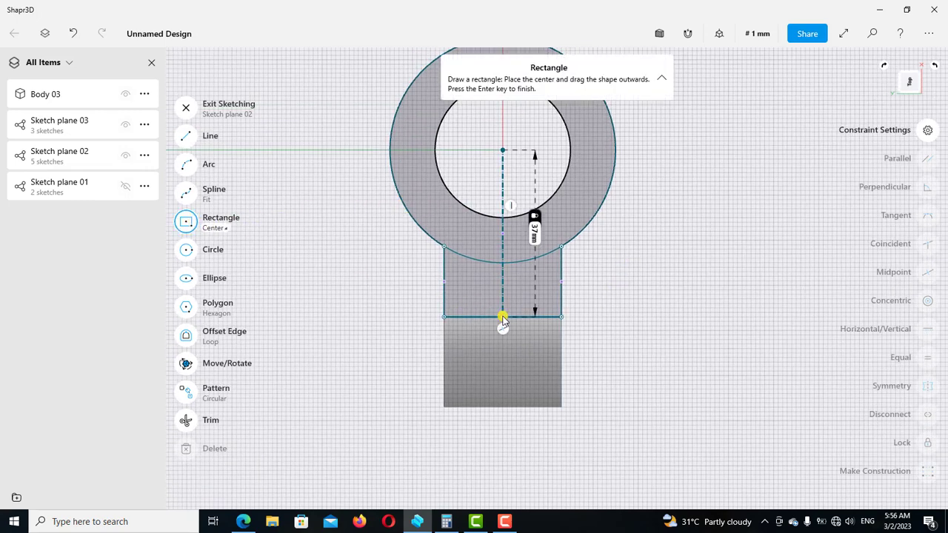
pyautogui.click(522, 194)
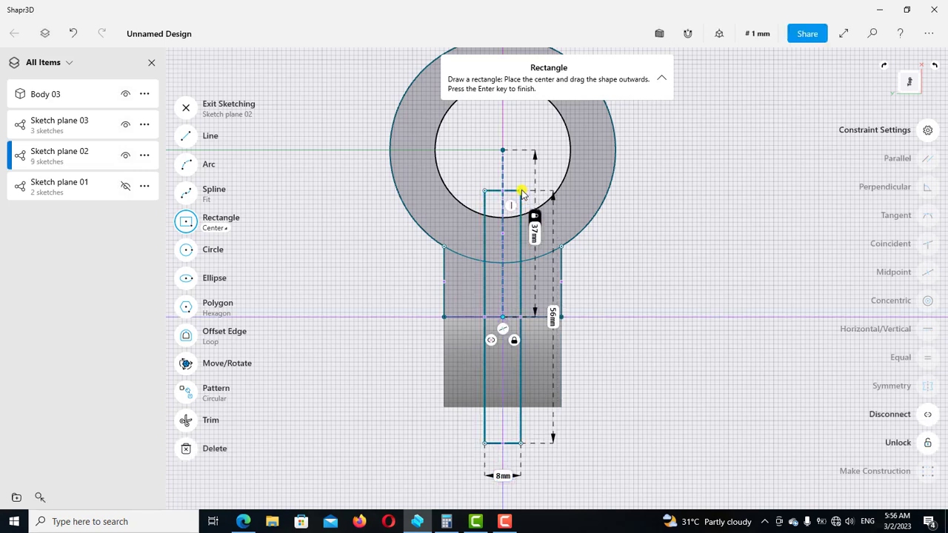
pyautogui.click(188, 224)
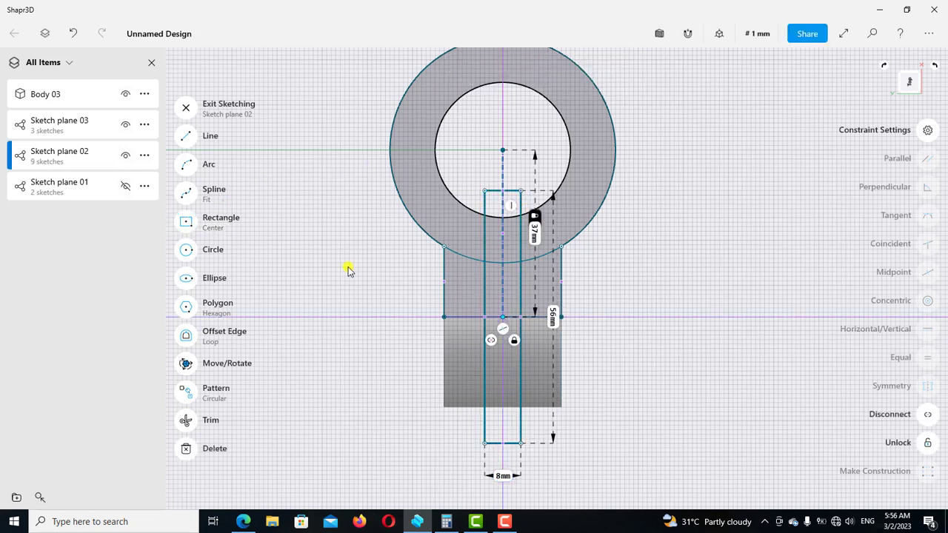
# - Set the strip width to 6 mm, trim the leftover segment inside the ring, and exit the sketch
pyautogui.click(505, 476)
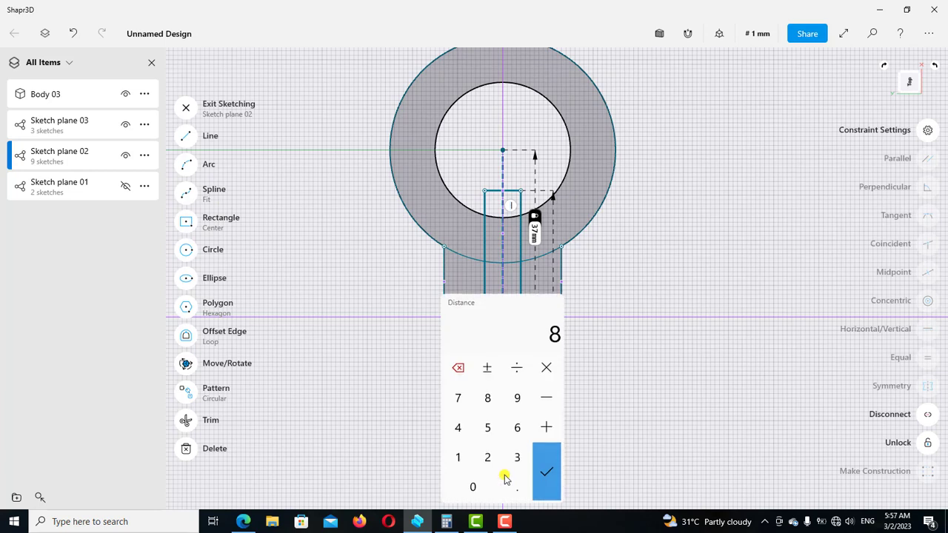
pyautogui.click(517, 427)
pyautogui.click(546, 467)
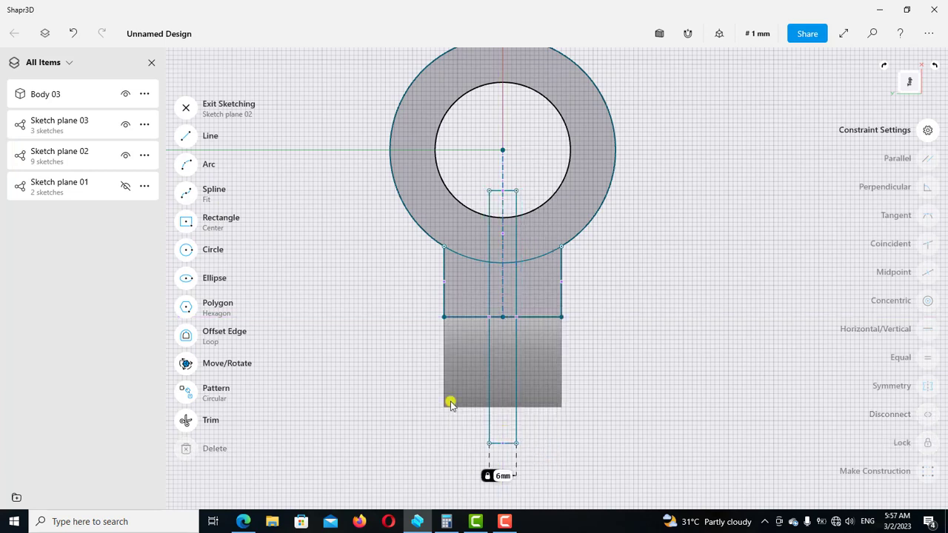
pyautogui.click(186, 420)
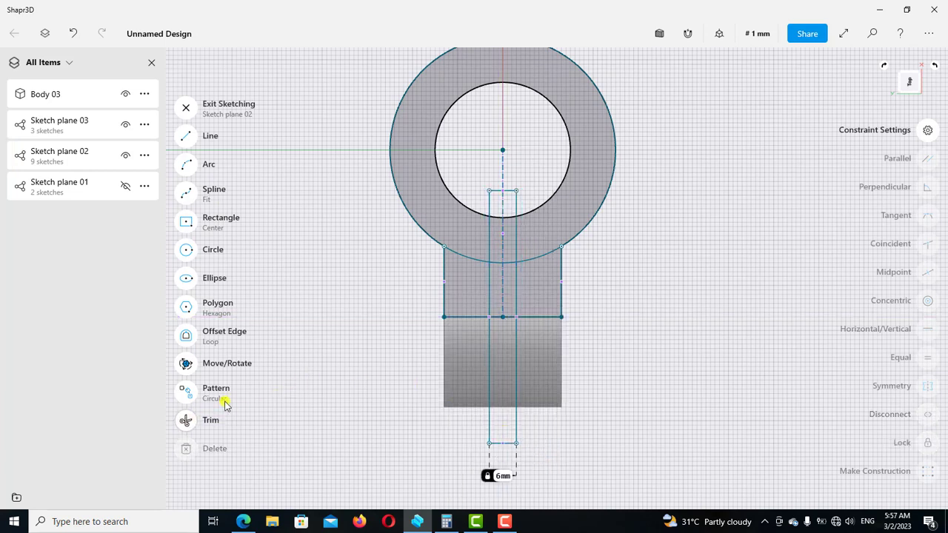
pyautogui.click(514, 201)
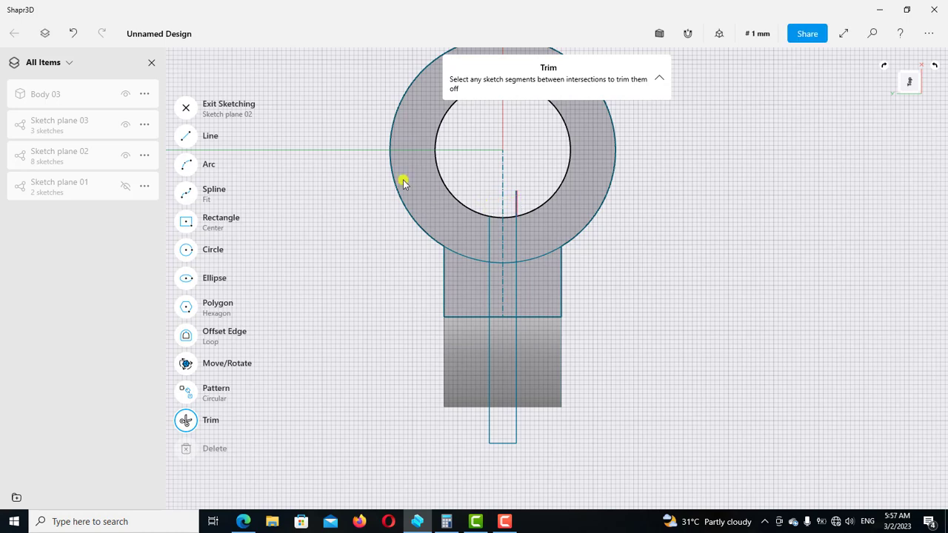
pyautogui.click(187, 109)
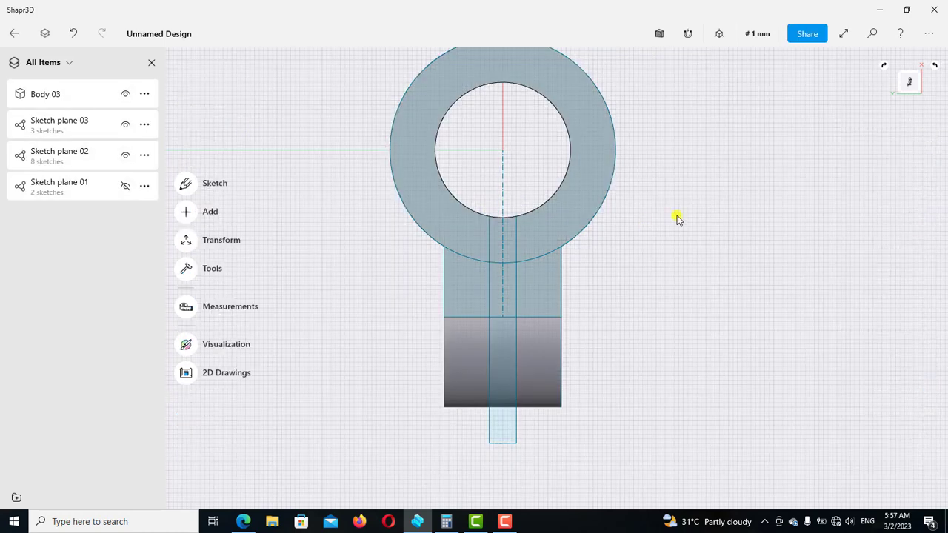
pyautogui.click(719, 34)
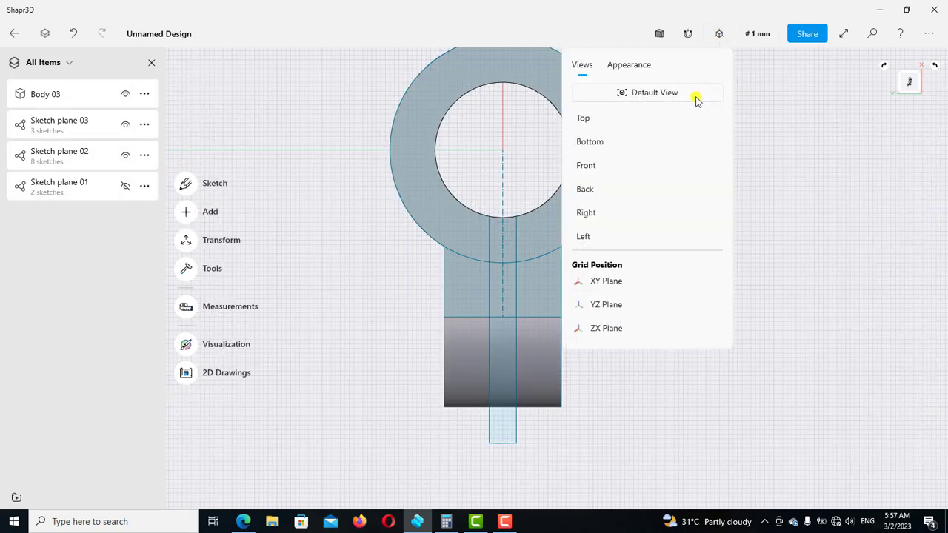
# - From the default view, select the strip sketch faces on the lug
pyautogui.click(696, 96)
pyautogui.moveTo(501, 321); pyautogui.dragTo(494, 170, button='right')
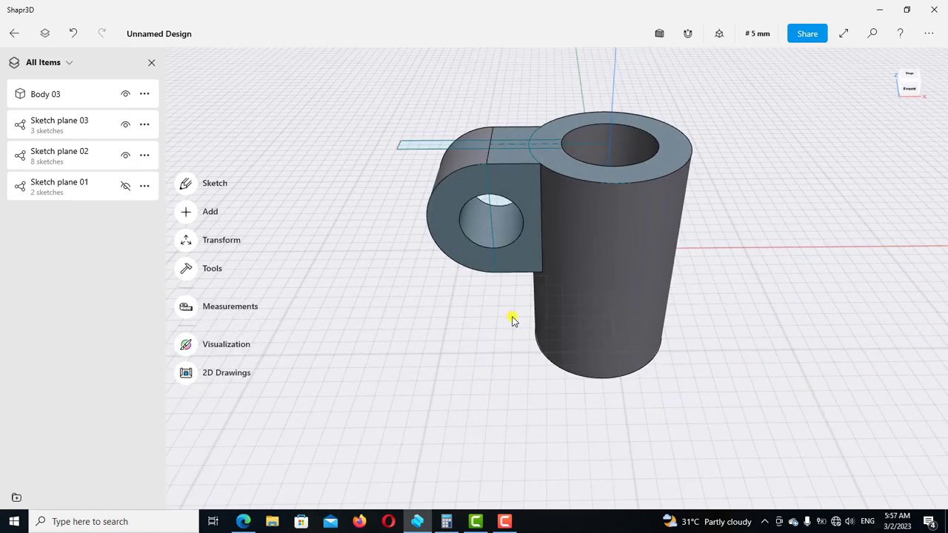
pyautogui.scroll(5, 494, 169)
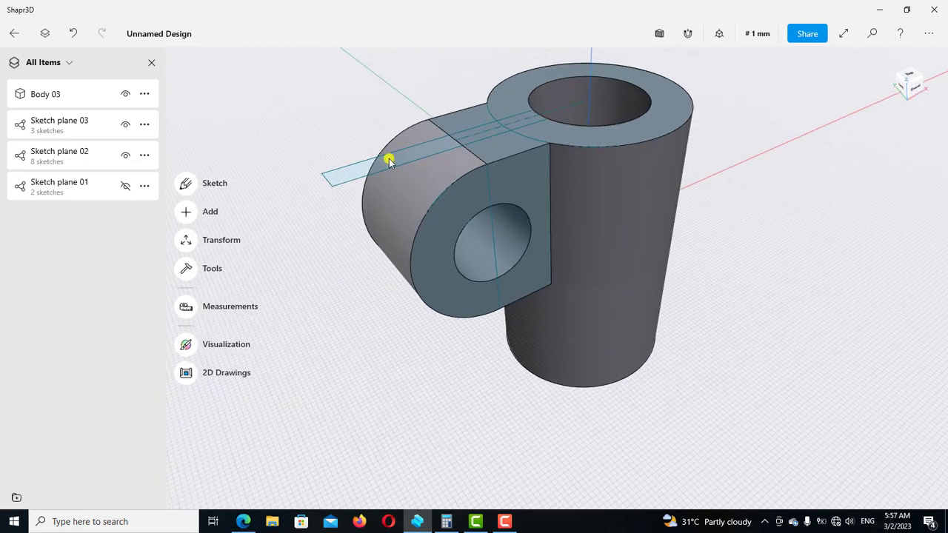
pyautogui.click(388, 163)
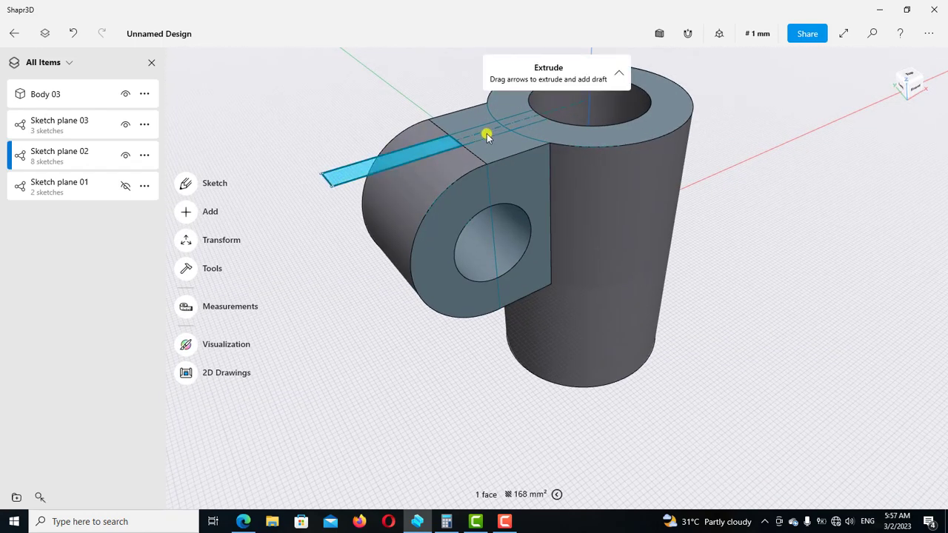
pyautogui.scroll(1, 474, 127)
pyautogui.scroll(2, 473, 126)
pyautogui.scroll(1, 474, 126)
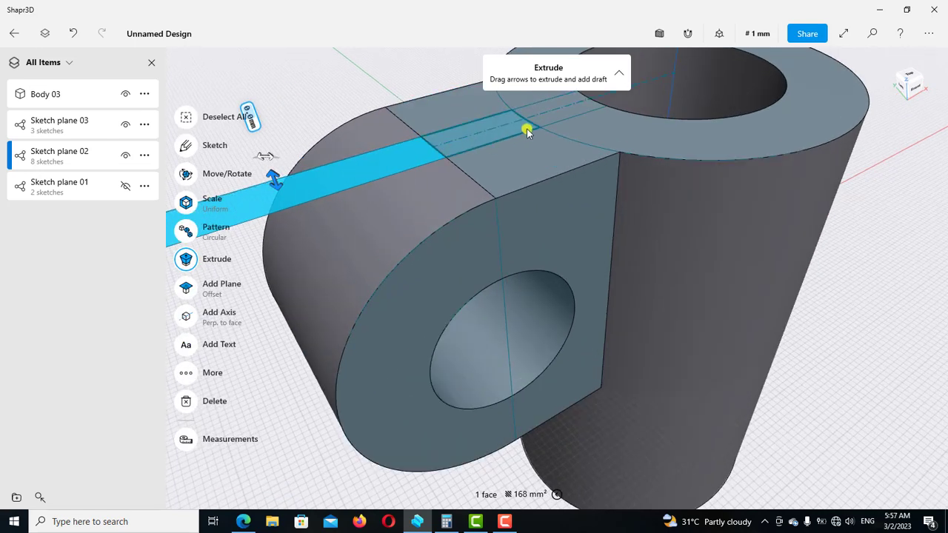
pyautogui.click(550, 119)
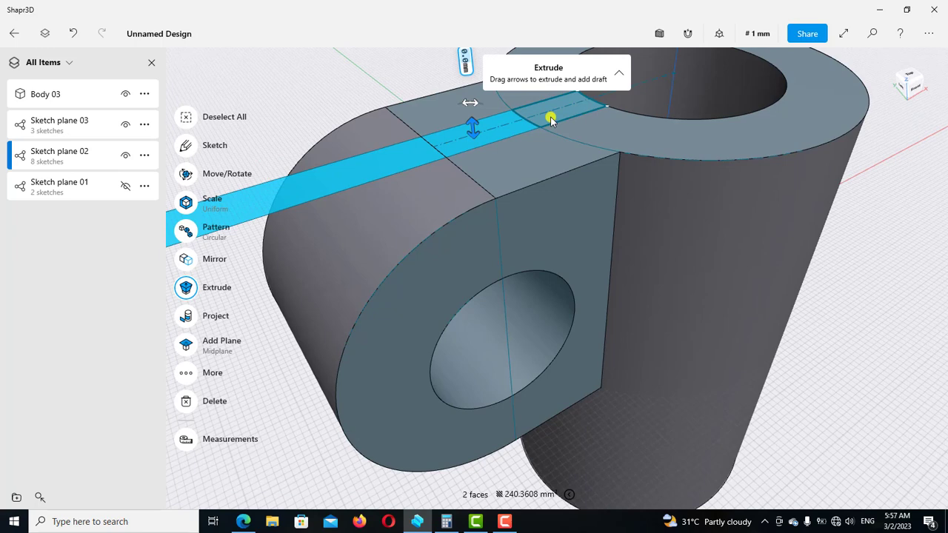
pyautogui.click(550, 119)
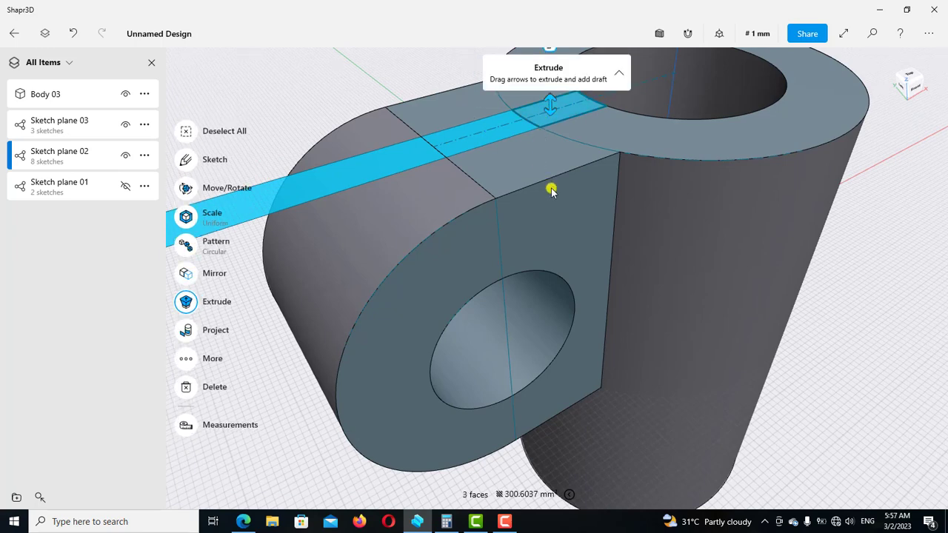
pyautogui.scroll(-1, 551, 170)
pyautogui.scroll(-1, 549, 144)
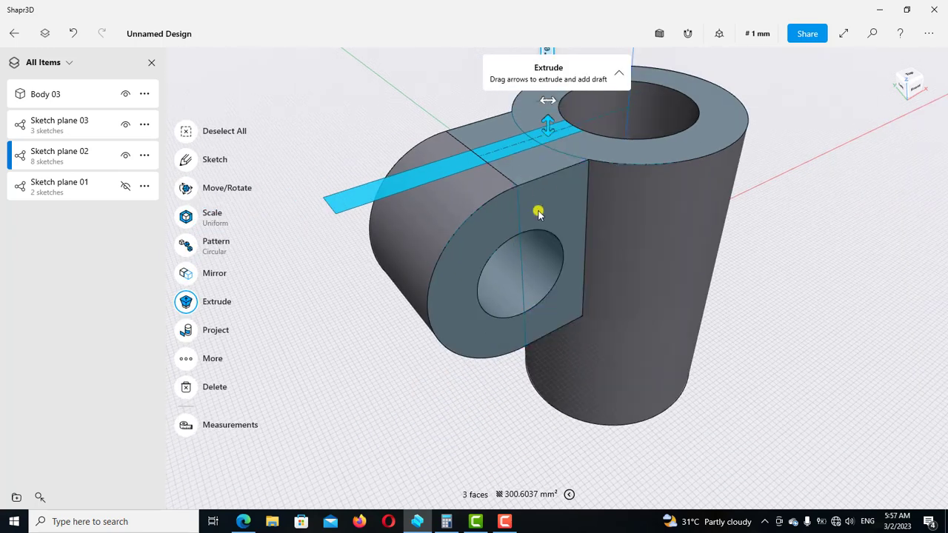
# - Extrude the selected strip faces 94 mm downward through the lug and tube wall
pyautogui.moveTo(538, 212); pyautogui.dragTo(520, 418)
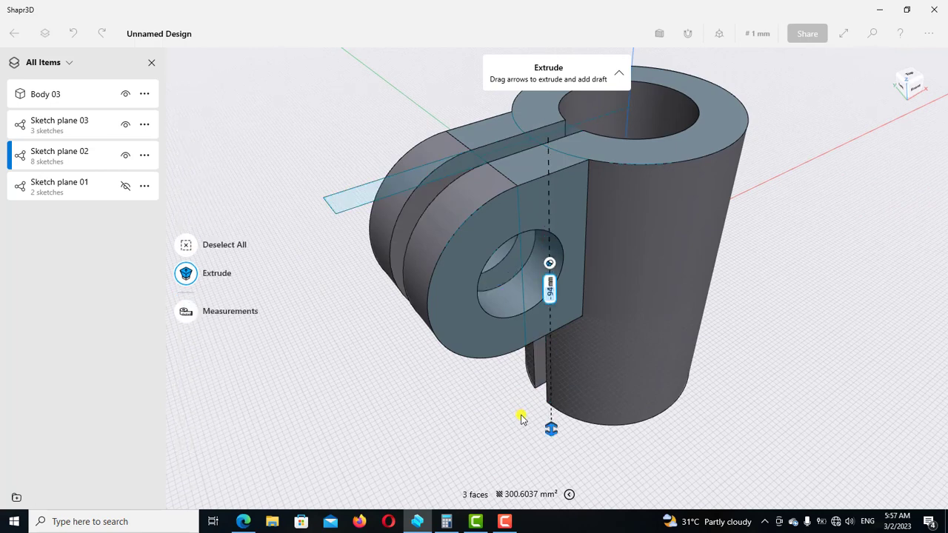
pyautogui.click(826, 318)
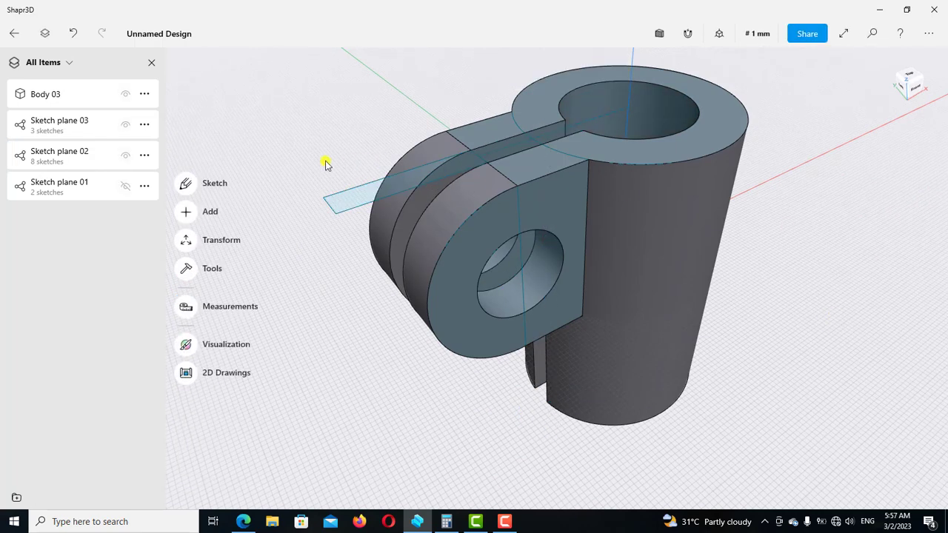
pyautogui.click(151, 63)
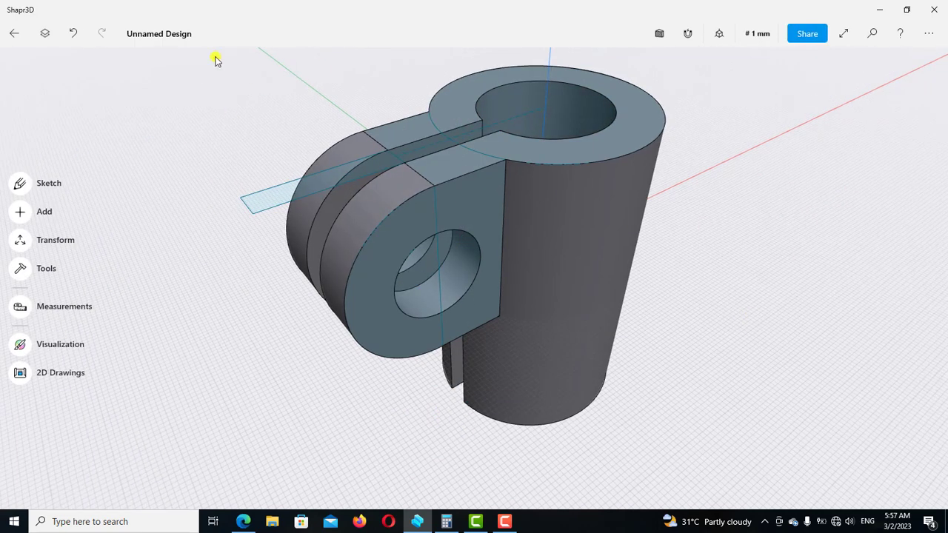
pyautogui.click(44, 33)
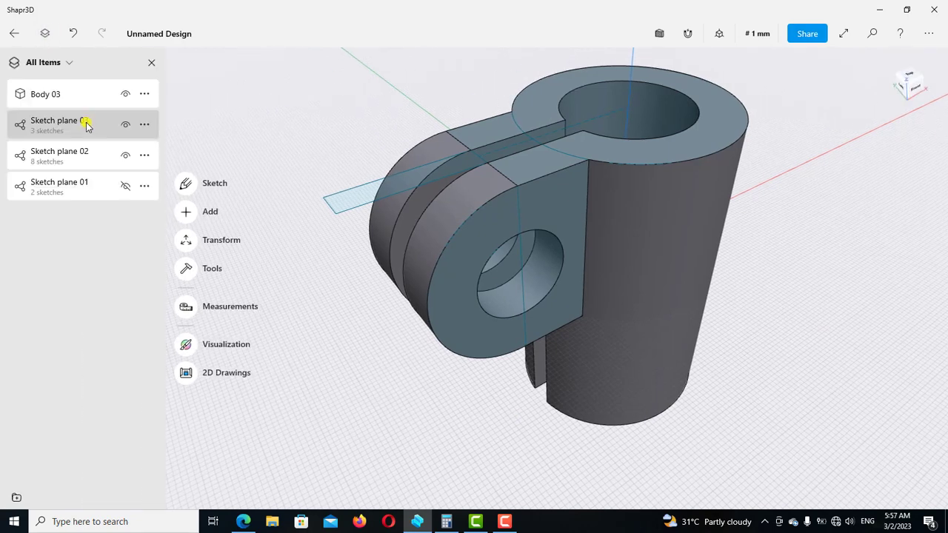
# - Hide Sketch plane 02 and Sketch plane 03 in the items list
pyautogui.click(125, 155)
pyautogui.click(126, 125)
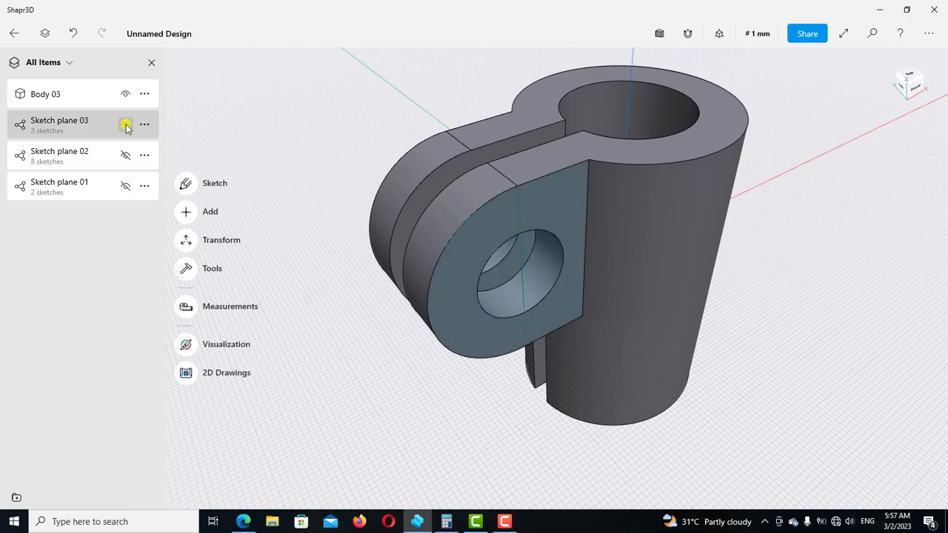
pyautogui.click(126, 128)
pyautogui.click(151, 63)
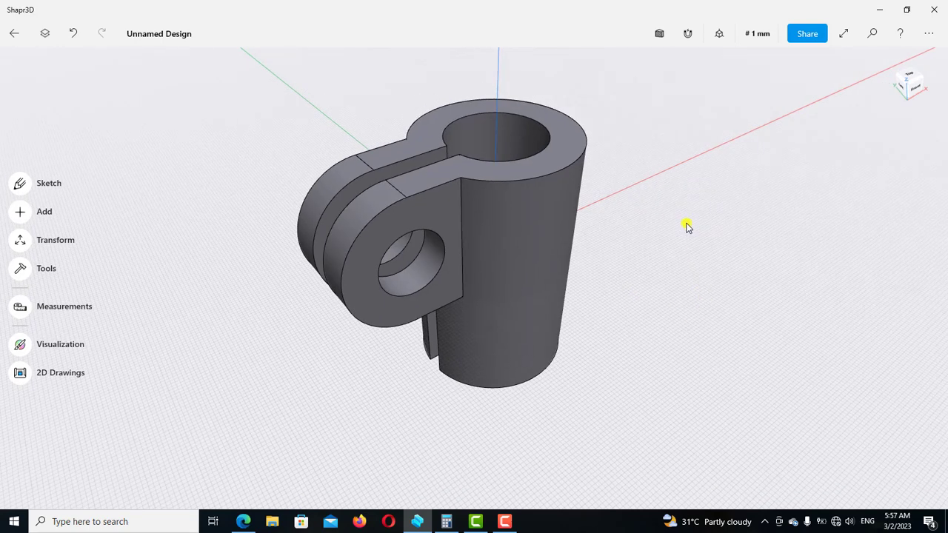
# - Snap to the flat Front view and start a new sketch on the front plane
pyautogui.moveTo(686, 227); pyautogui.dragTo(683, 222, button='middle')
pyautogui.moveTo(669, 260); pyautogui.dragTo(711, 252, button='middle')
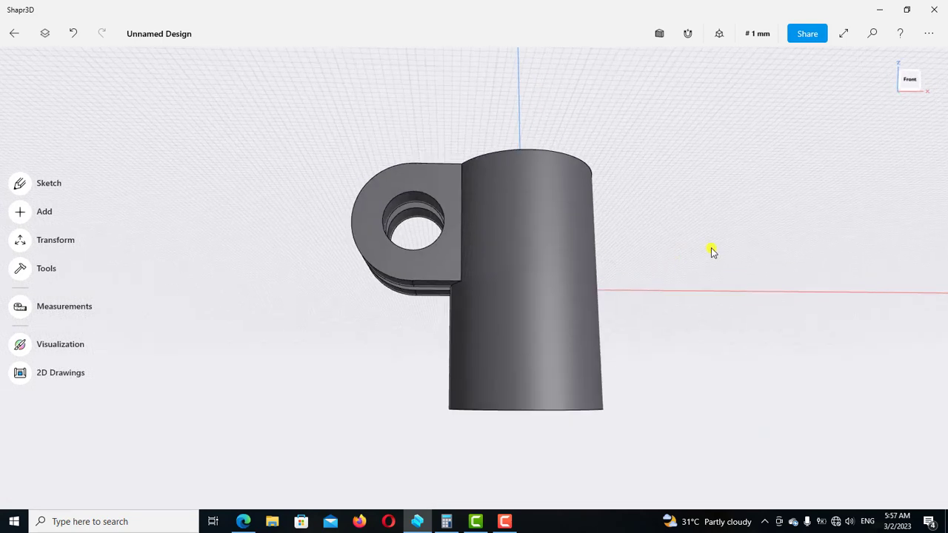
pyautogui.click(905, 83)
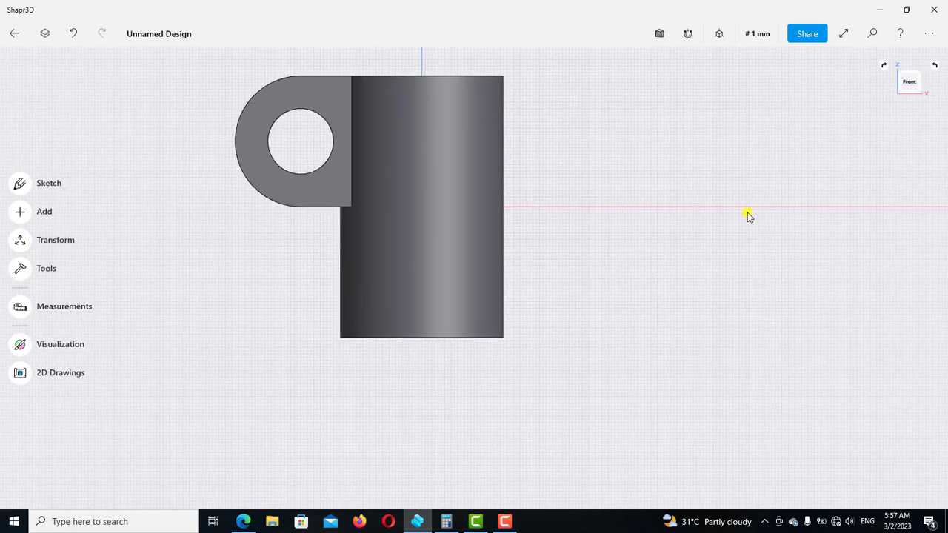
pyautogui.click(22, 185)
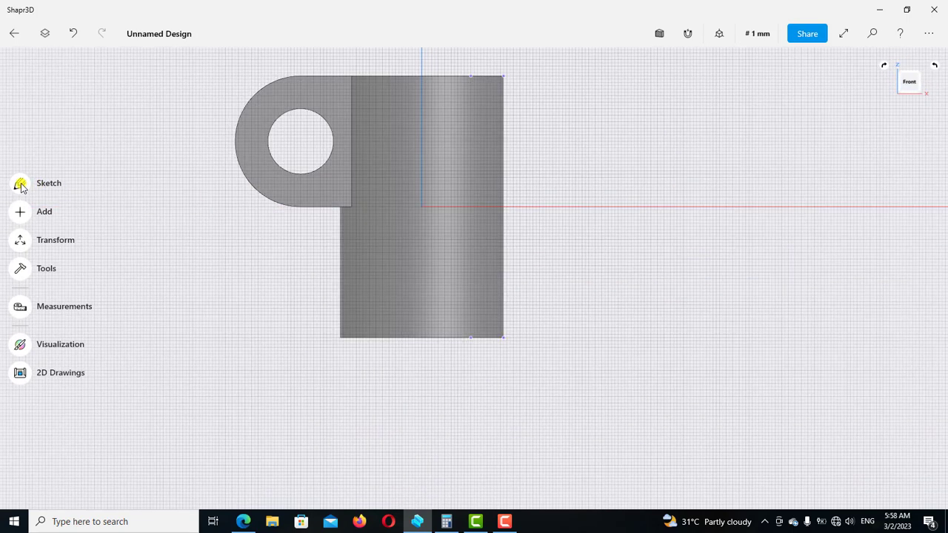
# - Draw a 40 mm vertical line from the origin down to the cylinder's bottom edge
pyautogui.click(21, 185)
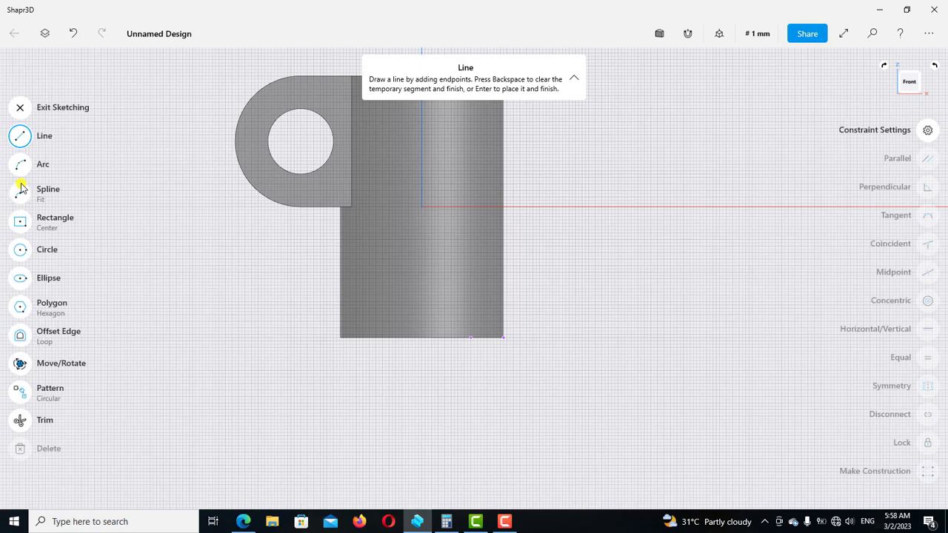
pyautogui.scroll(1, 400, 208)
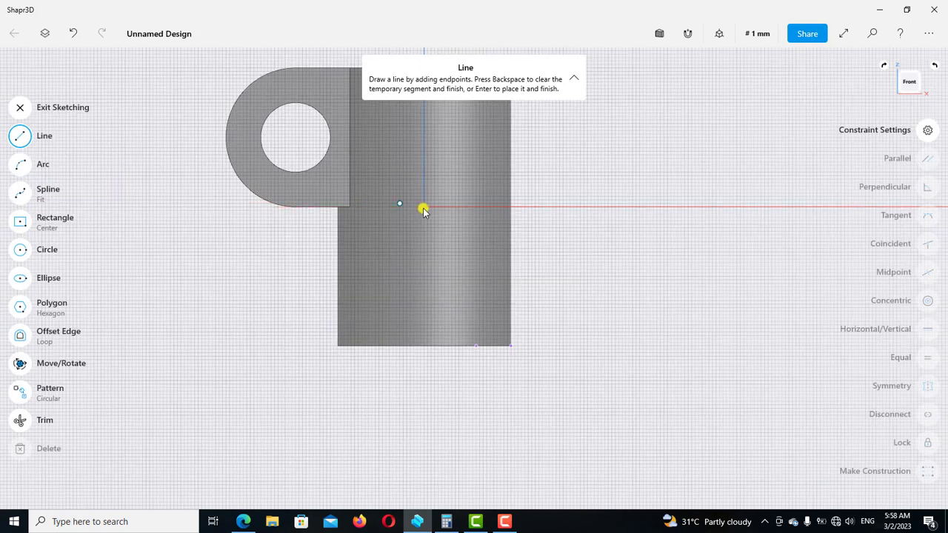
pyautogui.click(424, 208)
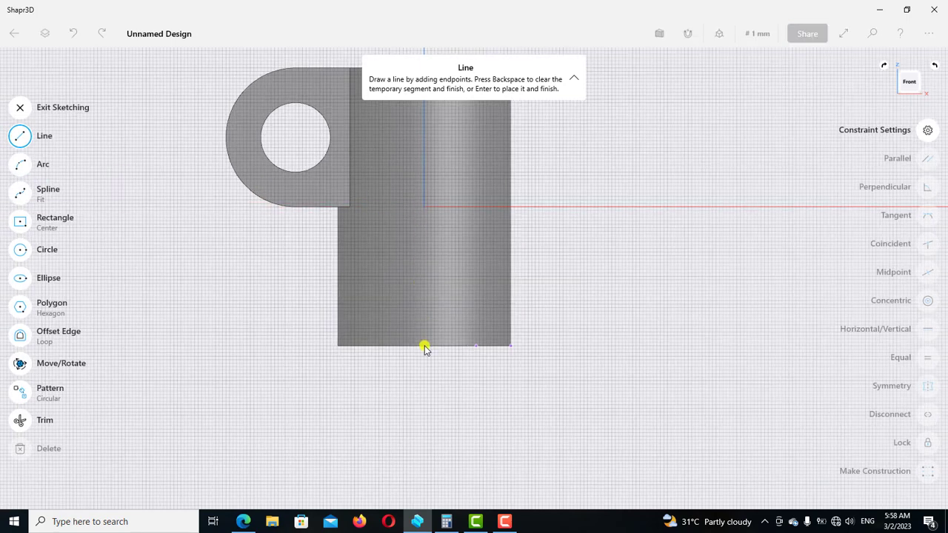
pyautogui.click(426, 346)
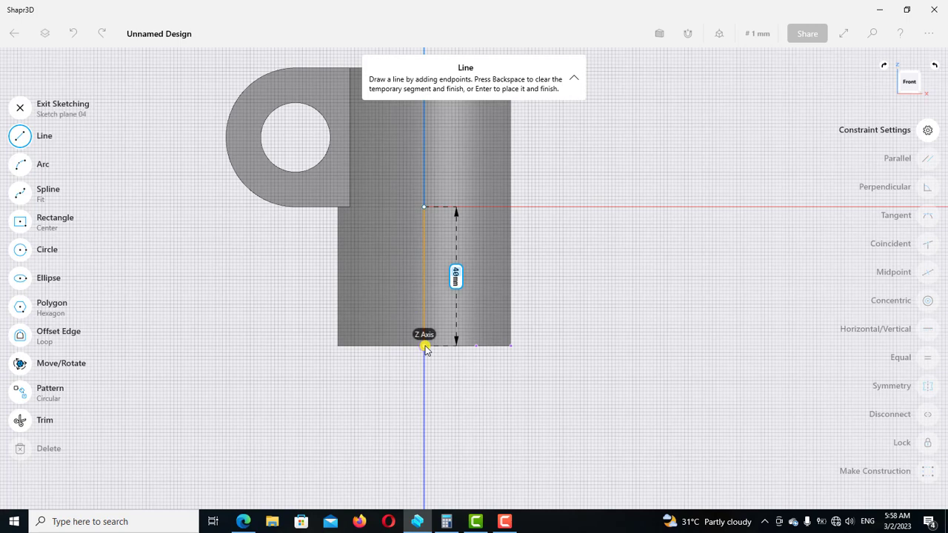
pyautogui.click(26, 140)
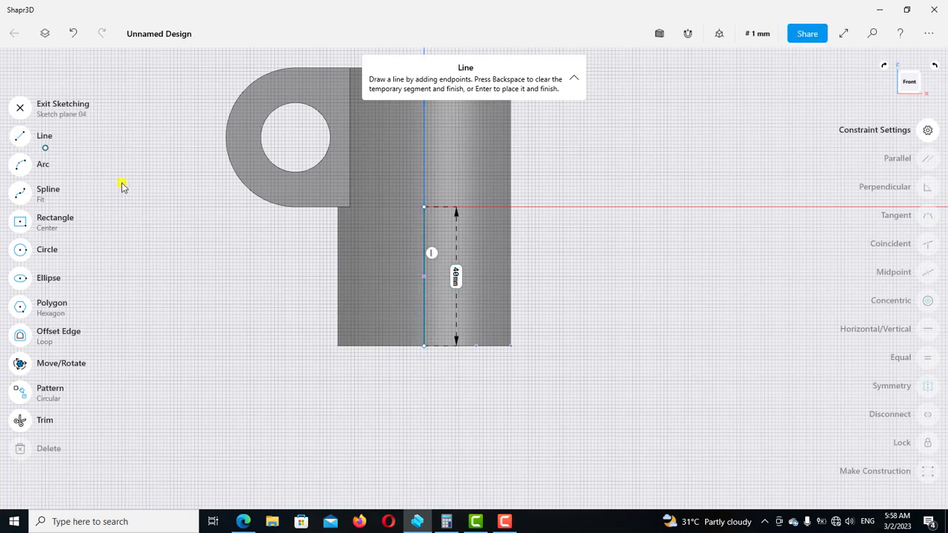
pyautogui.click(424, 308)
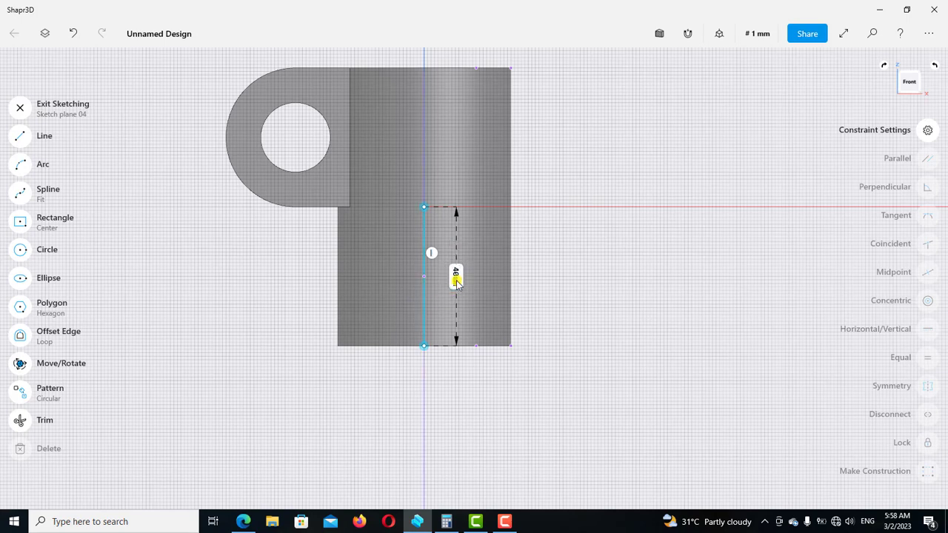
pyautogui.click(455, 276)
pyautogui.click(411, 306)
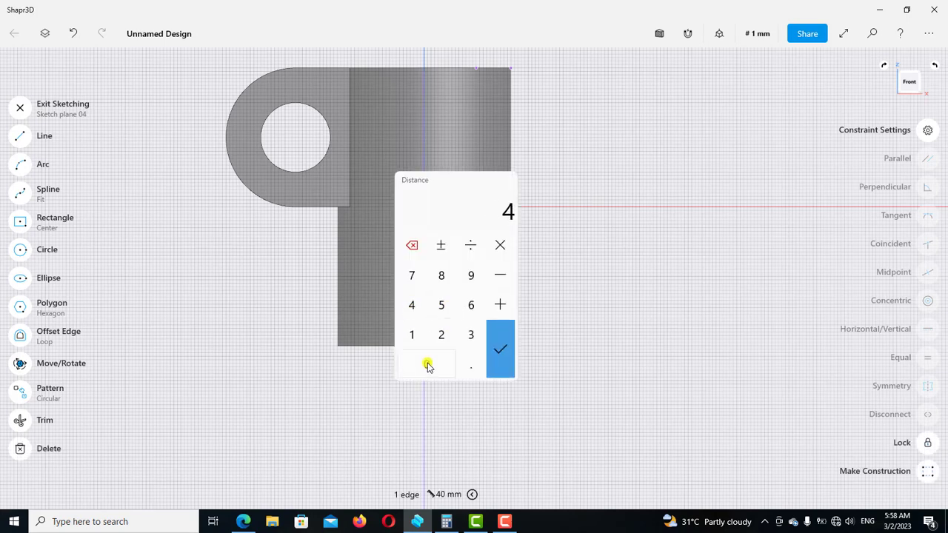
pyautogui.click(427, 364)
pyautogui.click(498, 349)
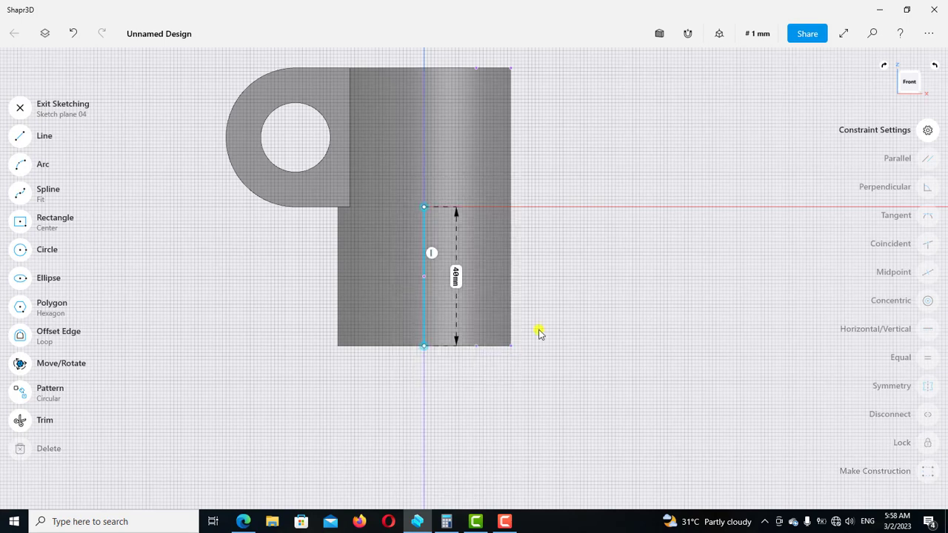
pyautogui.click(424, 258)
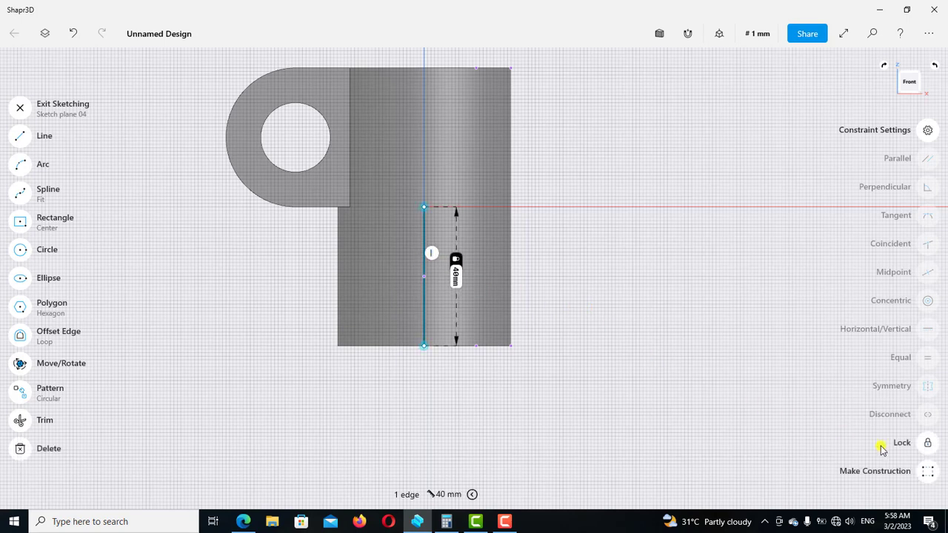
pyautogui.click(727, 353)
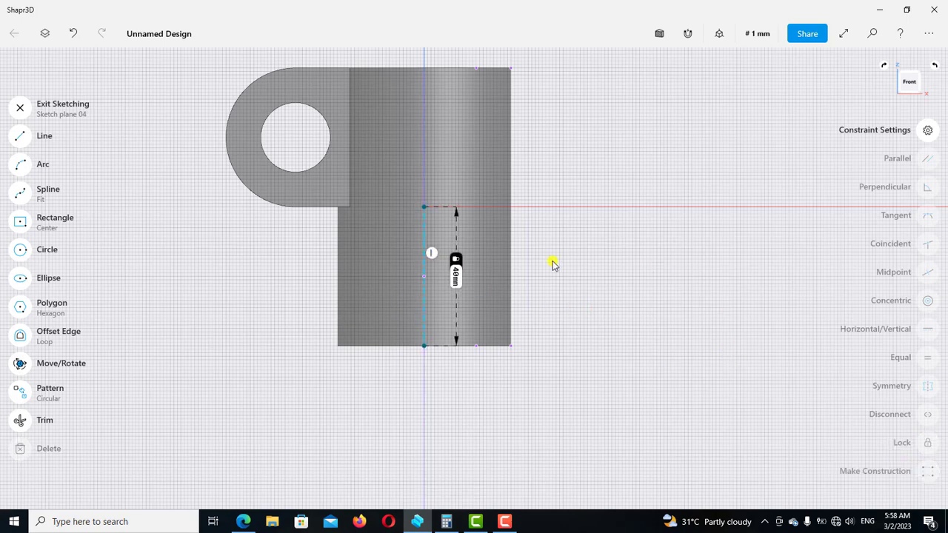
# - Draw a 57 mm horizontal line rightward from the vertical line's midpoint
pyautogui.click(20, 137)
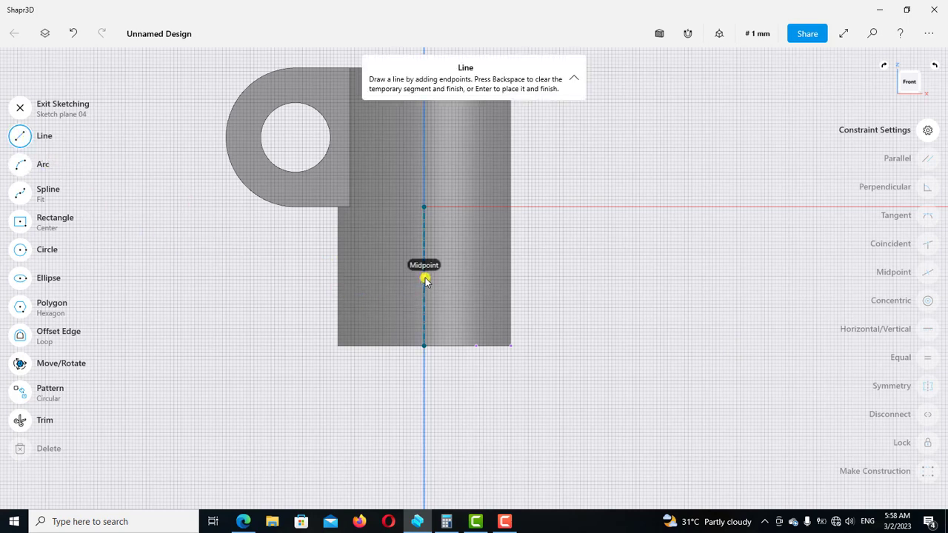
pyautogui.click(424, 277)
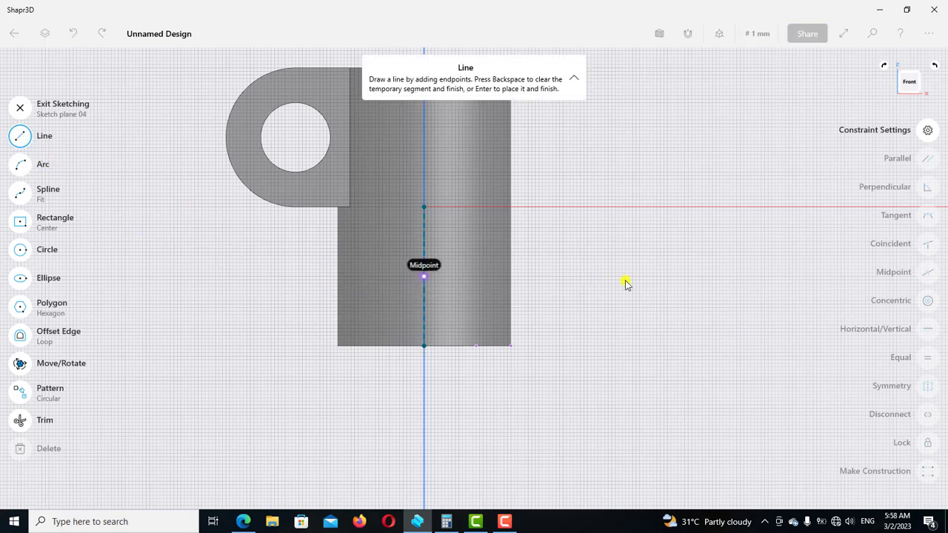
pyautogui.click(702, 277)
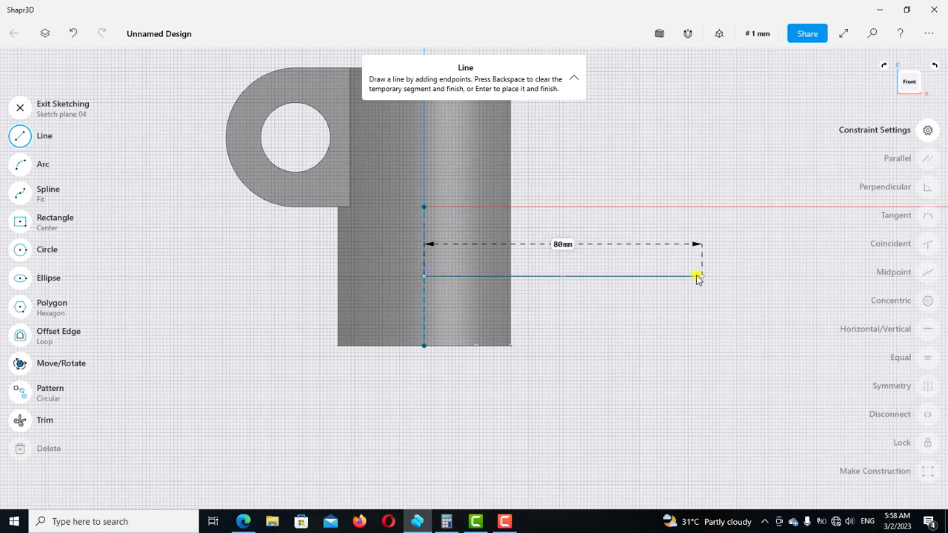
pyautogui.click(22, 138)
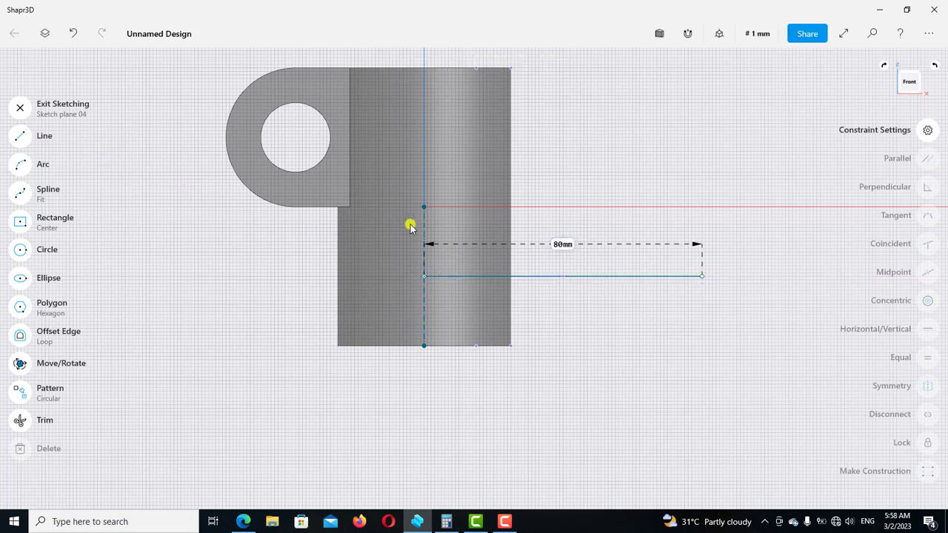
pyautogui.click(562, 245)
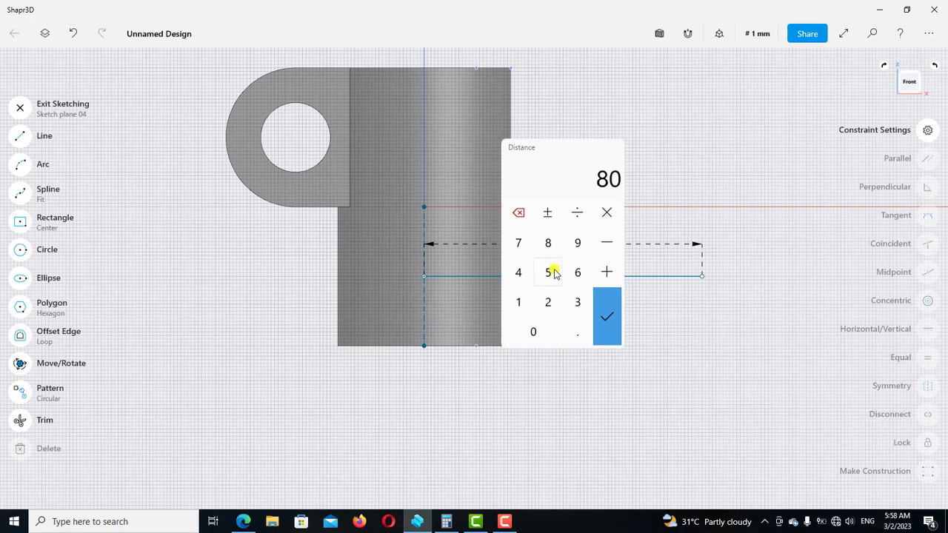
pyautogui.click(548, 272)
pyautogui.click(522, 247)
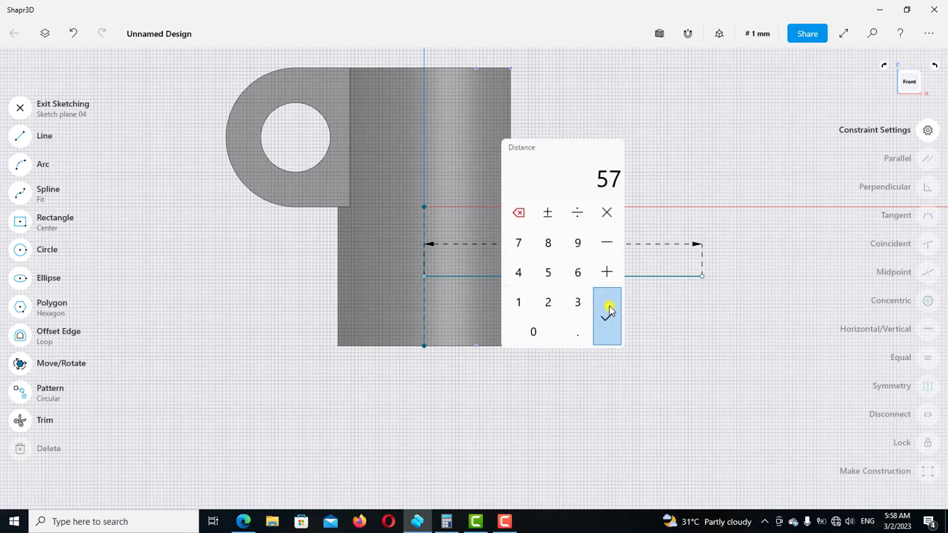
pyautogui.click(607, 310)
pyautogui.click(587, 277)
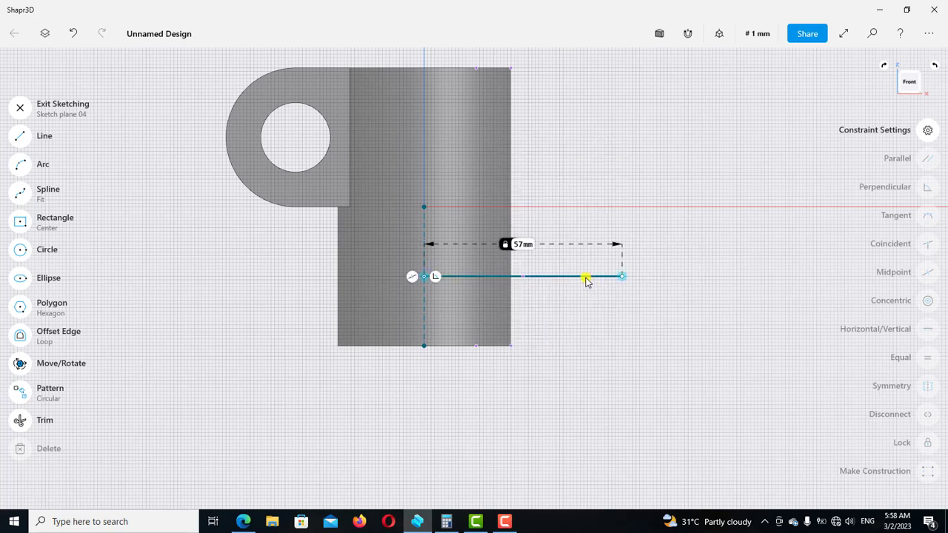
pyautogui.click(761, 340)
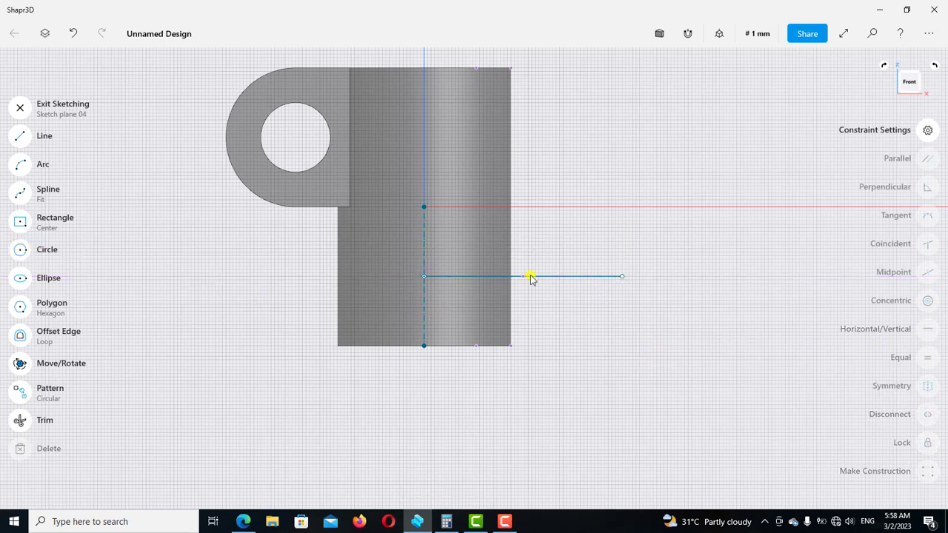
pyautogui.scroll(3, 597, 276)
# - Draw a Ø40 mm circle centred on the 57 mm line's right end
pyautogui.press('c')
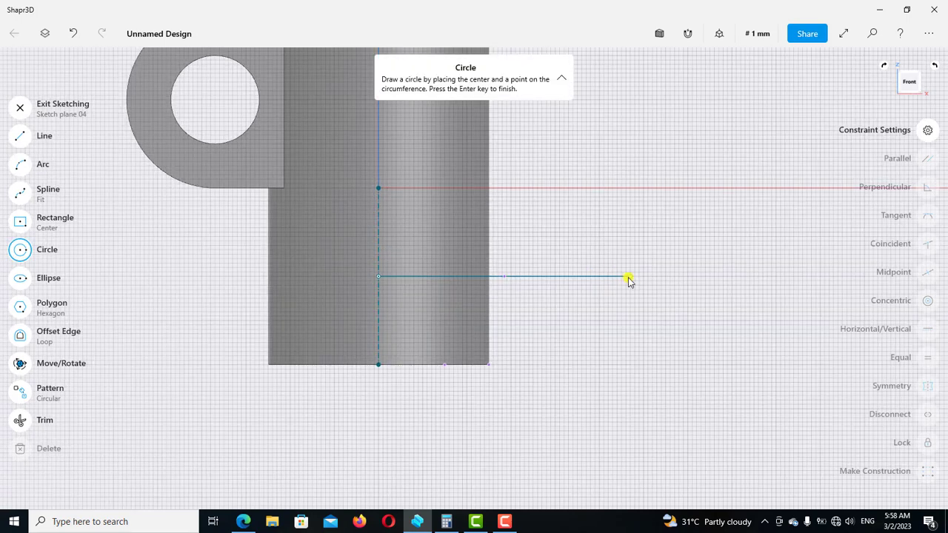
pyautogui.click(629, 277)
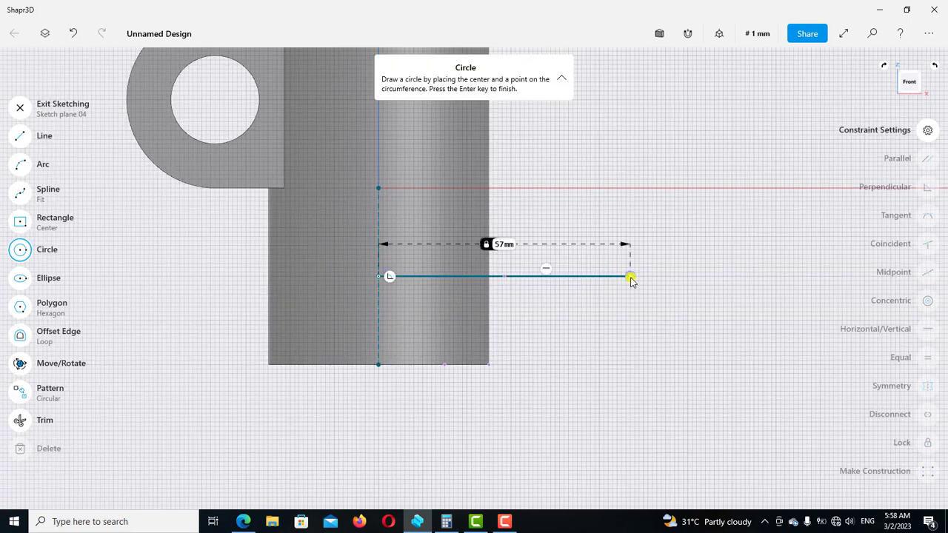
pyautogui.click(701, 246)
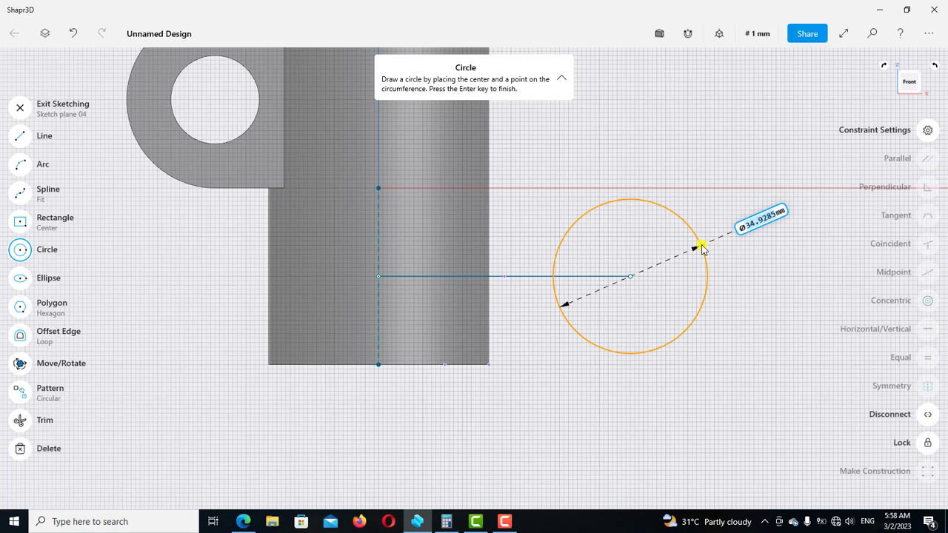
pyautogui.click(20, 250)
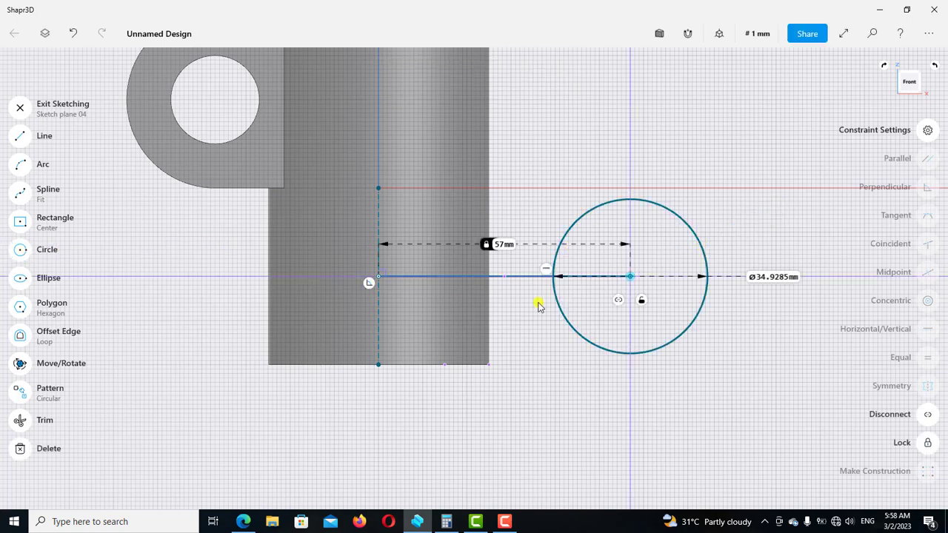
pyautogui.click(761, 278)
pyautogui.click(728, 305)
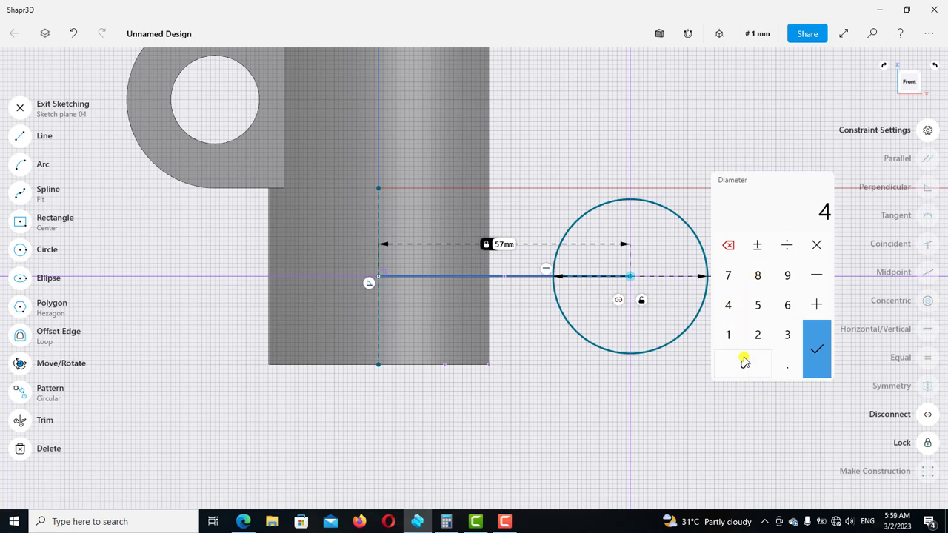
pyautogui.click(744, 361)
pyautogui.click(814, 354)
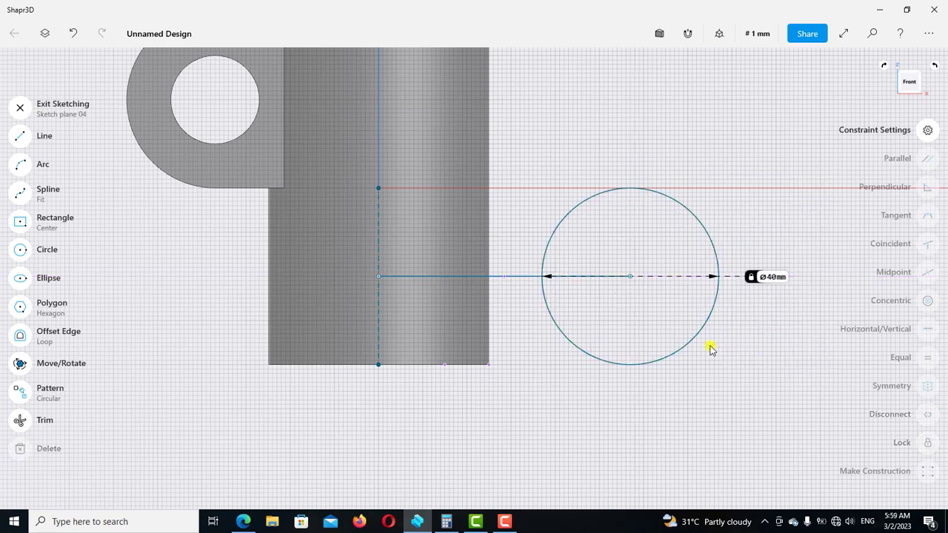
# - Turn the 57 mm horizontal line into construction geometry
pyautogui.scroll(-2, 692, 333)
pyautogui.click(555, 288)
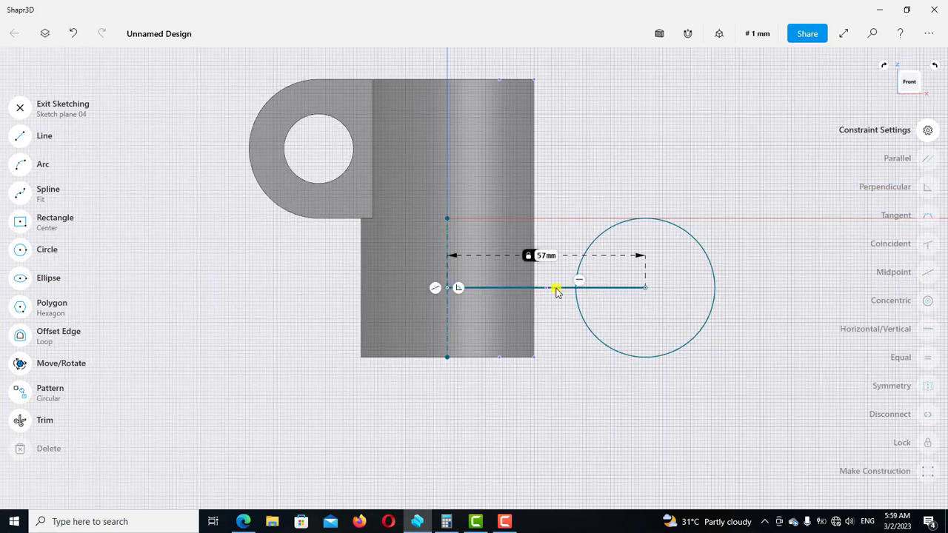
pyautogui.click(928, 472)
pyautogui.scroll(1, 615, 257)
pyautogui.scroll(1, 613, 256)
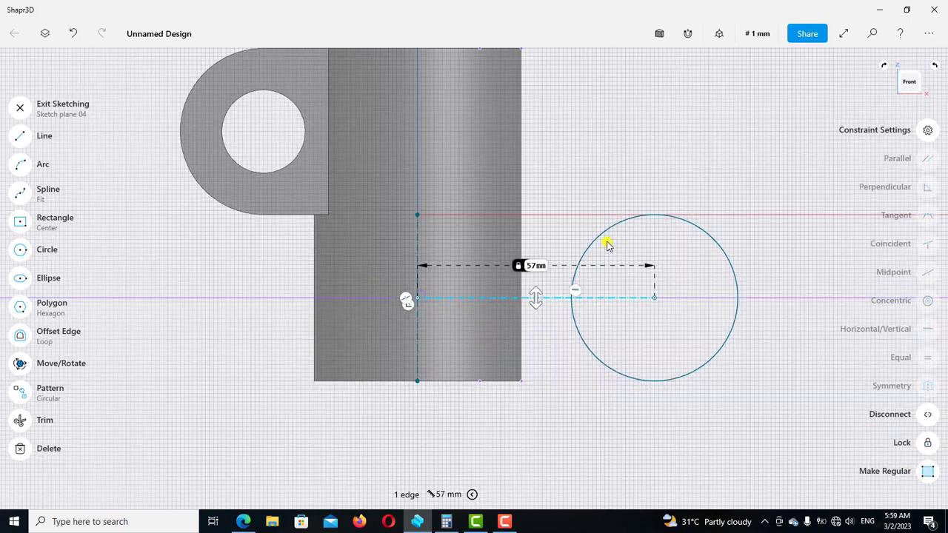
pyautogui.scroll(1, 607, 243)
pyautogui.click(297, 194)
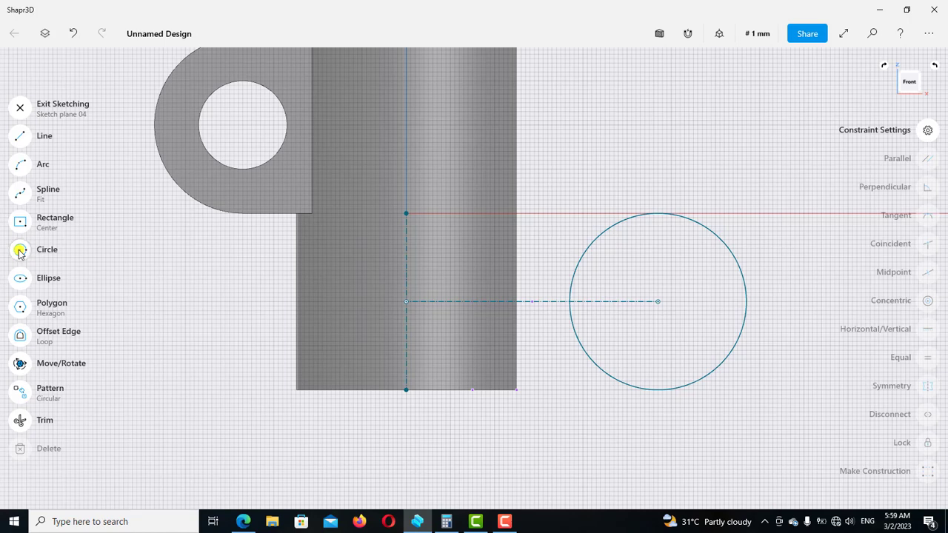
# - Add a concentric Ø25 mm circle on the same centre
pyautogui.click(21, 251)
pyautogui.click(658, 301)
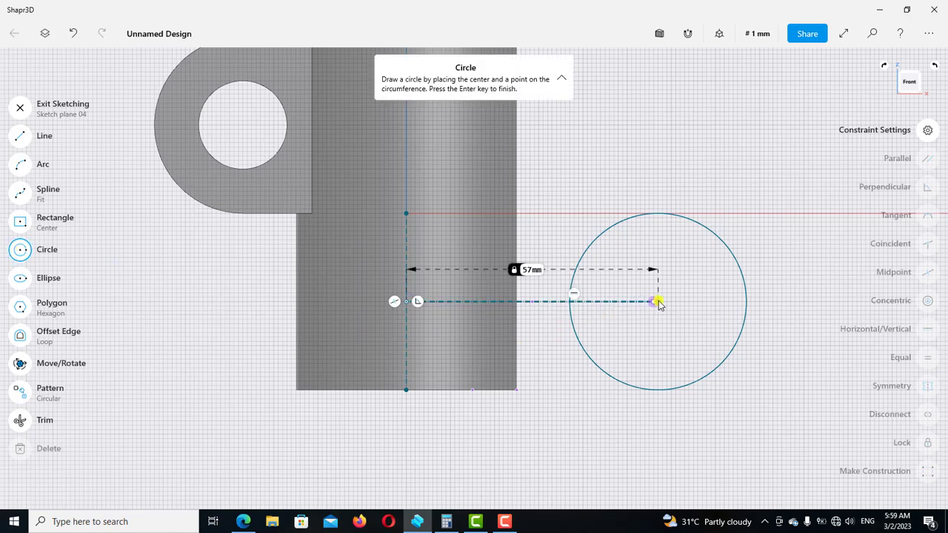
pyautogui.click(681, 265)
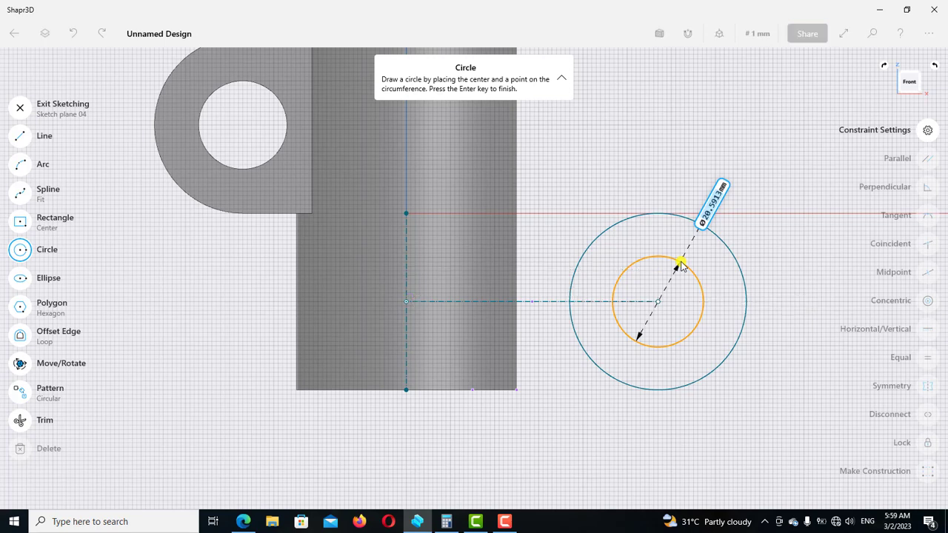
pyautogui.write('25')
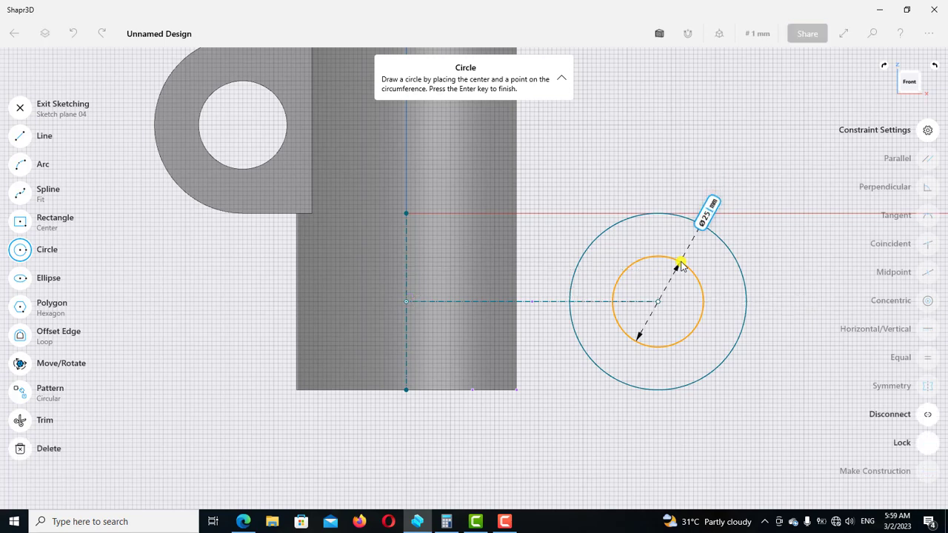
pyautogui.press('Return')
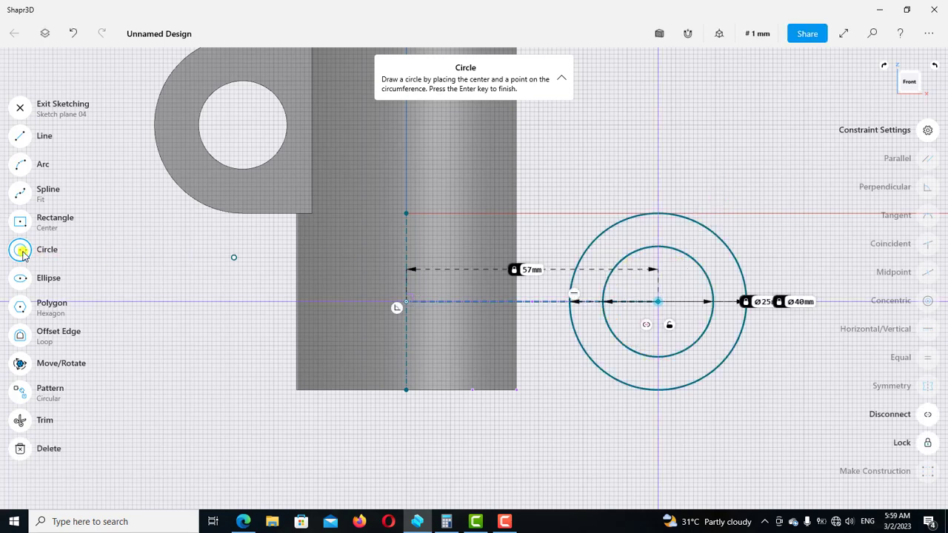
pyautogui.click(22, 253)
pyautogui.scroll(-1, 417, 307)
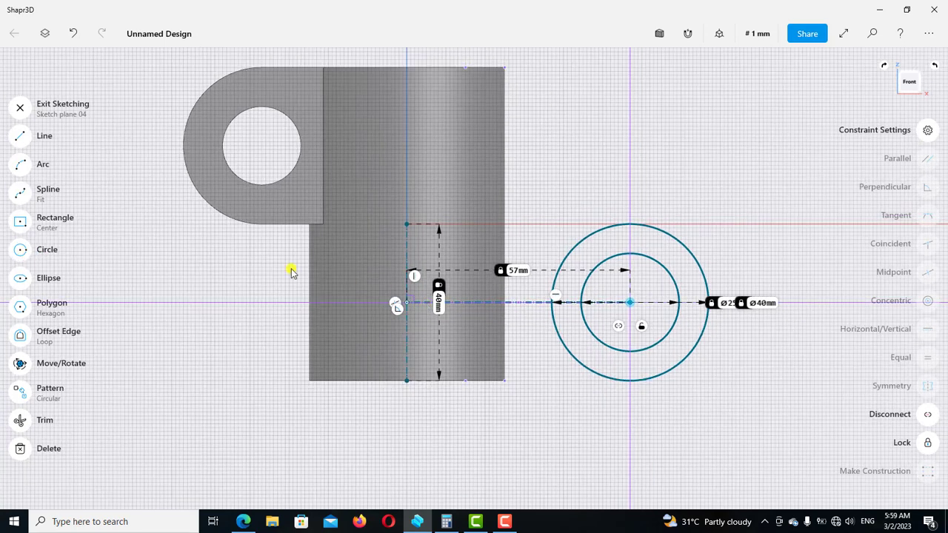
# - Draw a 57 mm line from the vertical line's top to the Ø40 circle's top, then exit the sketch
pyautogui.click(22, 138)
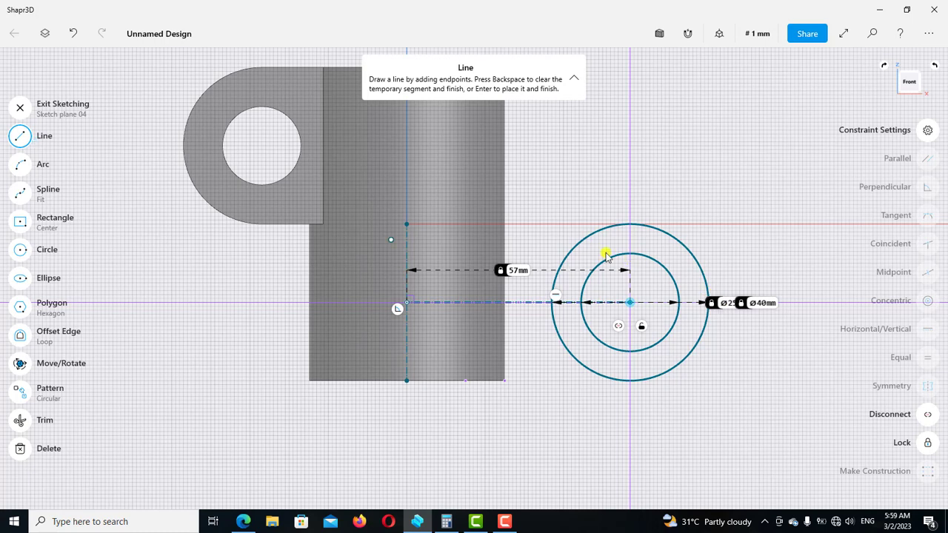
pyautogui.scroll(1, 564, 242)
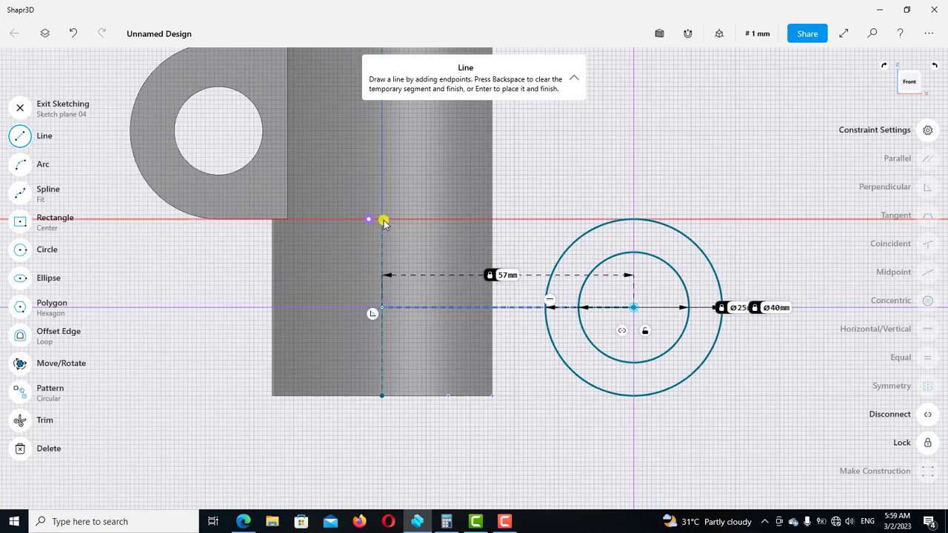
pyautogui.click(382, 220)
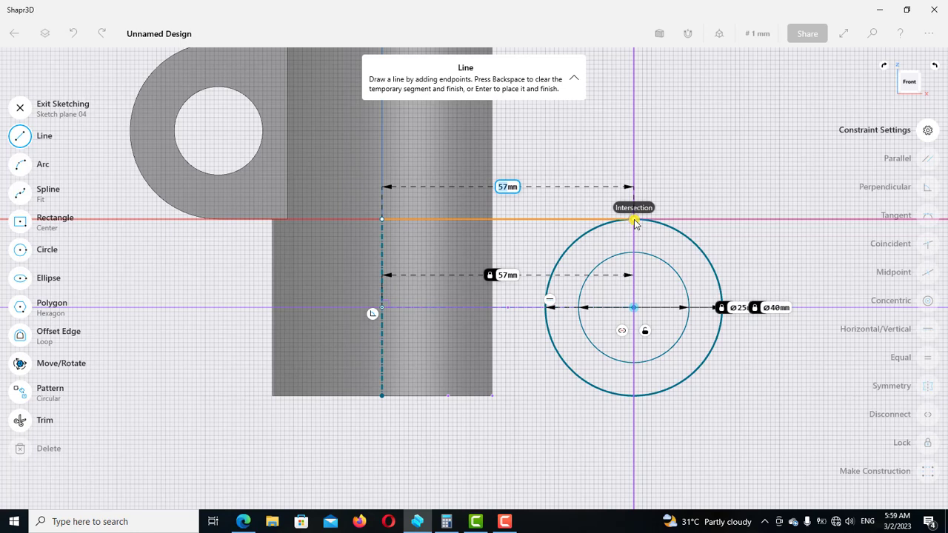
pyautogui.click(634, 220)
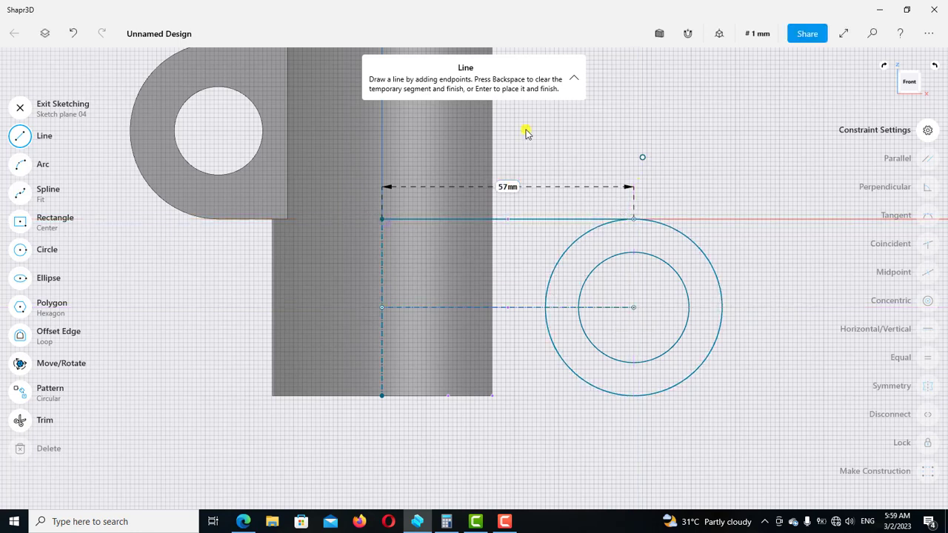
pyautogui.click(170, 144)
pyautogui.click(20, 135)
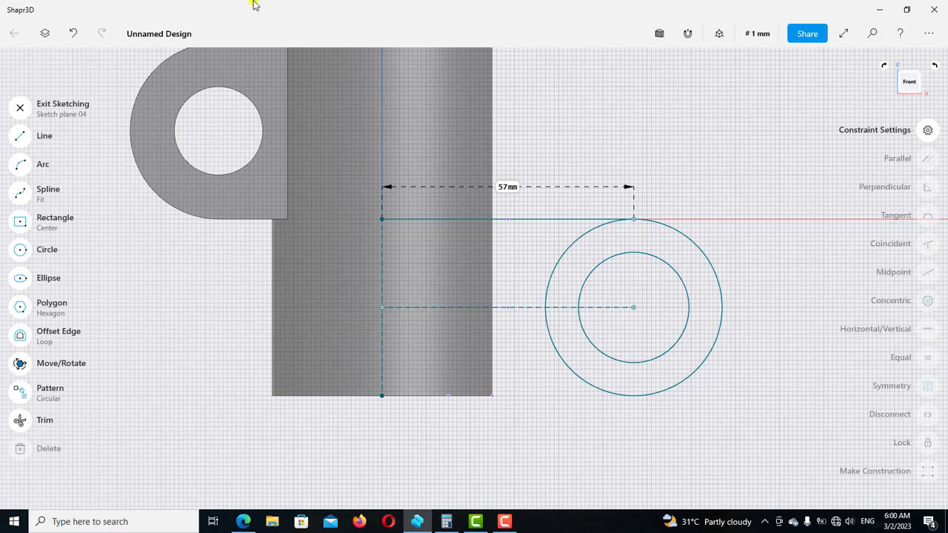
pyautogui.click(463, 220)
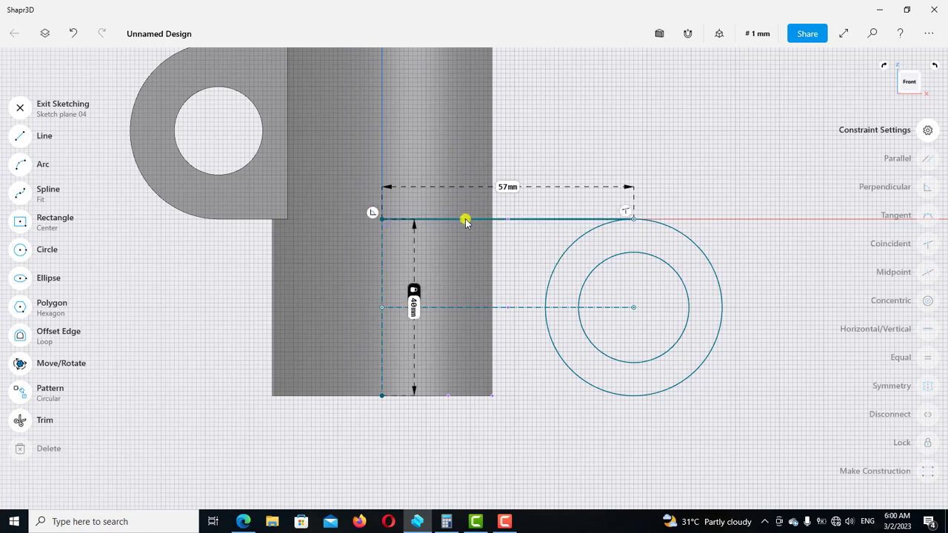
pyautogui.click(22, 108)
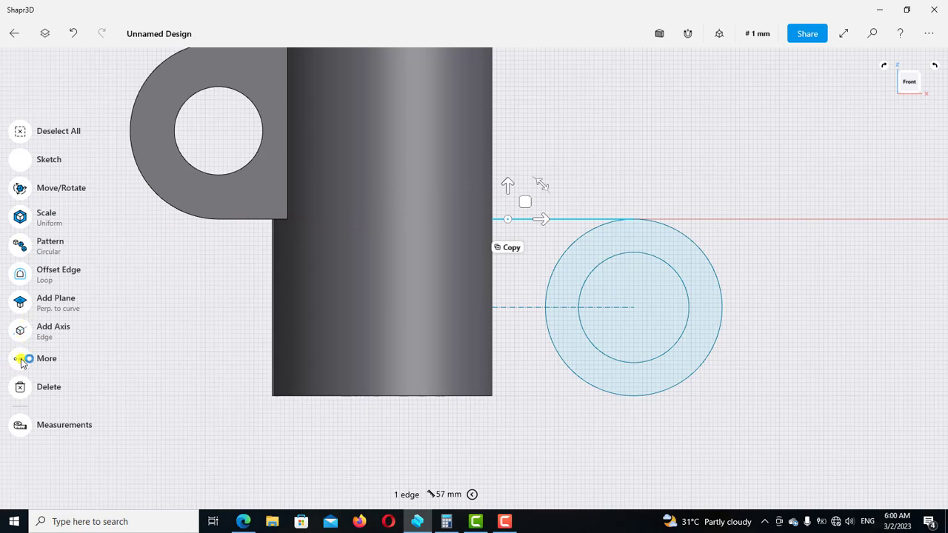
# - Mirror the top horizontal edge across the dashed centre line to add a matching bottom line
pyautogui.press('Escape')
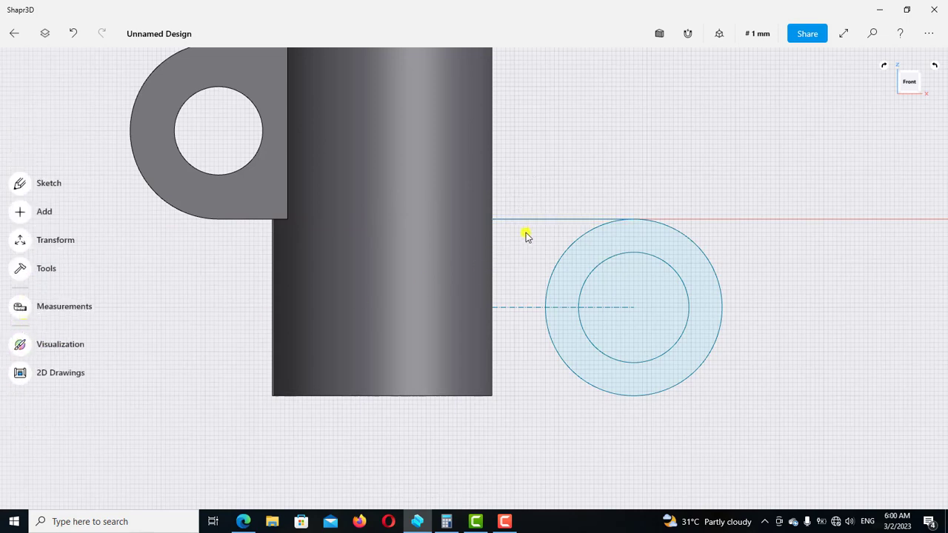
pyautogui.click(480, 229)
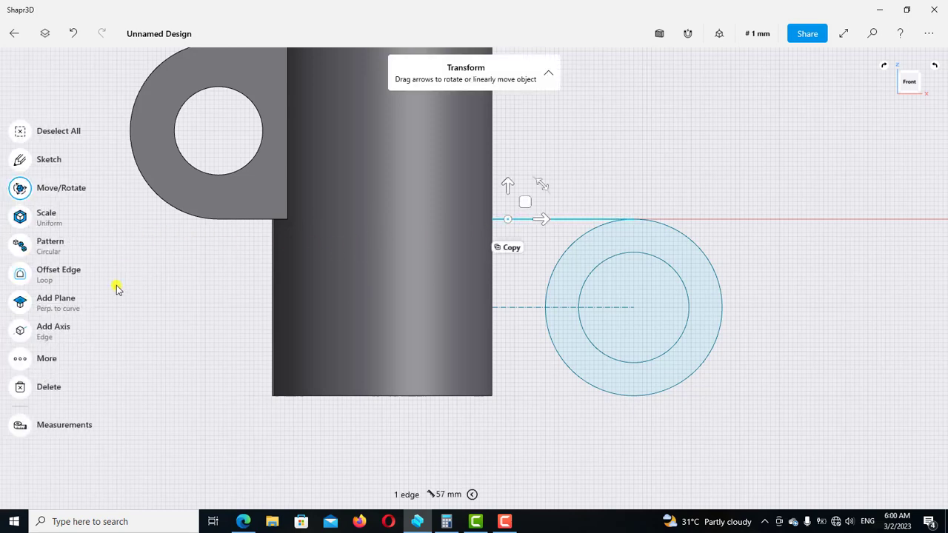
pyautogui.click(44, 361)
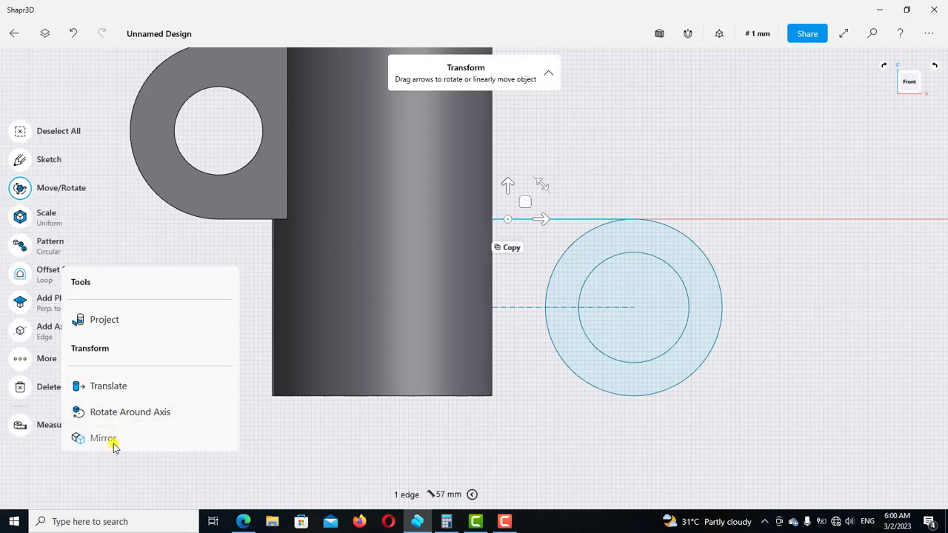
pyautogui.click(114, 445)
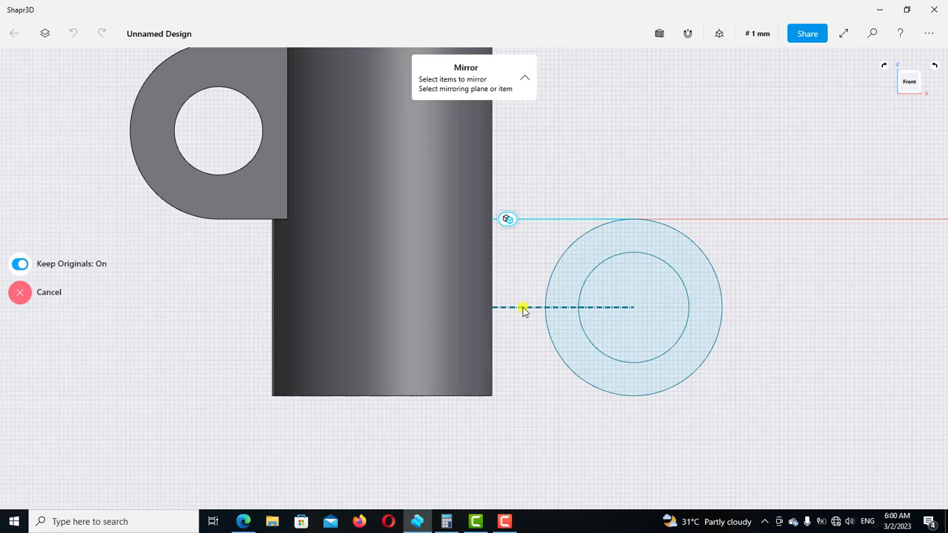
pyautogui.click(523, 308)
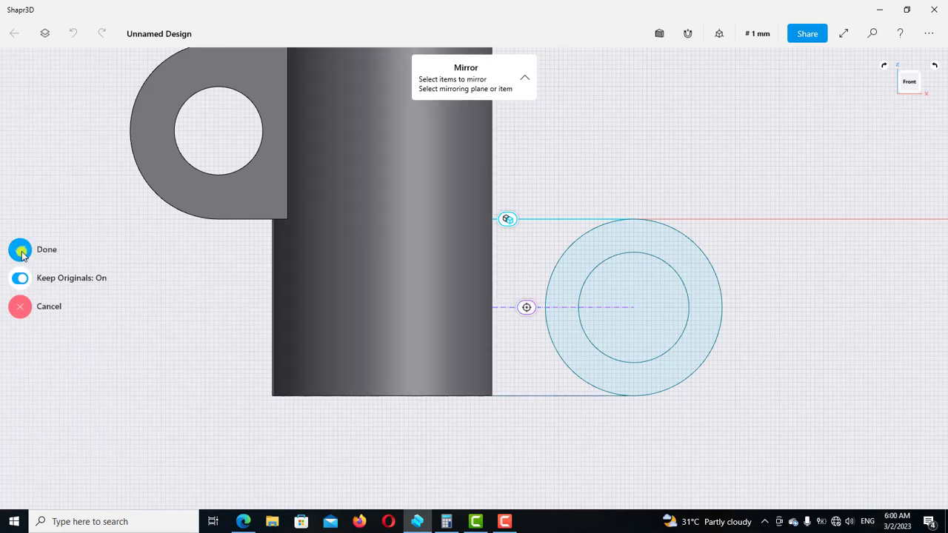
pyautogui.click(20, 251)
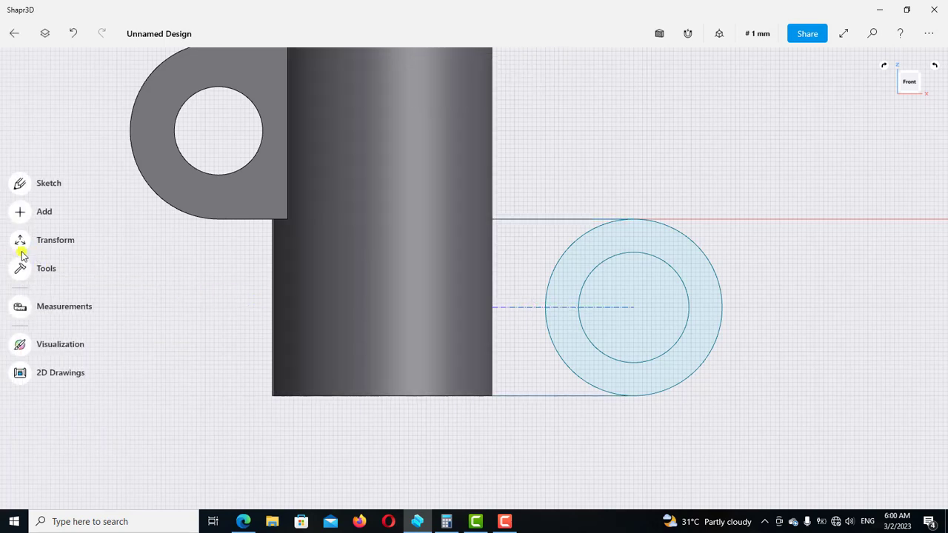
# - Draw a 40 mm vertical line joining the bottom and top lines along the tube's outer edge
pyautogui.click(20, 184)
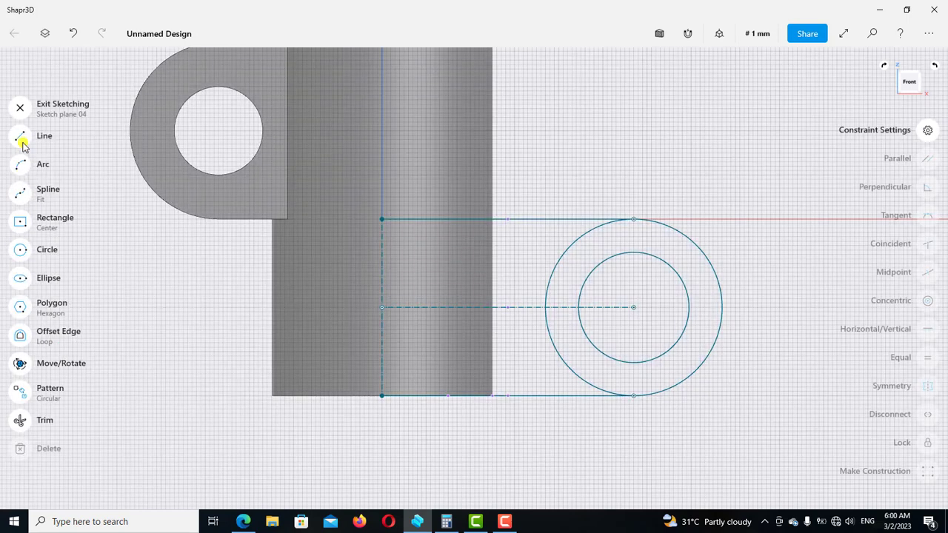
pyautogui.click(22, 137)
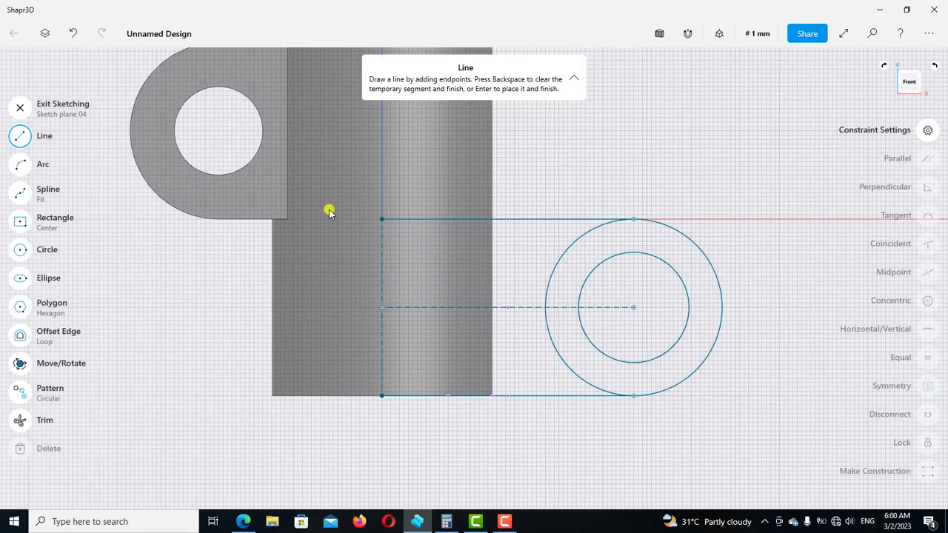
pyautogui.click(492, 395)
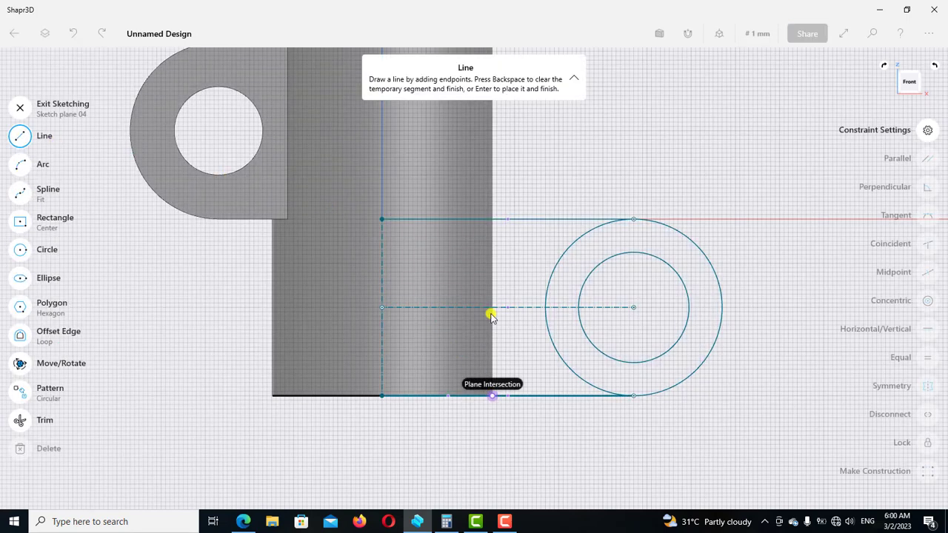
pyautogui.click(492, 220)
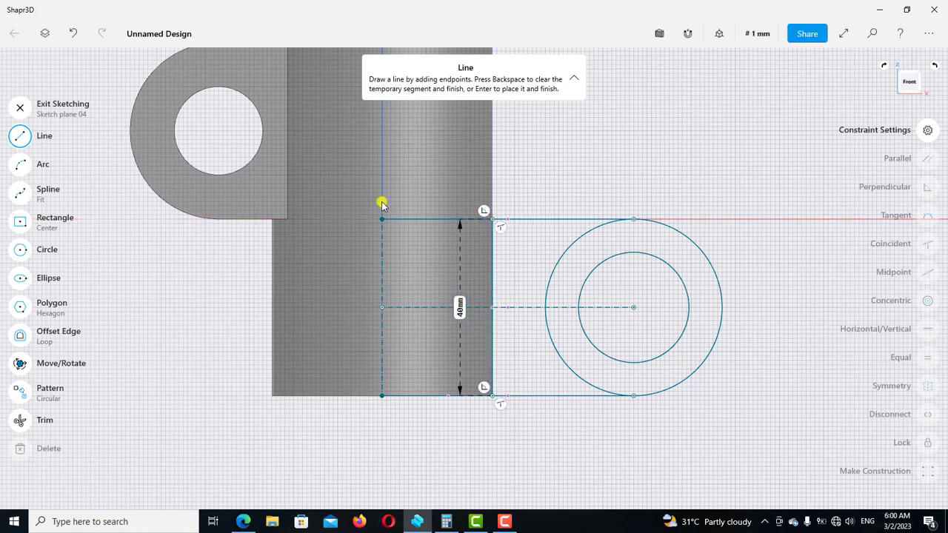
pyautogui.click(25, 141)
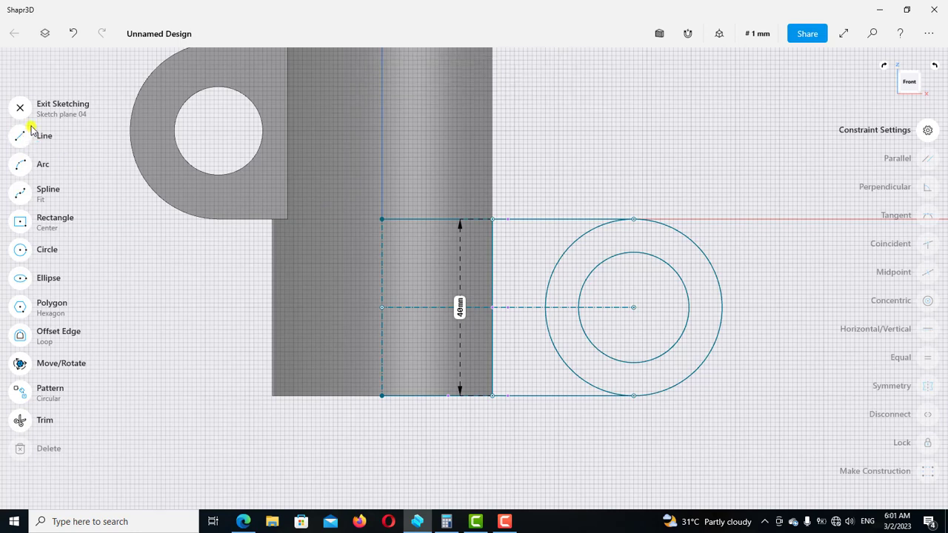
# - Exit the sketch and extrude the ring face 20 mm into a hollow tube
pyautogui.click(31, 111)
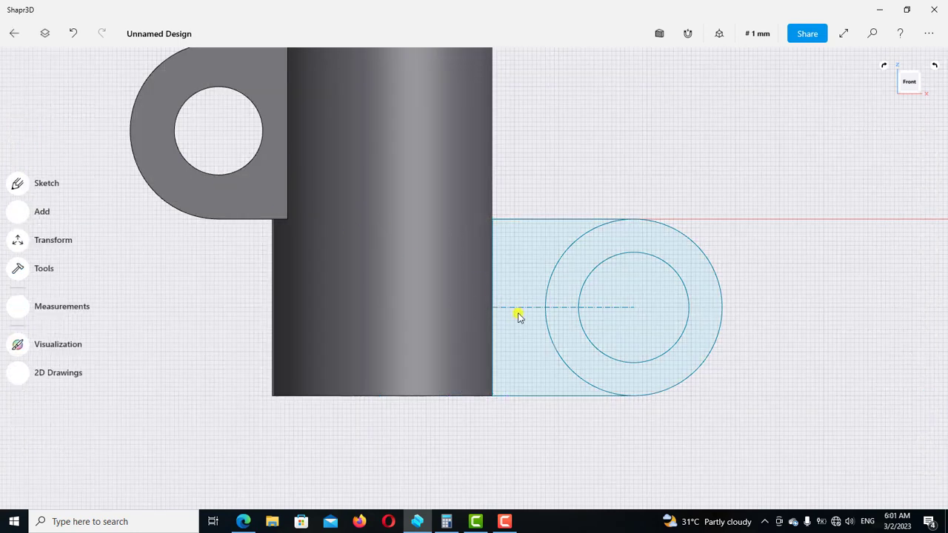
pyautogui.scroll(-2, 467, 226)
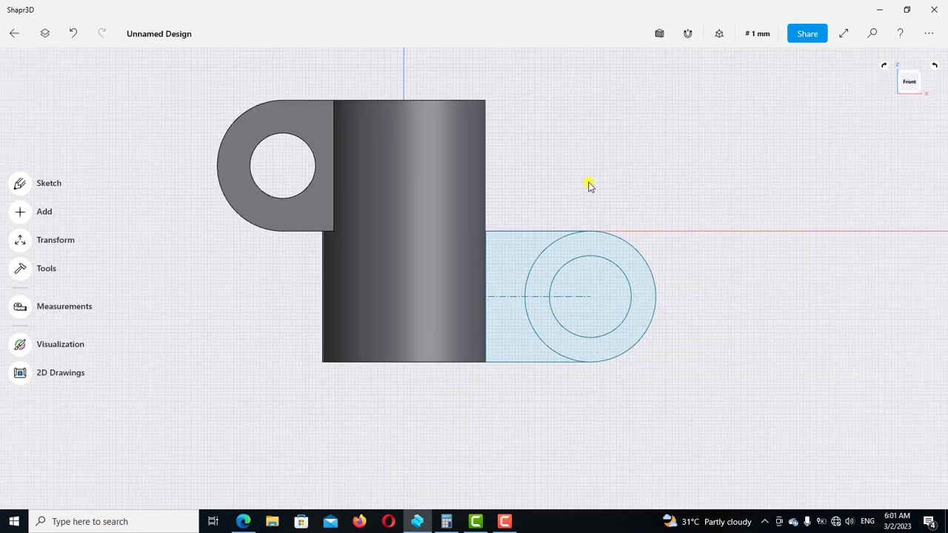
pyautogui.moveTo(524, 214)
pyautogui.mouseDown(button='right')
pyautogui.moveTo(510, 215)
pyautogui.moveTo(543, 220)
pyautogui.moveTo(581, 205)
pyautogui.mouseUp(button='right')
pyautogui.scroll(2, 581, 205)
pyautogui.click(563, 247)
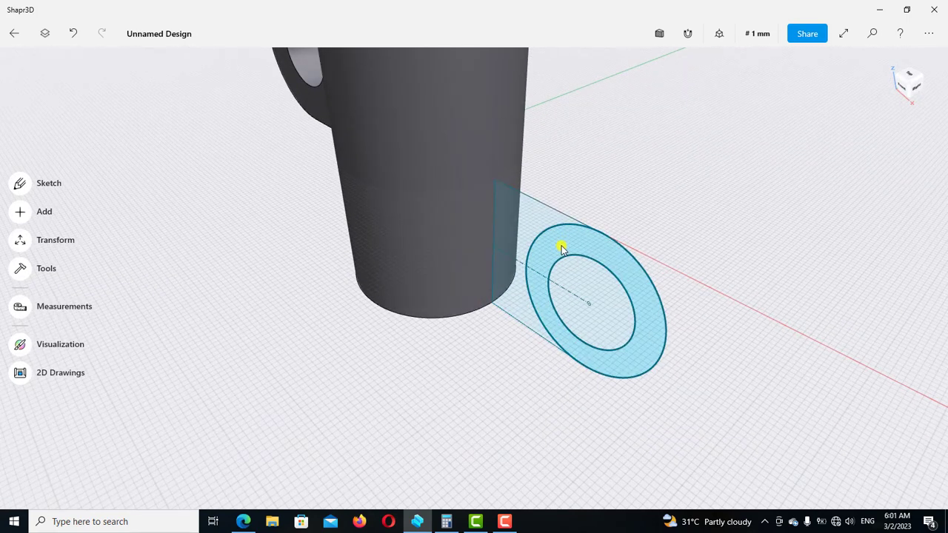
pyautogui.moveTo(554, 249)
pyautogui.mouseDown()
pyautogui.moveTo(497, 281)
pyautogui.moveTo(487, 303)
pyautogui.moveTo(508, 285)
pyautogui.mouseUp()
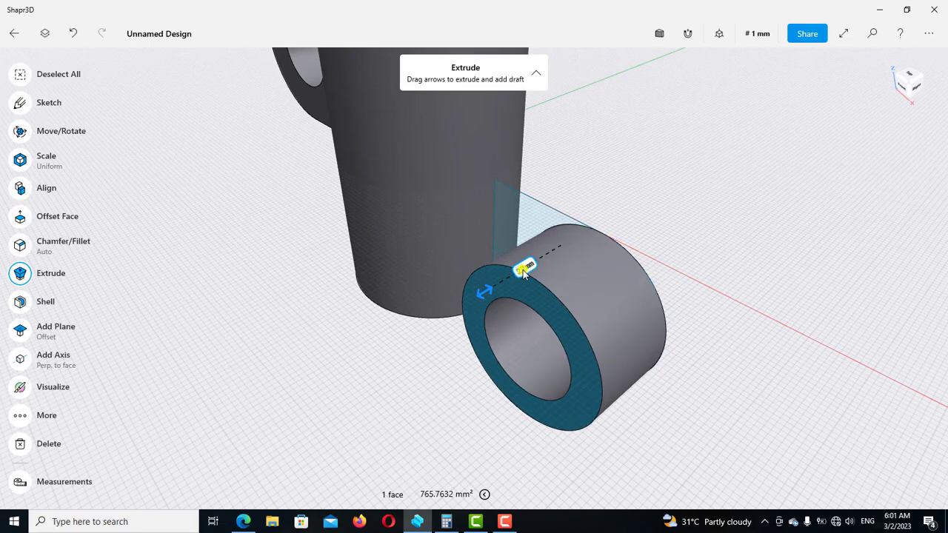
pyautogui.click(520, 272)
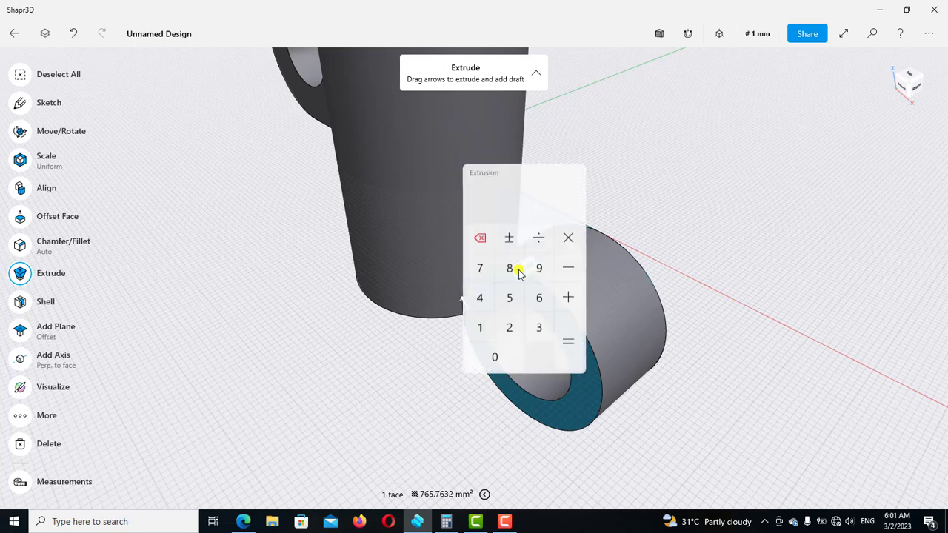
pyautogui.click(508, 326)
pyautogui.click(496, 352)
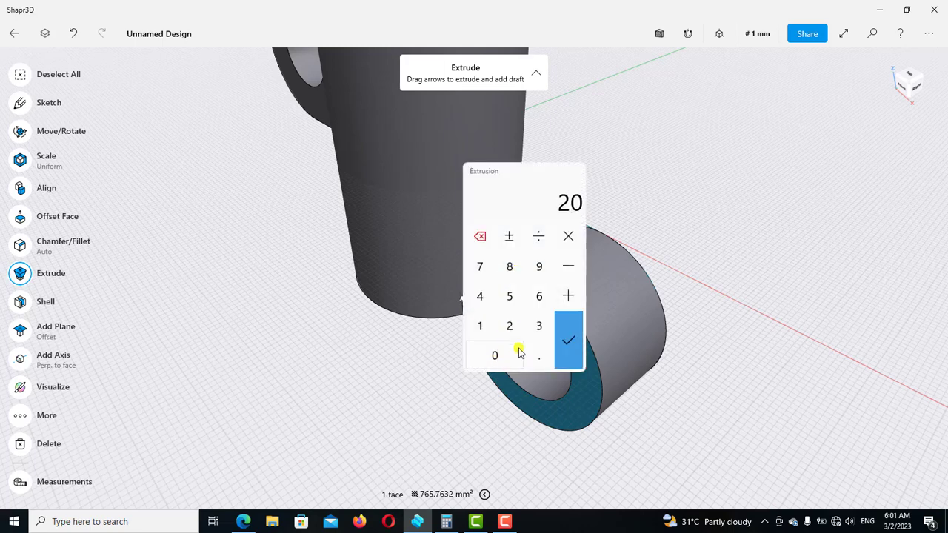
pyautogui.click(564, 342)
# - Offset the tube's end face by 40 mm to lengthen the boss
pyautogui.moveTo(387, 213)
pyautogui.mouseDown(button='right')
pyautogui.moveTo(783, 249)
pyautogui.moveTo(667, 214)
pyautogui.moveTo(656, 254)
pyautogui.moveTo(556, 294)
pyautogui.mouseUp(button='right')
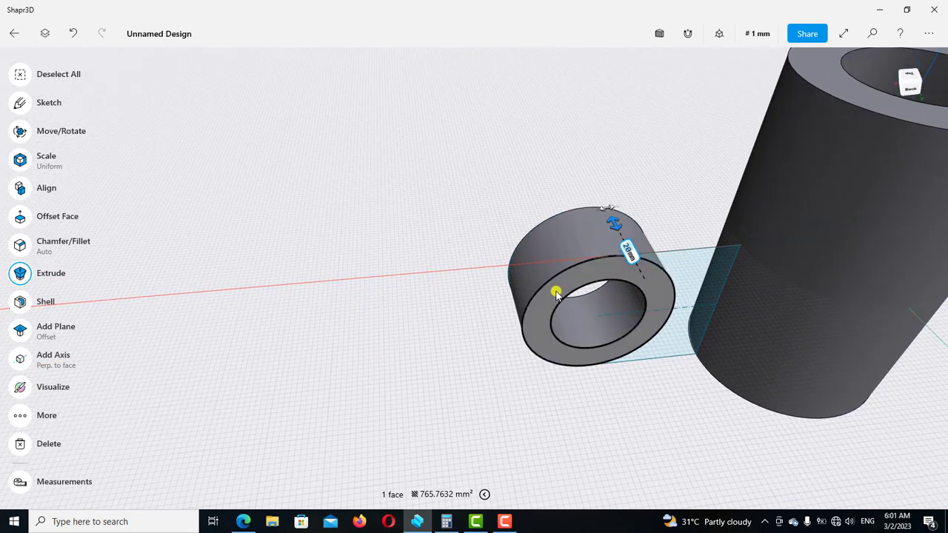
pyautogui.click(556, 291)
pyautogui.moveTo(574, 348); pyautogui.dragTo(569, 340)
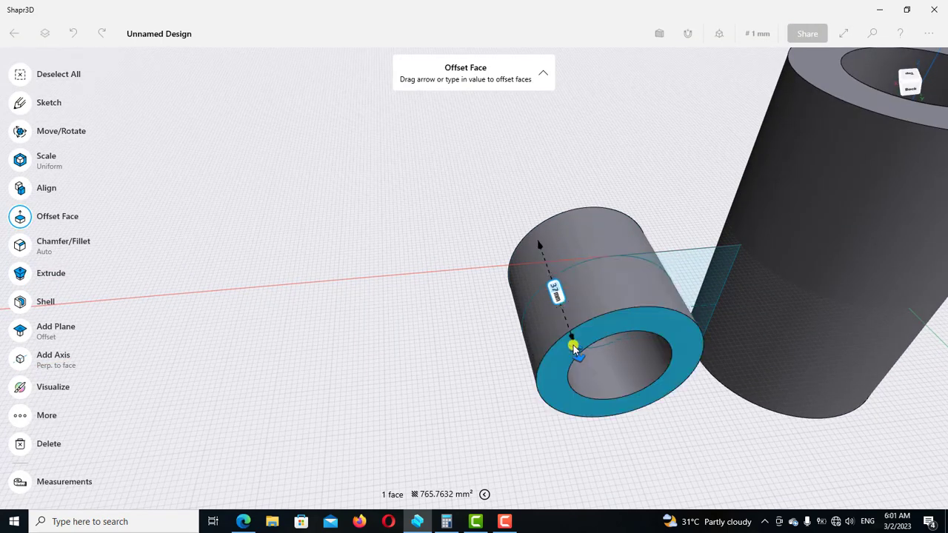
pyautogui.click(556, 291)
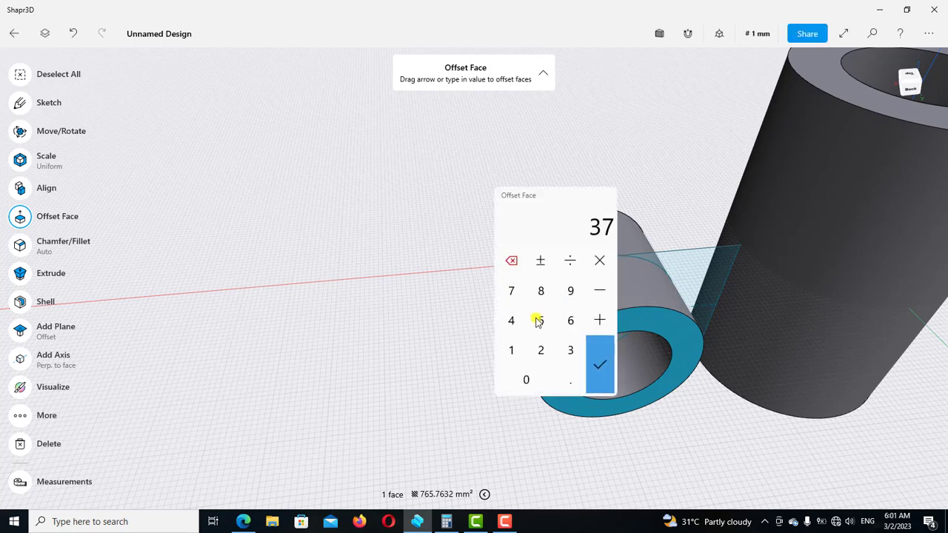
pyautogui.click(510, 320)
pyautogui.click(539, 376)
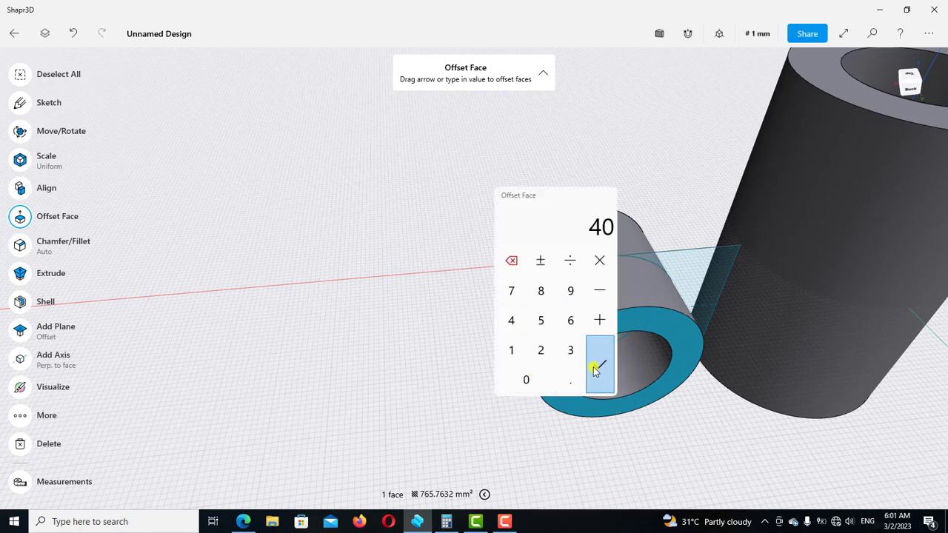
pyautogui.click(596, 363)
pyautogui.press('Escape')
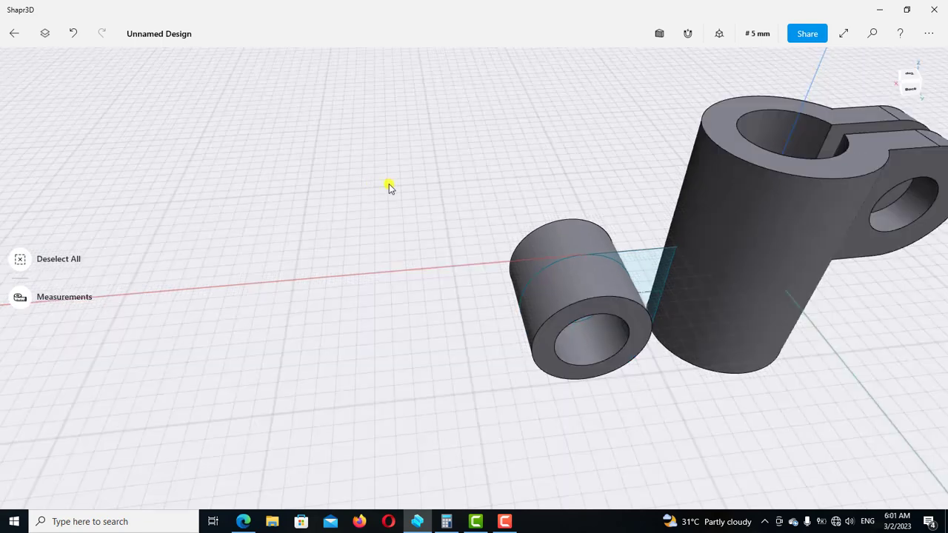
pyautogui.press('Escape')
# - Hide Body 03 in the Items panel and zoom in on the Body 02 tube
pyautogui.moveTo(389, 184)
pyautogui.mouseDown(button='right')
pyautogui.moveTo(518, 161)
pyautogui.moveTo(389, 141)
pyautogui.mouseUp(button='right')
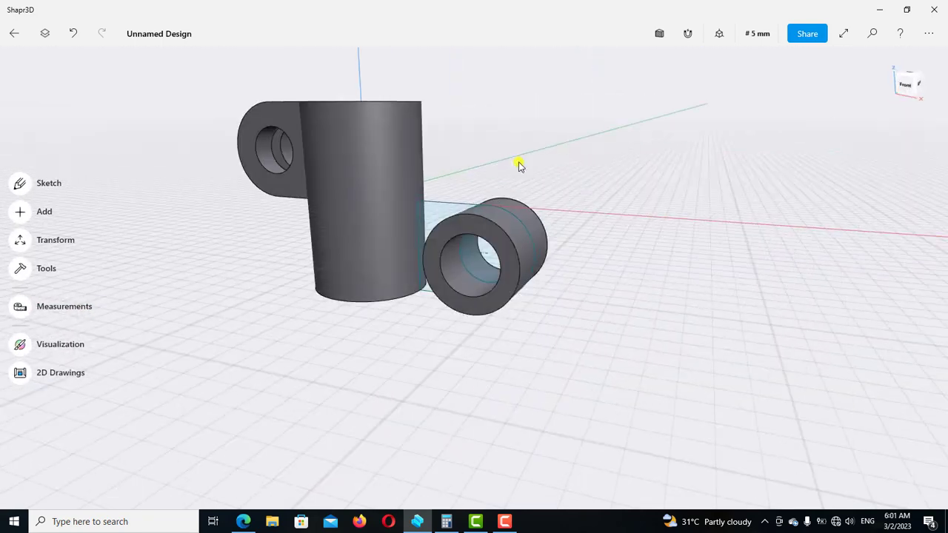
pyautogui.click(45, 34)
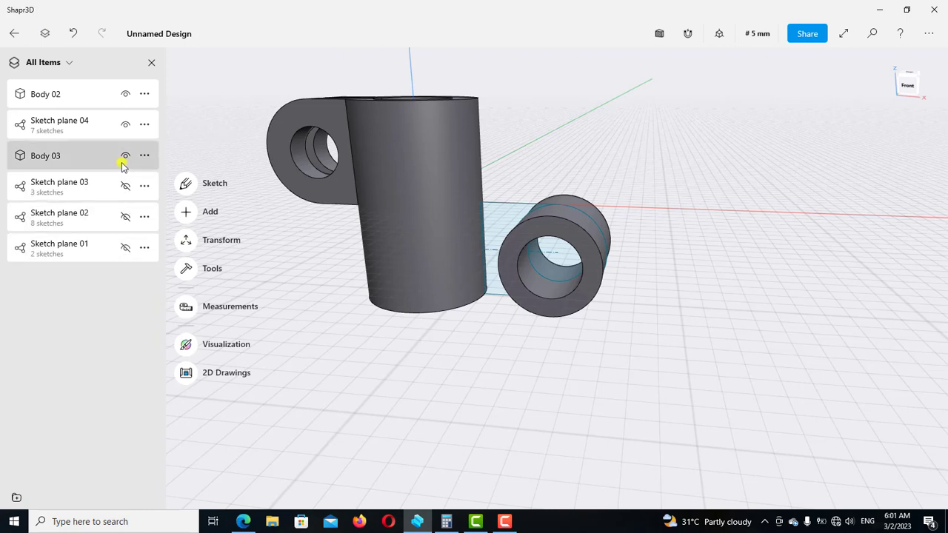
pyautogui.click(125, 156)
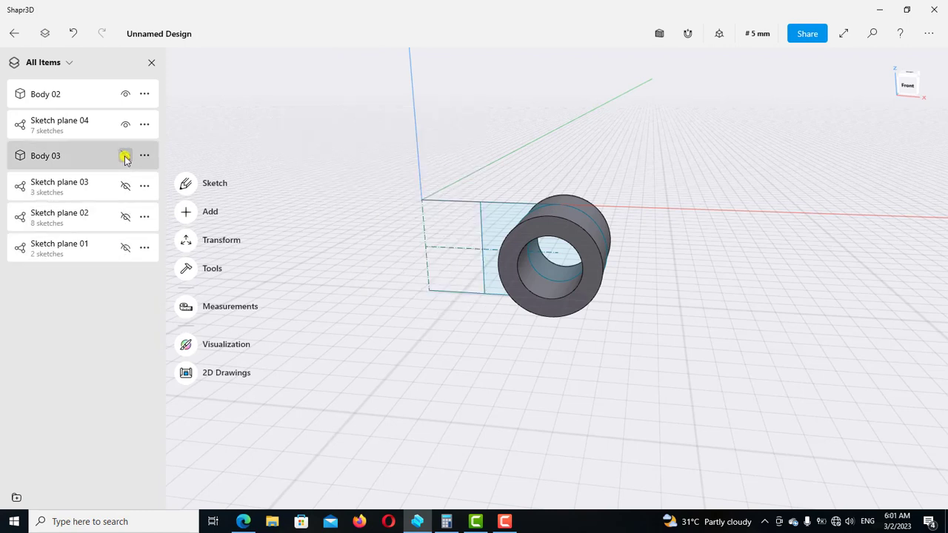
pyautogui.click(125, 156)
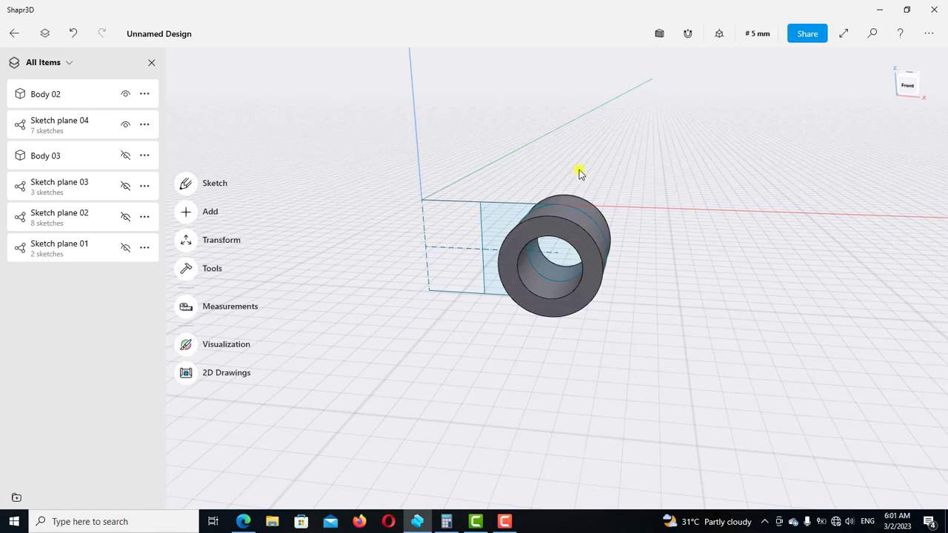
pyautogui.moveTo(579, 173); pyautogui.dragTo(586, 171, button='right')
pyautogui.scroll(3, 543, 267)
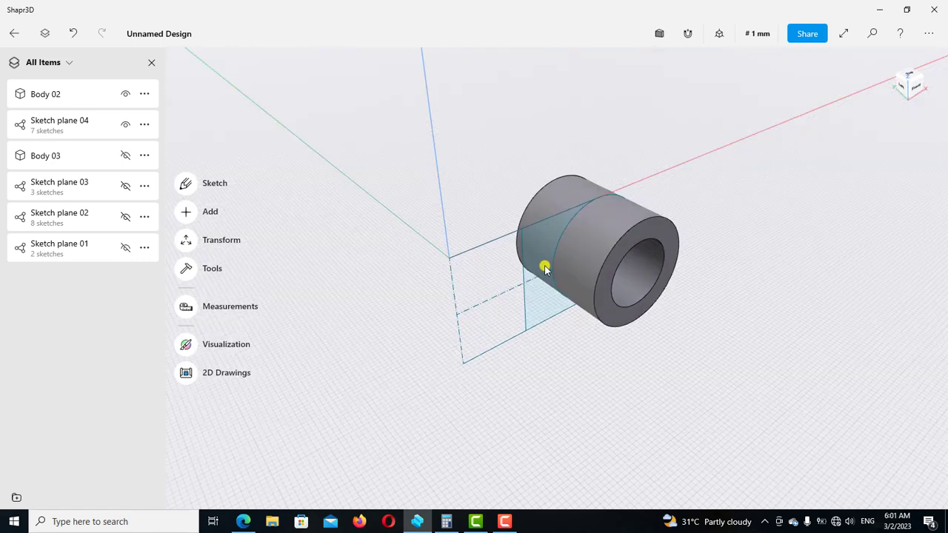
# - Extrude the sketch region beside the boss 10 mm into a new block
pyautogui.click(534, 309)
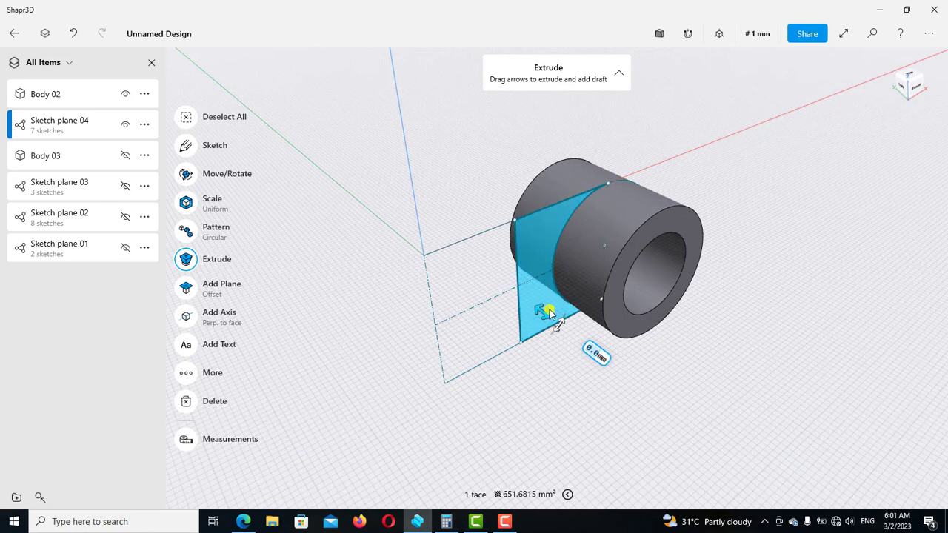
pyautogui.moveTo(576, 326); pyautogui.dragTo(558, 319)
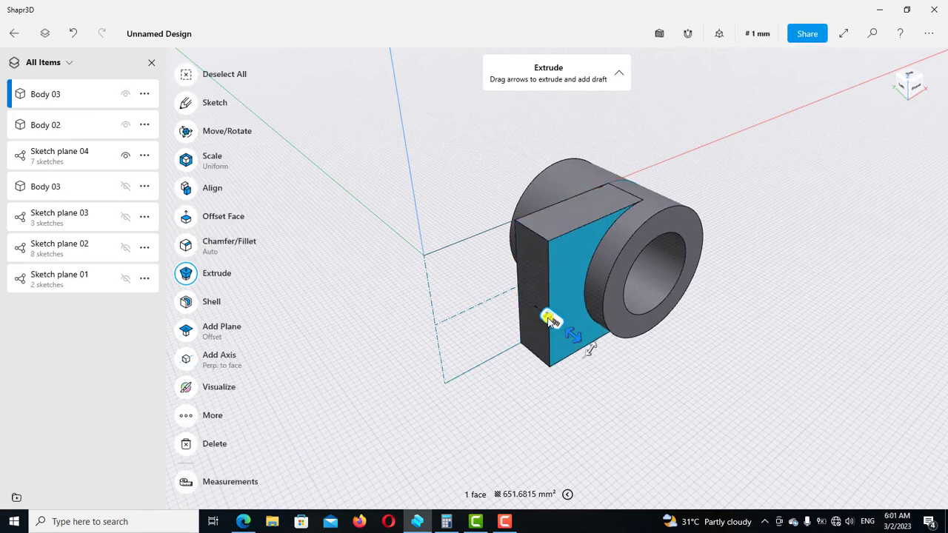
pyautogui.click(548, 320)
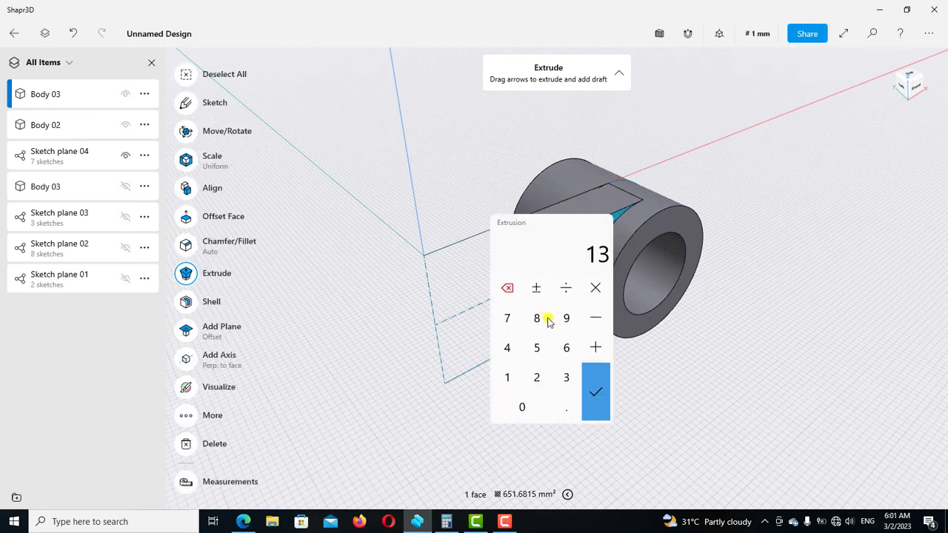
pyautogui.click(509, 379)
pyautogui.click(521, 407)
pyautogui.click(593, 384)
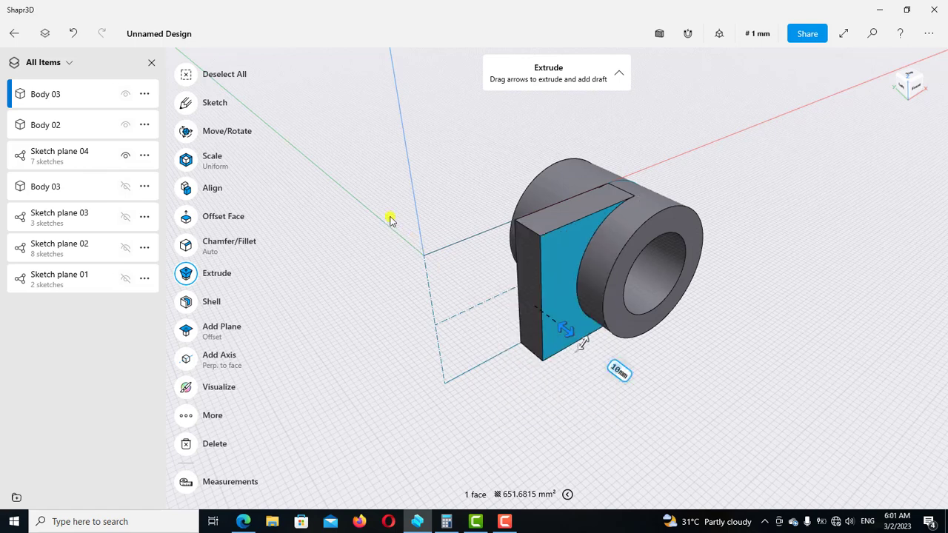
# - Offset the block's opposite side face outward by 20 mm
pyautogui.moveTo(388, 205)
pyautogui.mouseDown(button='right')
pyautogui.moveTo(454, 206)
pyautogui.moveTo(355, 258)
pyautogui.mouseUp(button='right')
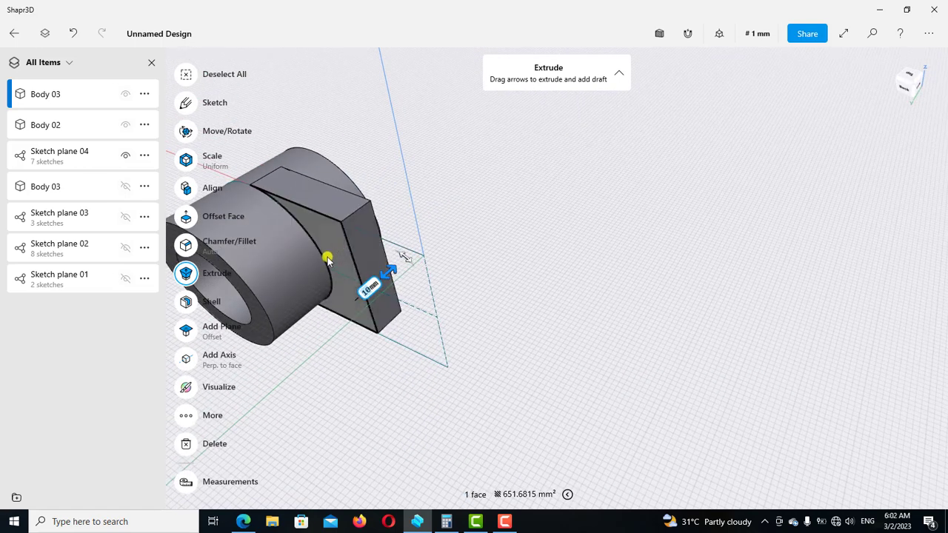
pyautogui.click(327, 259)
pyautogui.moveTo(323, 264); pyautogui.dragTo(306, 285)
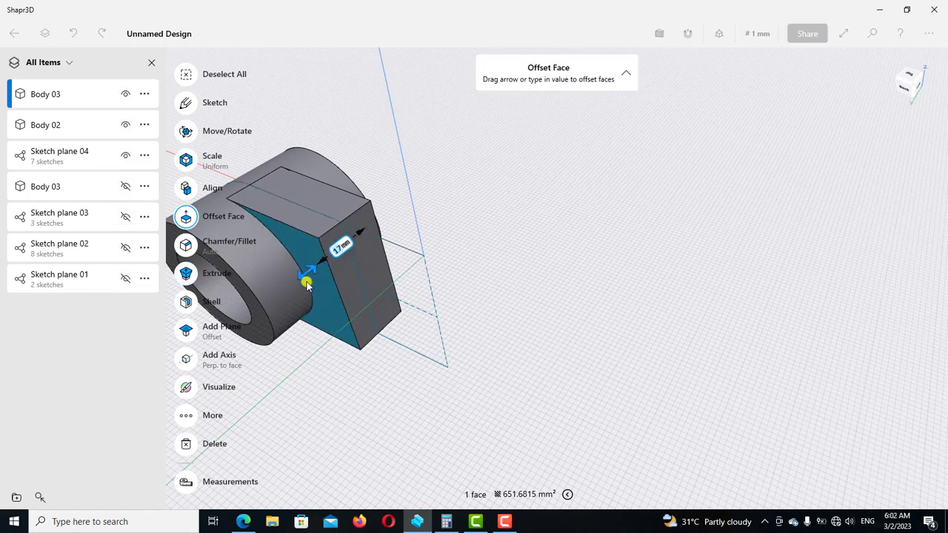
pyautogui.click(337, 250)
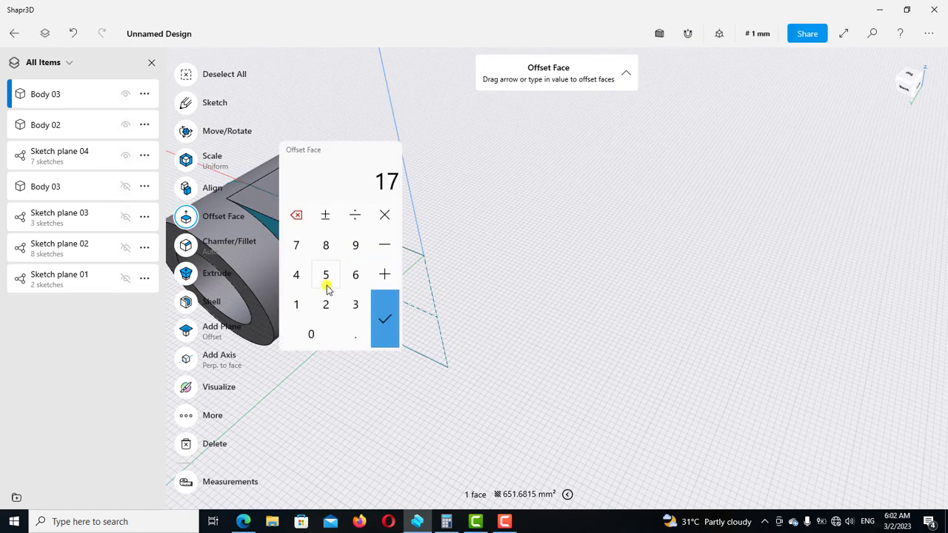
pyautogui.click(331, 306)
pyautogui.click(311, 334)
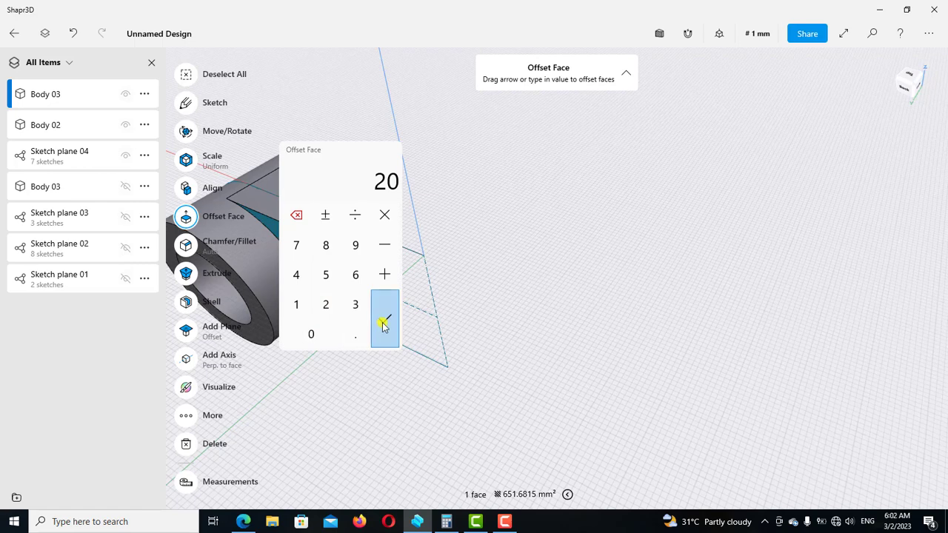
pyautogui.click(381, 321)
pyautogui.click(545, 229)
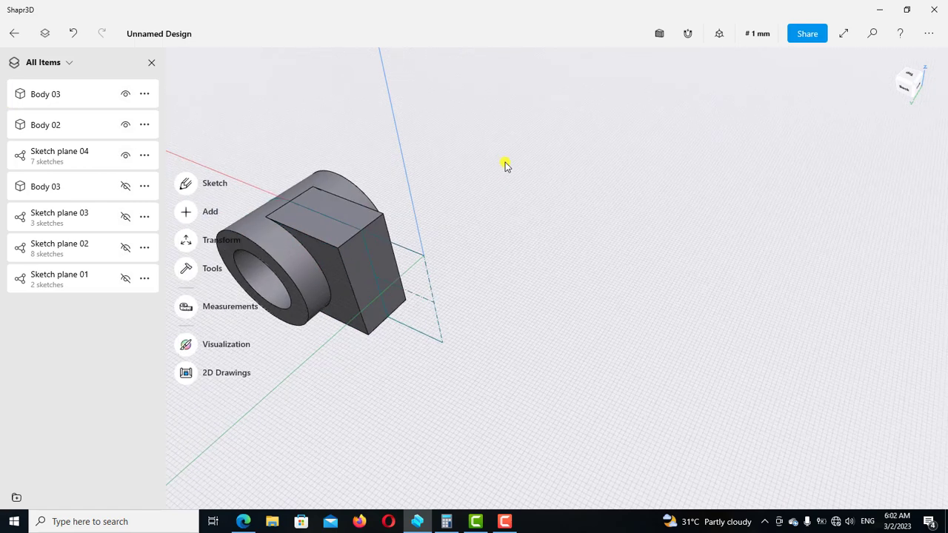
# - Show the main cylinder again and use Replace Face to extend the block's end face onto it
pyautogui.hscroll(-3, 543, 161)
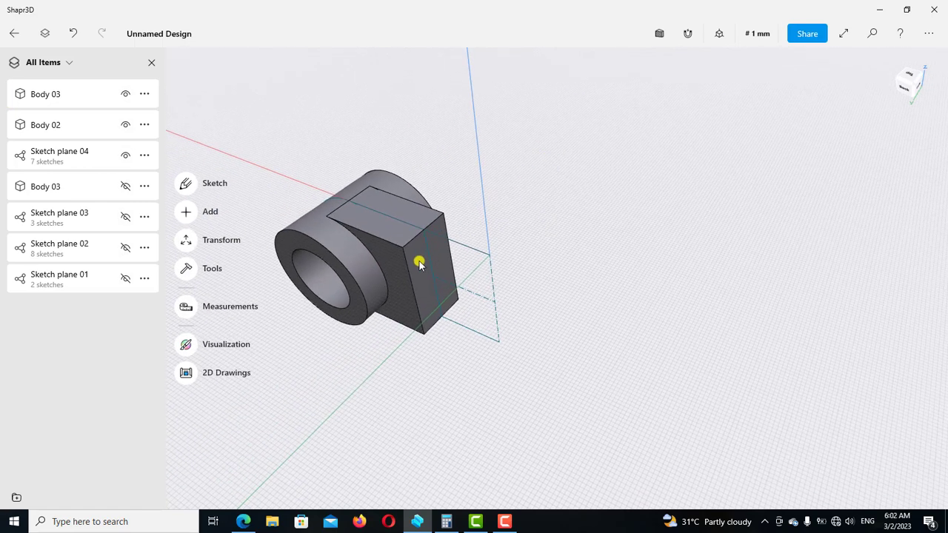
pyautogui.click(126, 186)
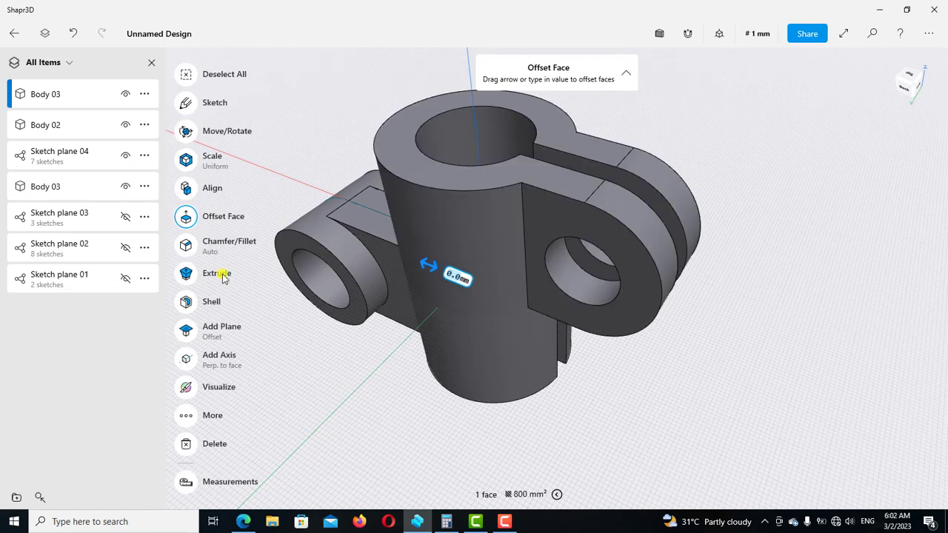
pyautogui.click(186, 416)
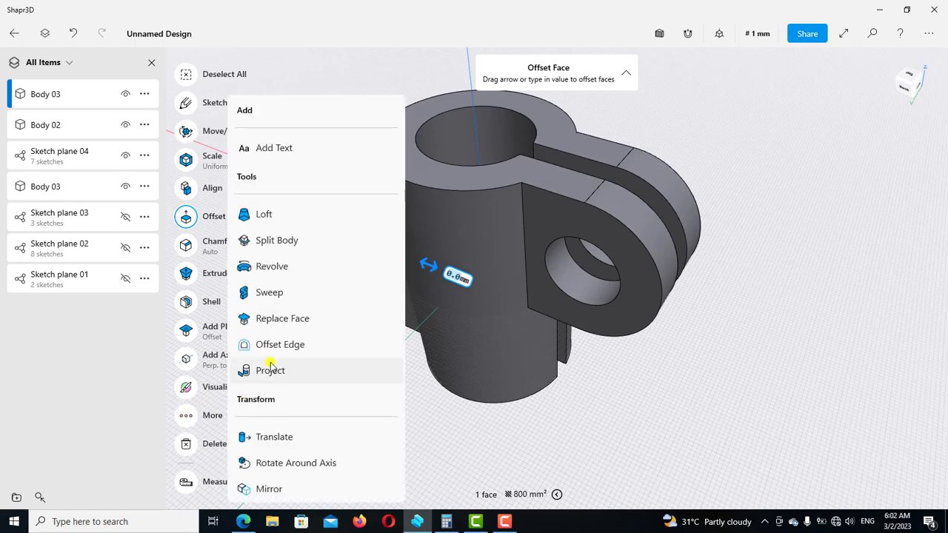
pyautogui.click(274, 326)
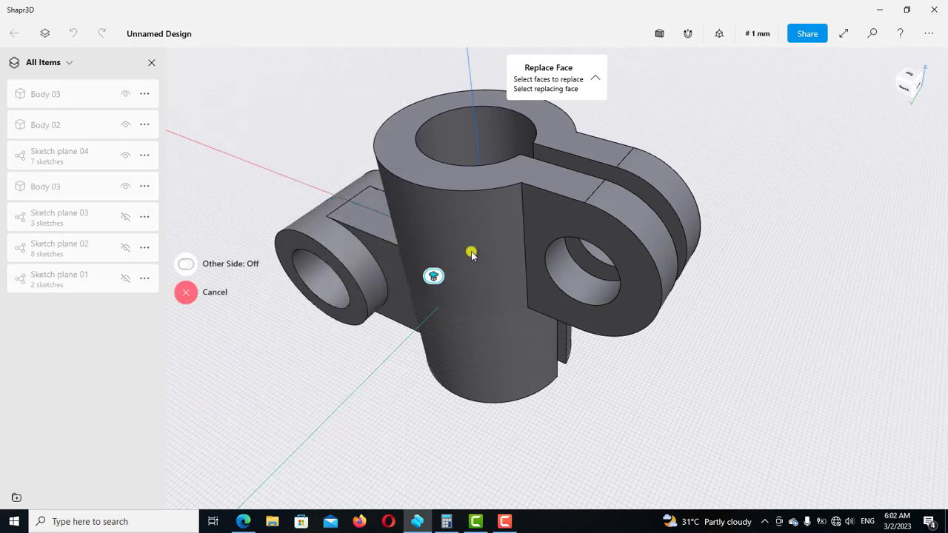
pyautogui.click(474, 254)
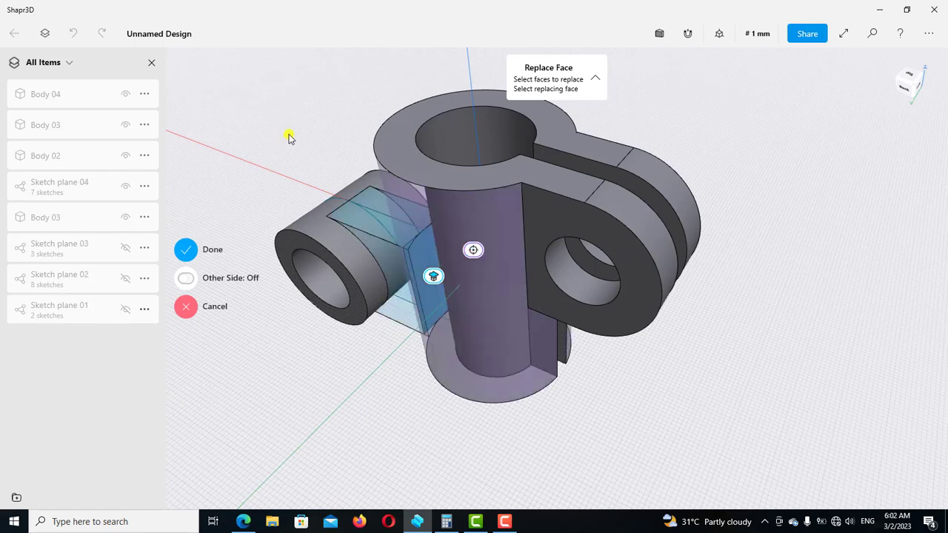
pyautogui.moveTo(358, 131); pyautogui.dragTo(223, 226, button='right')
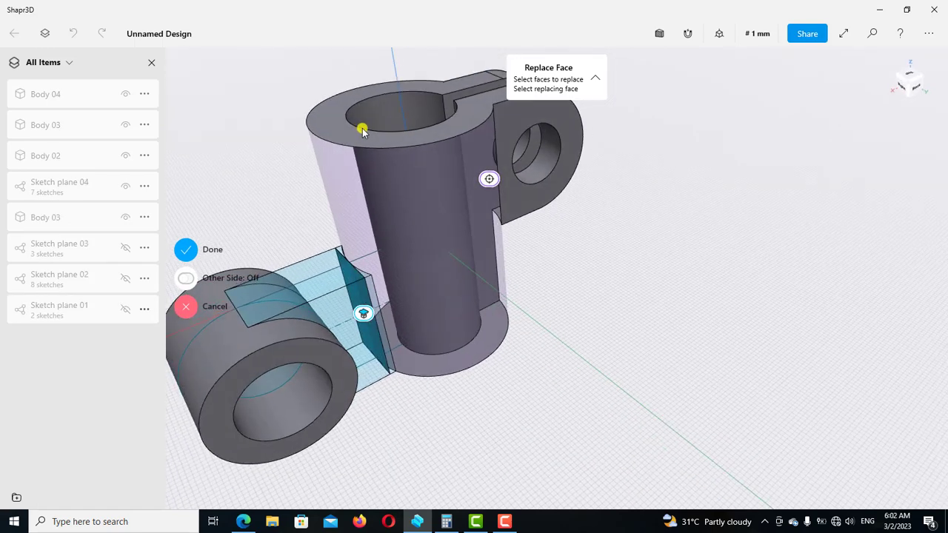
# - Confirm the face replacement and hide Sketch plane 04
pyautogui.click(188, 250)
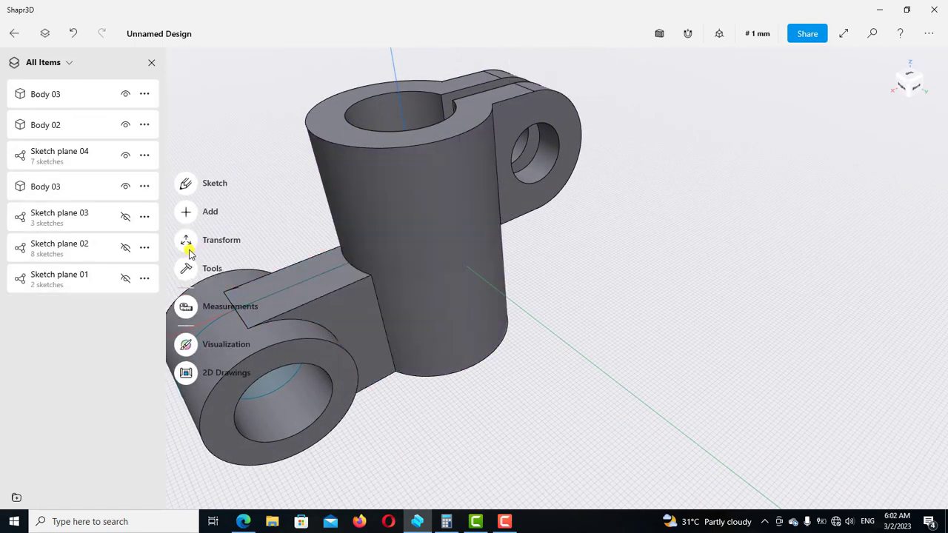
pyautogui.scroll(-3, 533, 201)
pyautogui.scroll(-3, 618, 184)
pyautogui.scroll(-1, 621, 182)
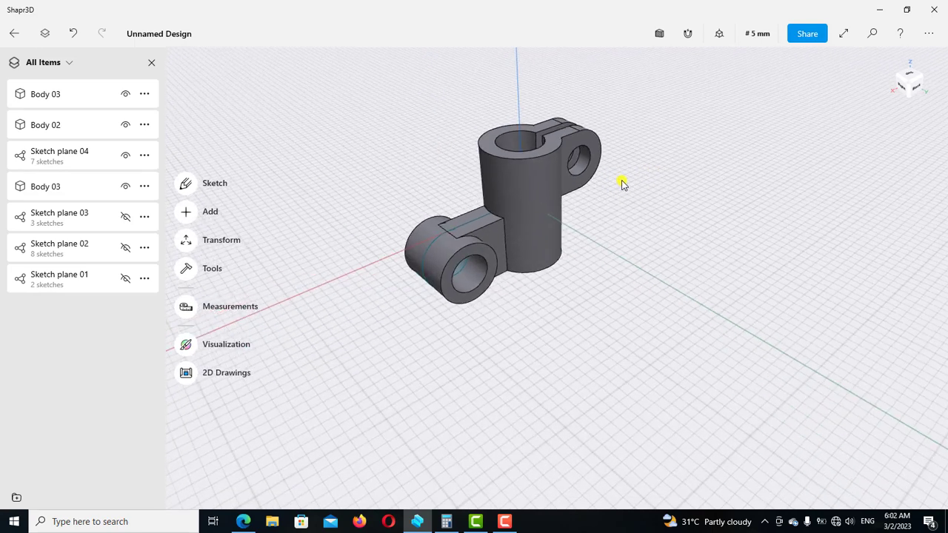
pyautogui.scroll(2, 585, 215)
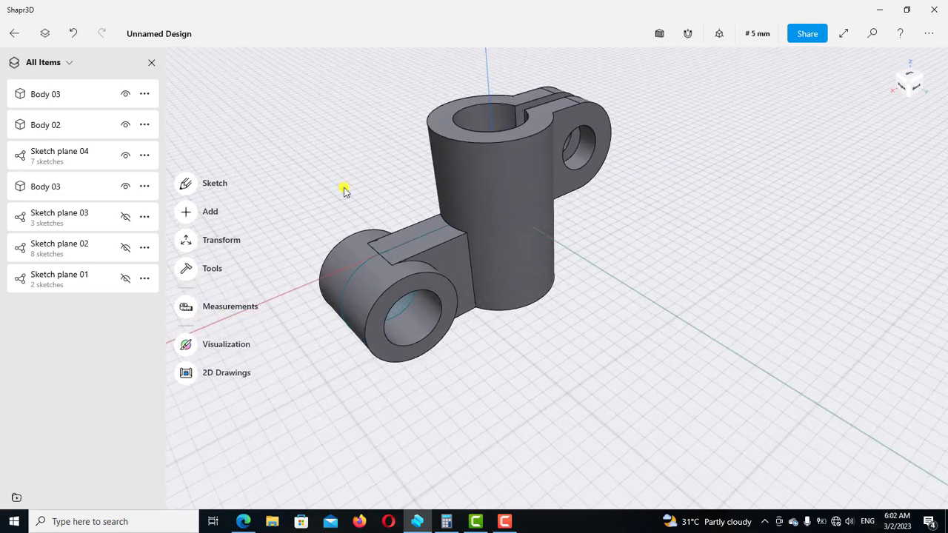
pyautogui.click(125, 158)
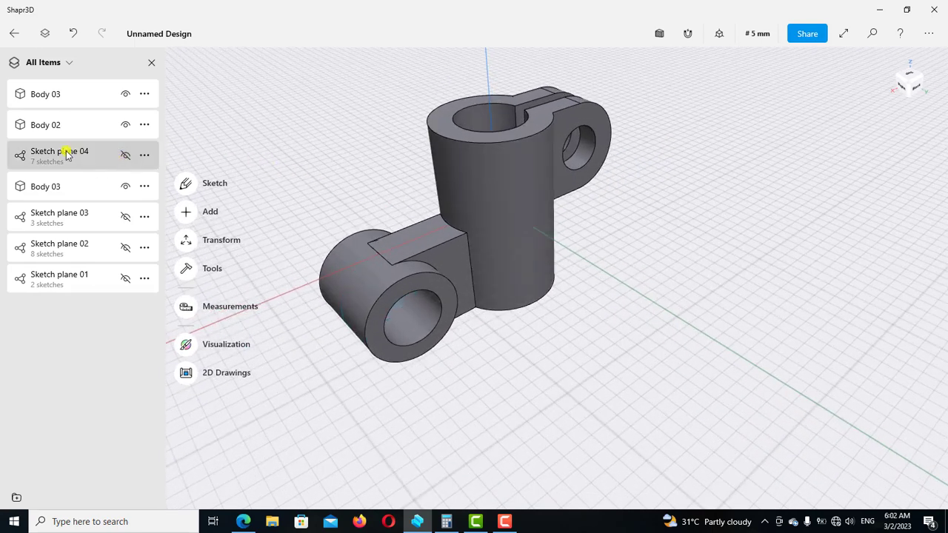
# - Union Body 02 with both Body 03 bodies into a single body
pyautogui.click(56, 125)
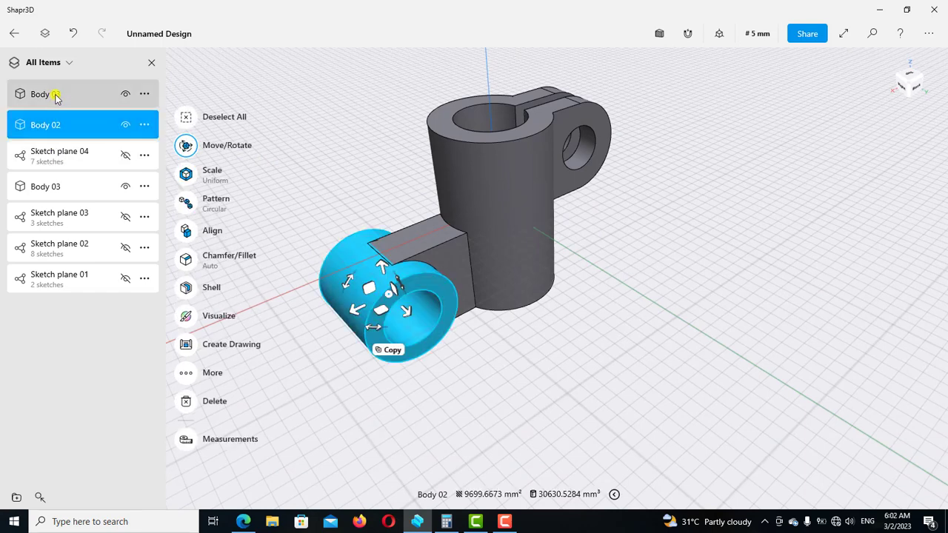
pyautogui.click(56, 96)
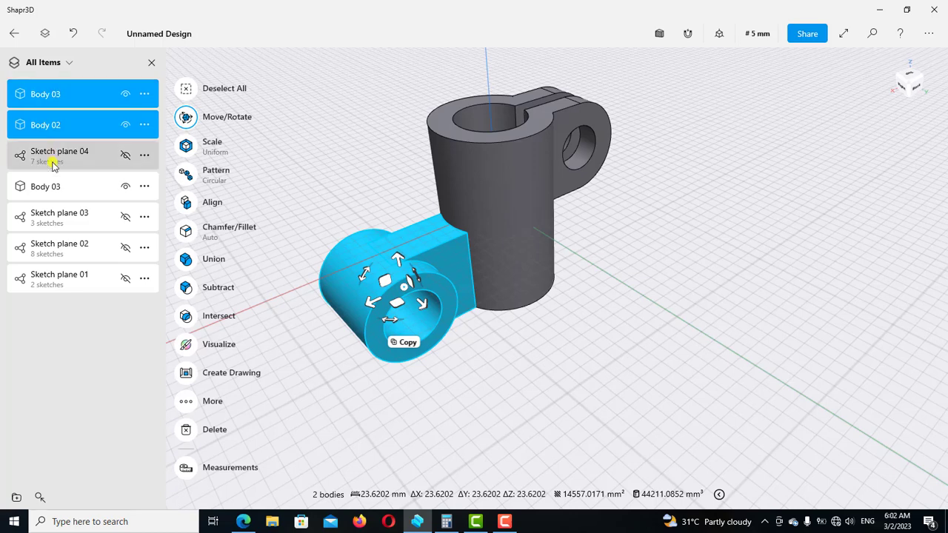
pyautogui.click(49, 188)
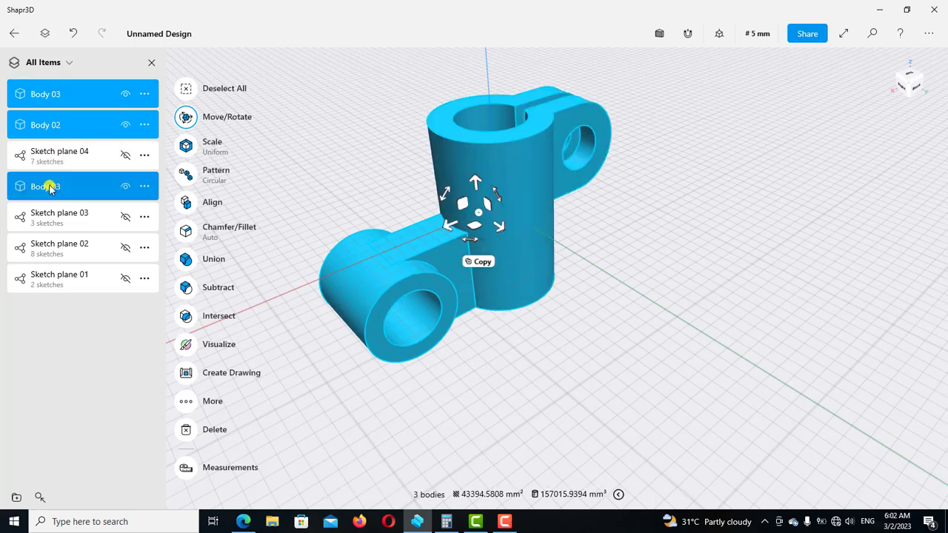
pyautogui.click(187, 260)
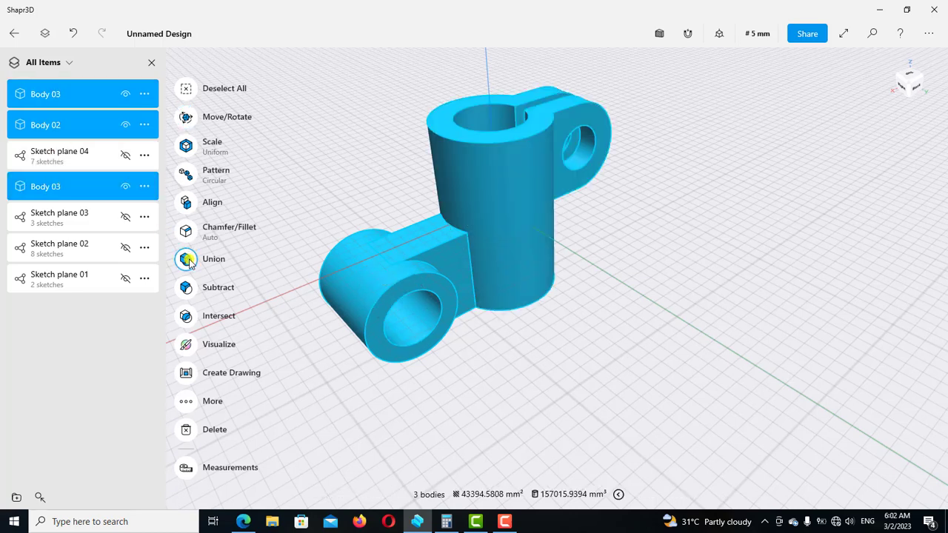
pyautogui.click(187, 260)
pyautogui.click(186, 250)
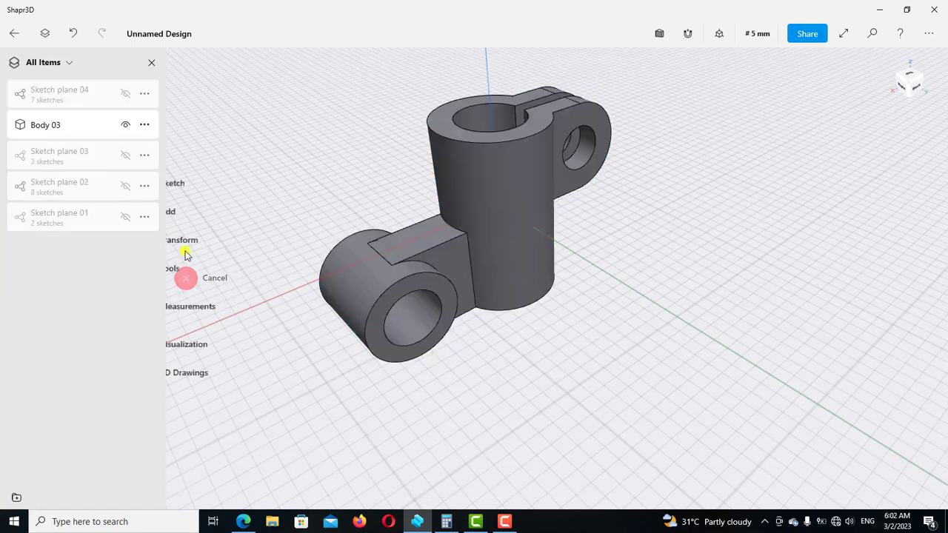
# - In the Right view, add construction plane Plane 01 defined by 3 Points beside the bracket
pyautogui.moveTo(343, 175)
pyautogui.mouseDown(button='right')
pyautogui.moveTo(392, 142)
pyautogui.moveTo(470, 133)
pyautogui.moveTo(478, 146)
pyautogui.mouseUp(button='right')
pyautogui.scroll(3, 487, 145)
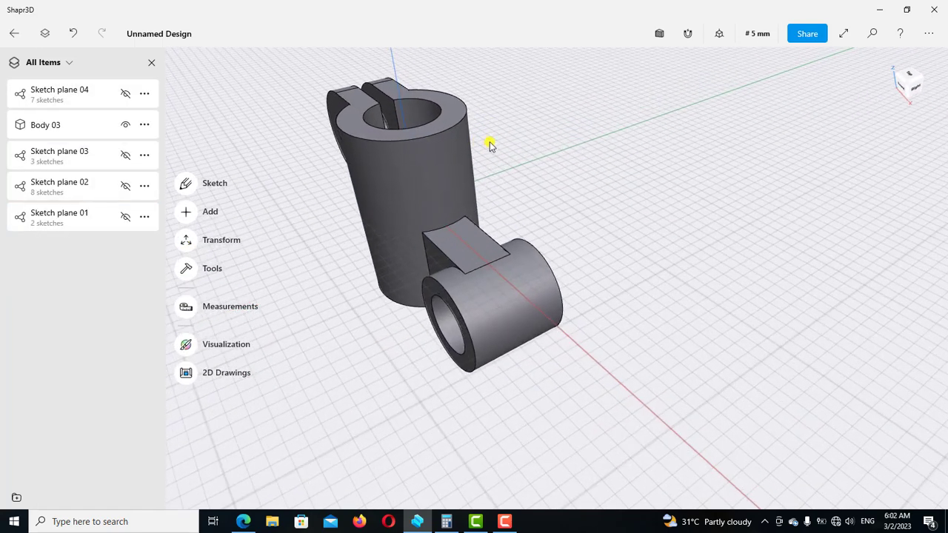
pyautogui.moveTo(556, 167)
pyautogui.mouseDown(button='right')
pyautogui.moveTo(568, 156)
pyautogui.moveTo(565, 171)
pyautogui.mouseUp(button='right')
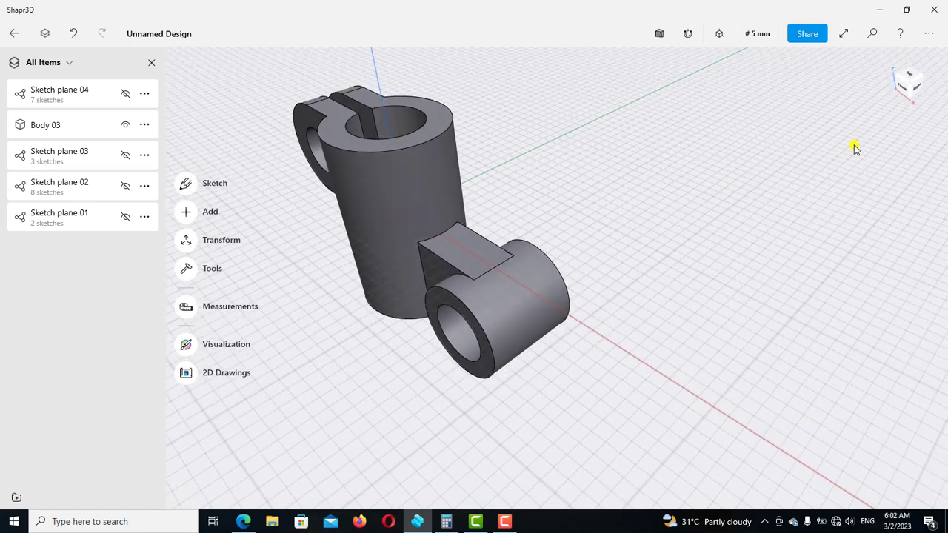
pyautogui.press('3')
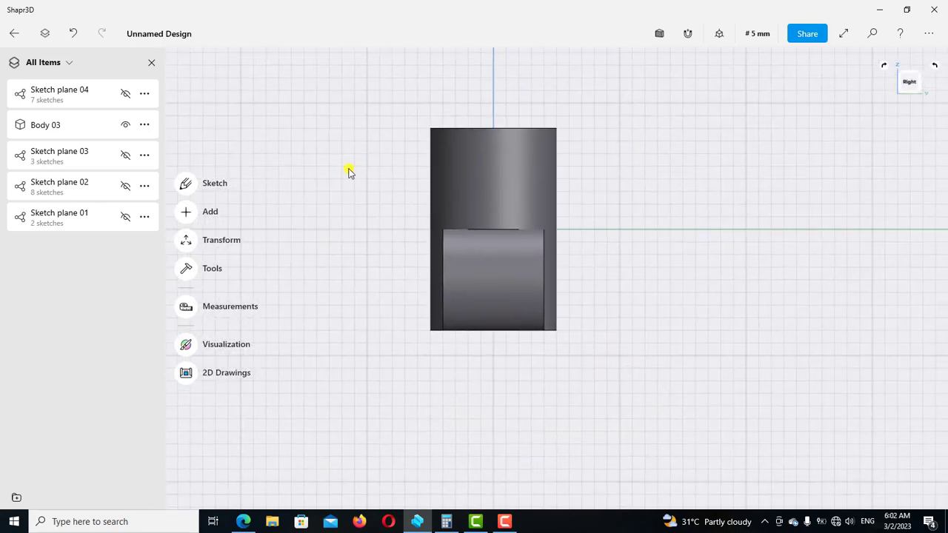
pyautogui.click(186, 212)
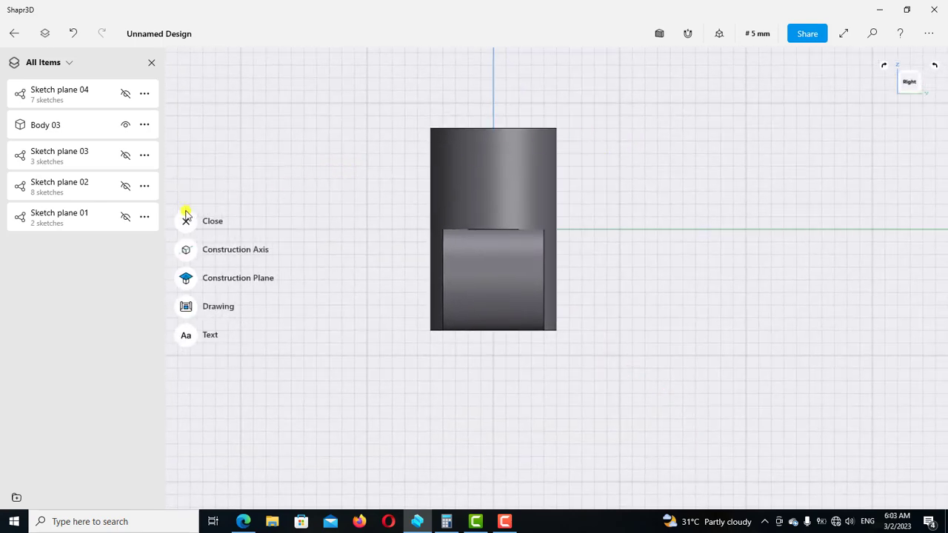
pyautogui.click(186, 279)
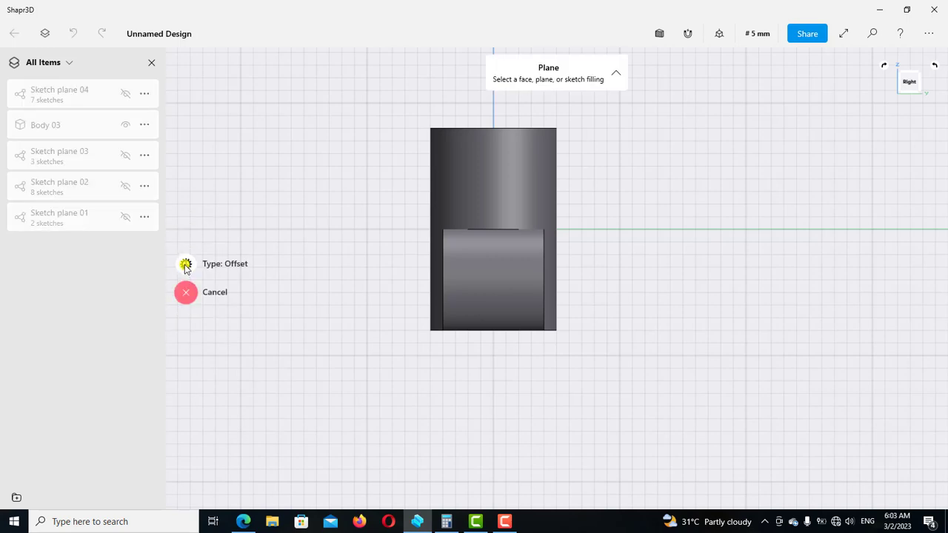
pyautogui.click(186, 266)
pyautogui.click(302, 345)
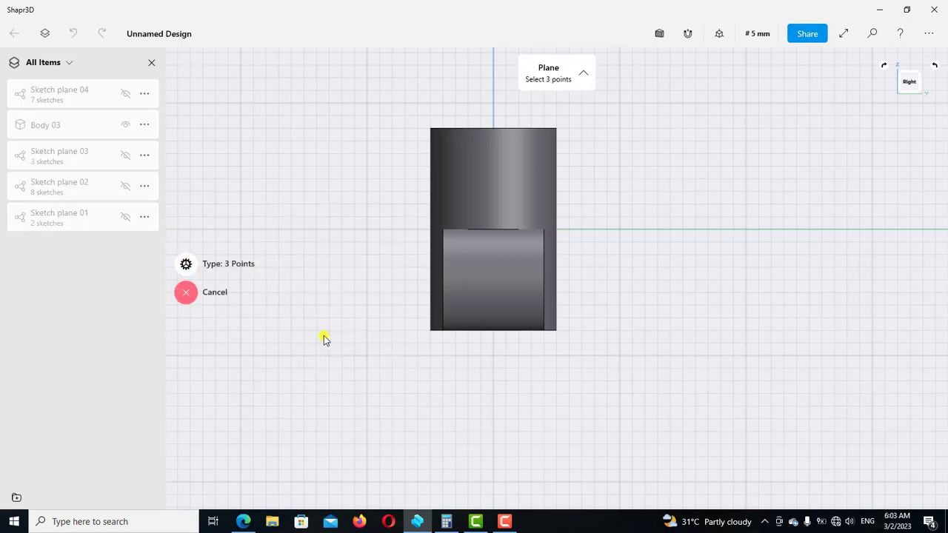
pyautogui.click(366, 306)
pyautogui.click(684, 116)
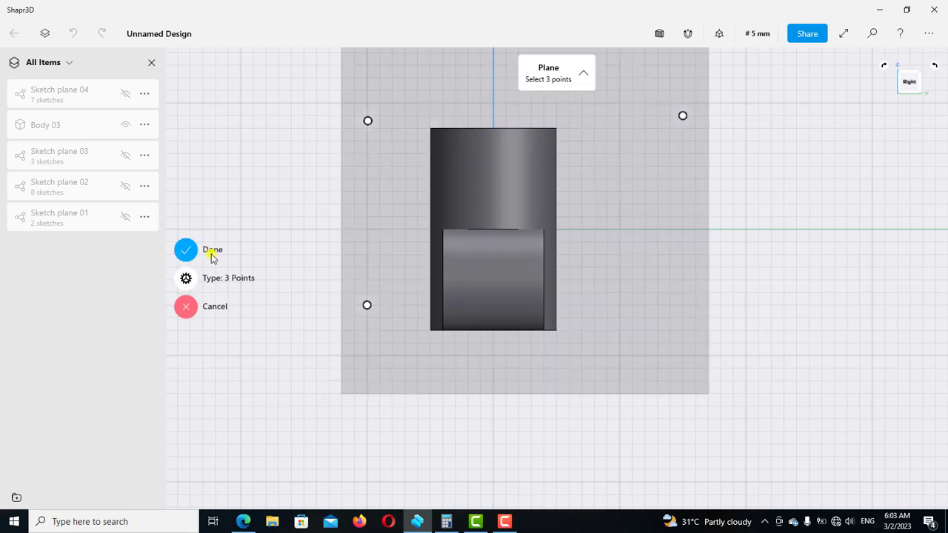
pyautogui.click(186, 252)
pyautogui.scroll(-3, 338, 161)
# - Translate Plane 01 by 45 mm with Move/Rotate so it cuts through the cylinder
pyautogui.scroll(-2, 338, 140)
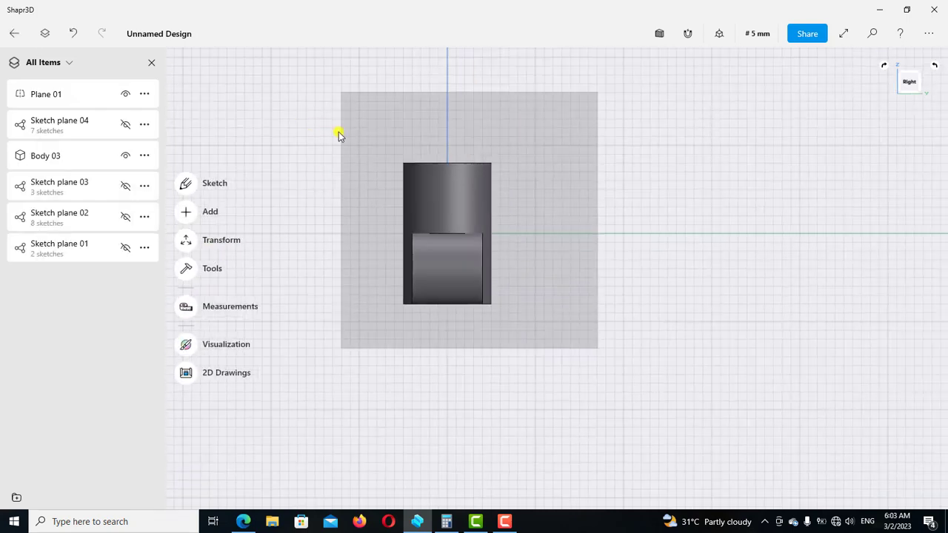
pyautogui.moveTo(338, 131)
pyautogui.mouseDown(button='right')
pyautogui.moveTo(397, 170)
pyautogui.moveTo(419, 169)
pyautogui.mouseUp(button='right')
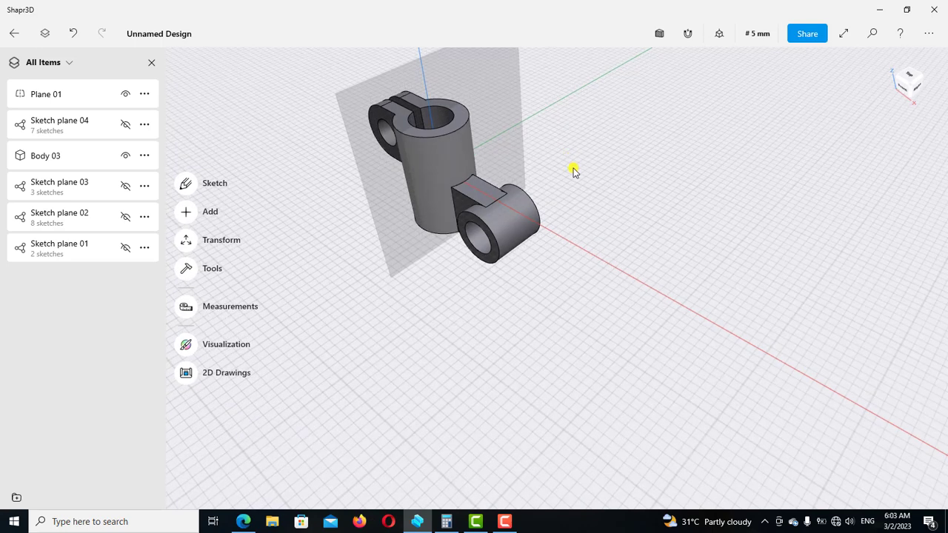
pyautogui.scroll(2, 474, 174)
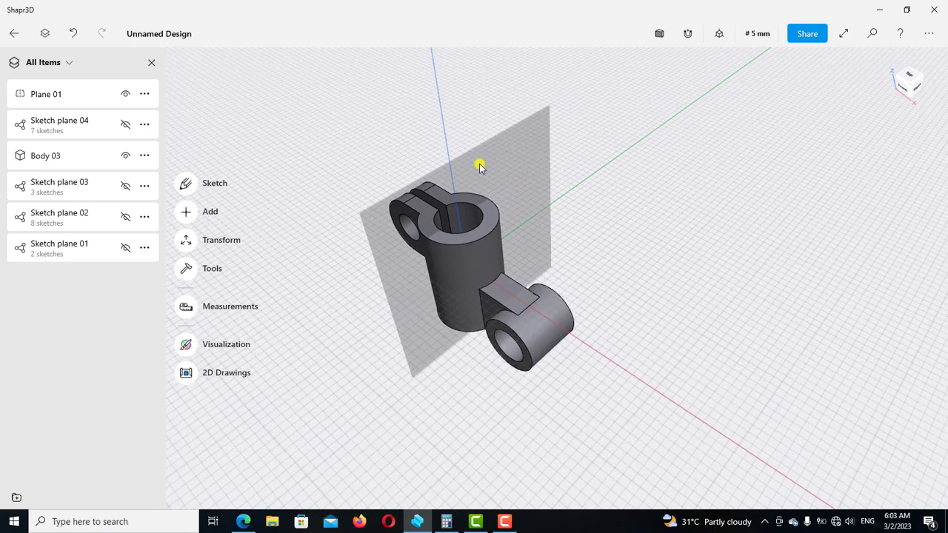
pyautogui.click(494, 170)
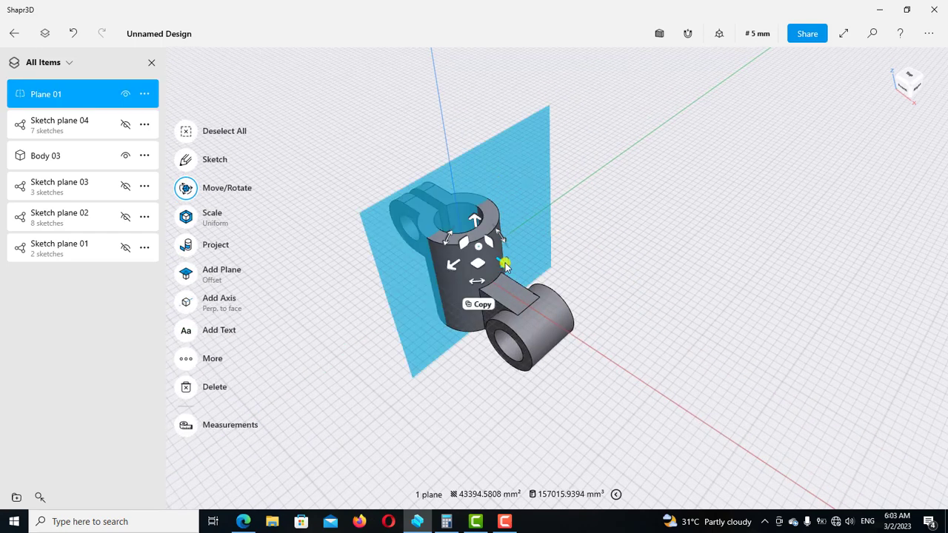
pyautogui.moveTo(506, 268); pyautogui.dragTo(614, 337)
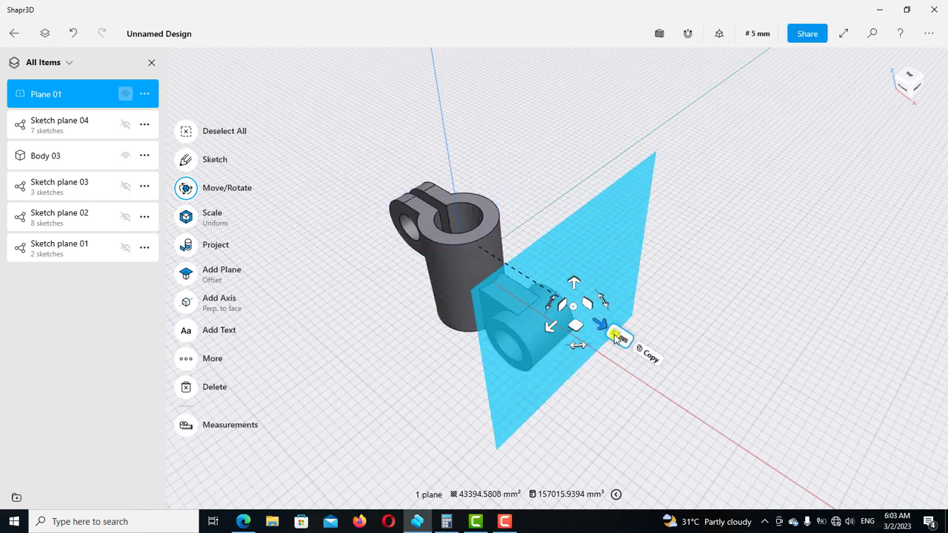
pyautogui.click(616, 338)
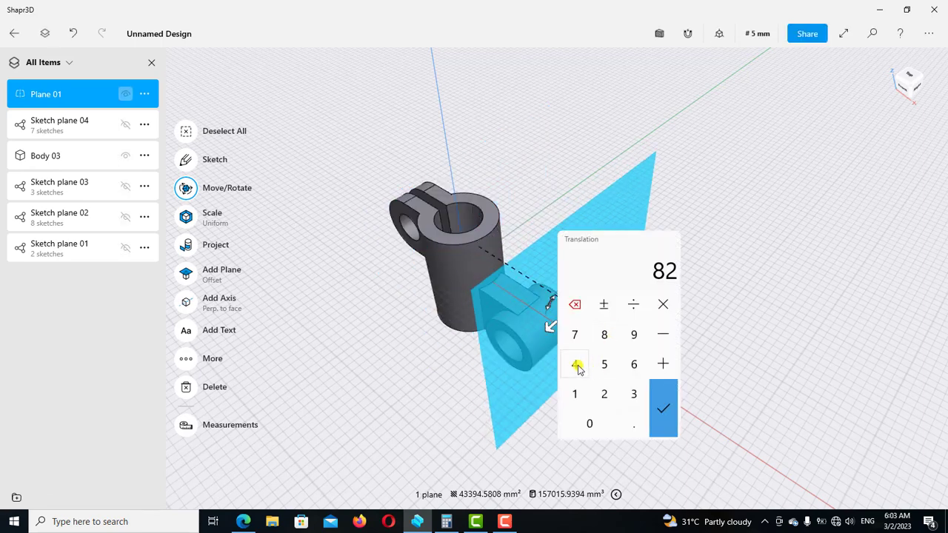
pyautogui.click(575, 363)
pyautogui.click(604, 367)
pyautogui.click(664, 408)
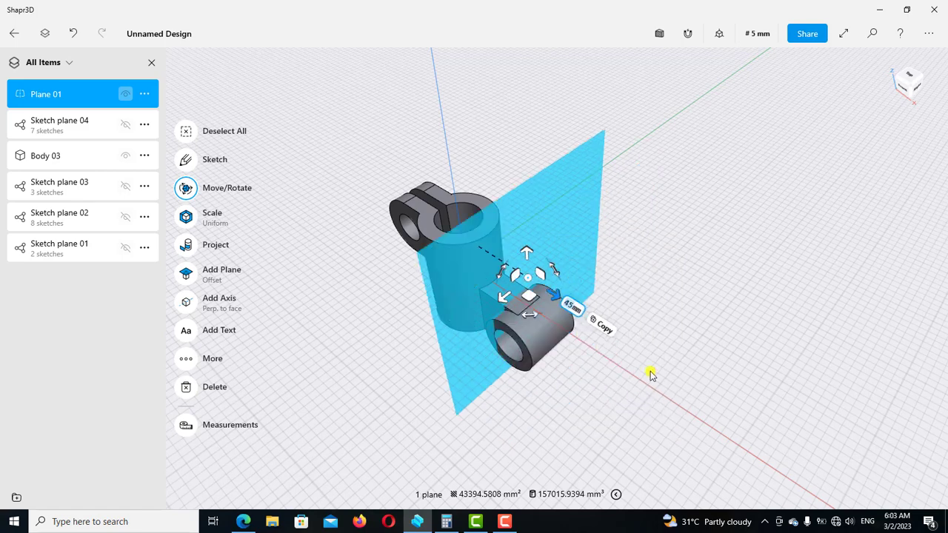
pyautogui.click(703, 257)
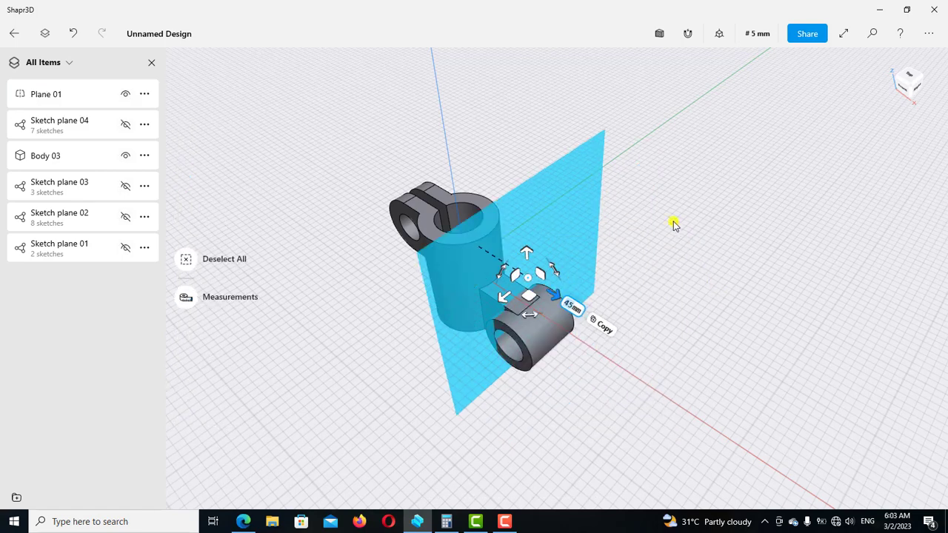
# - Sketch on Plane 01 a vertical line from the cylinder's top edge
pyautogui.click(533, 214)
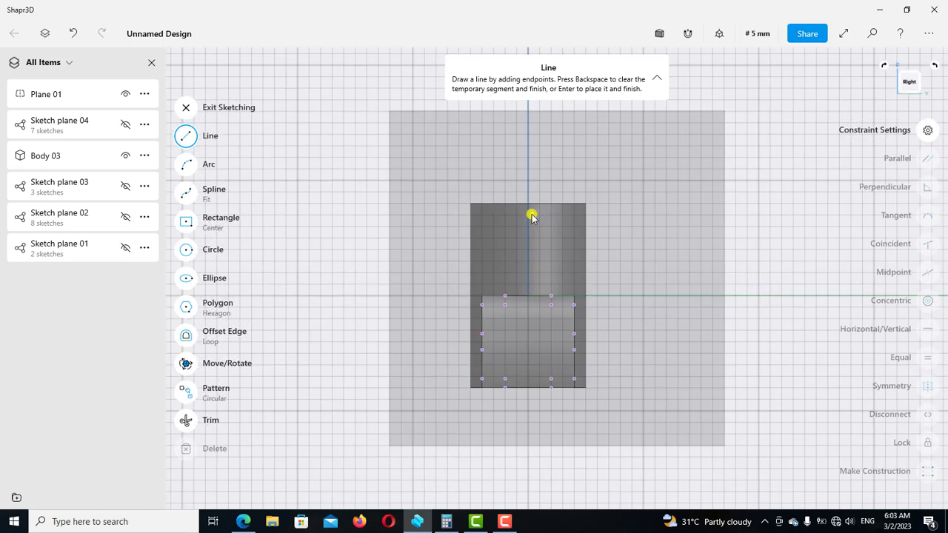
pyautogui.scroll(1, 529, 270)
pyautogui.scroll(1, 518, 265)
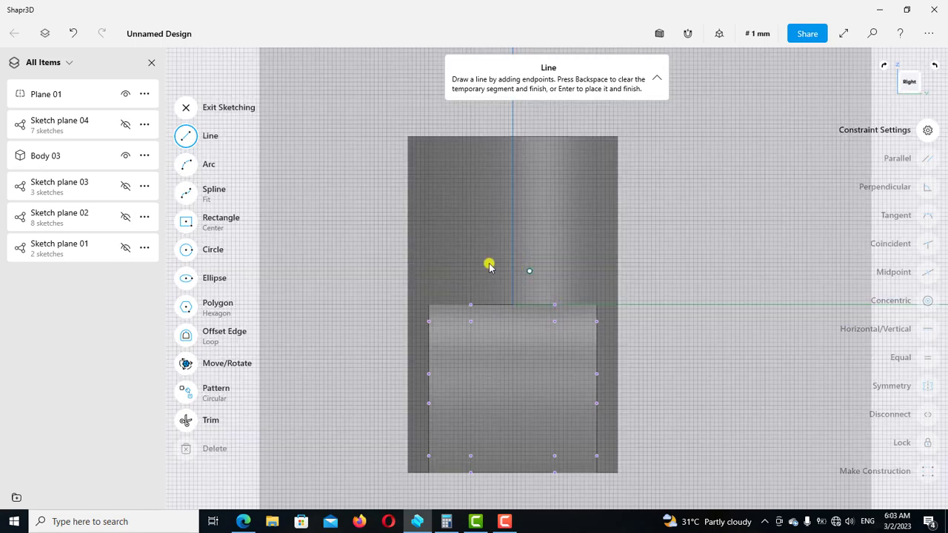
pyautogui.scroll(2, 479, 265)
pyautogui.hscroll(2, 441, 265)
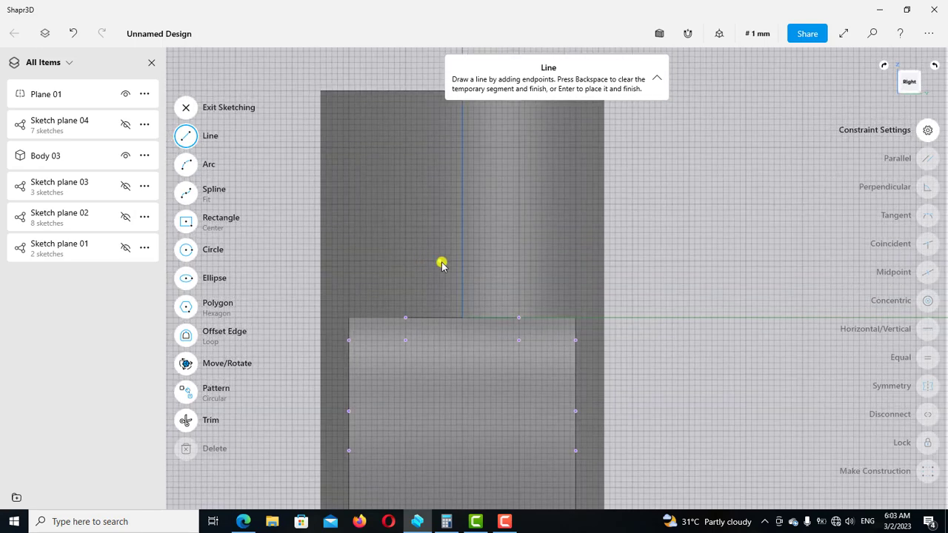
pyautogui.scroll(-1, 300, 222)
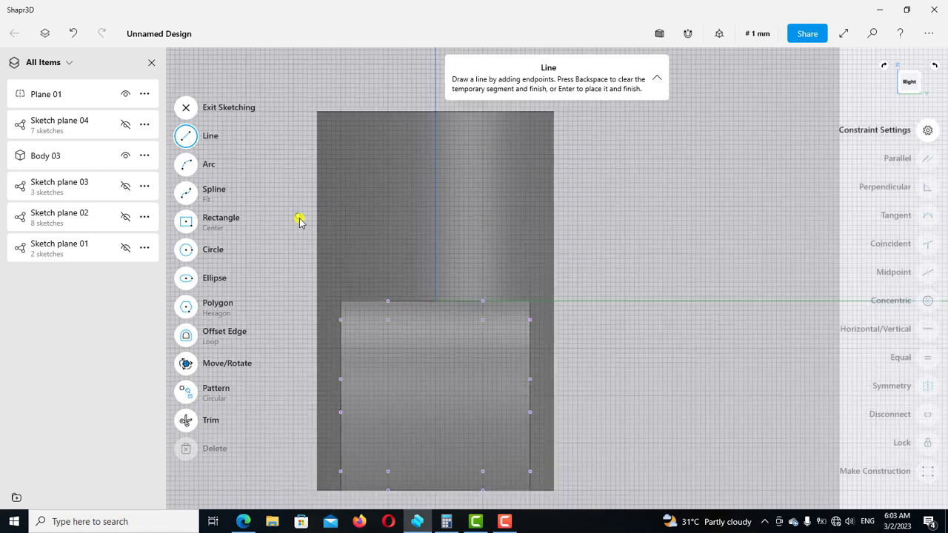
pyautogui.click(435, 112)
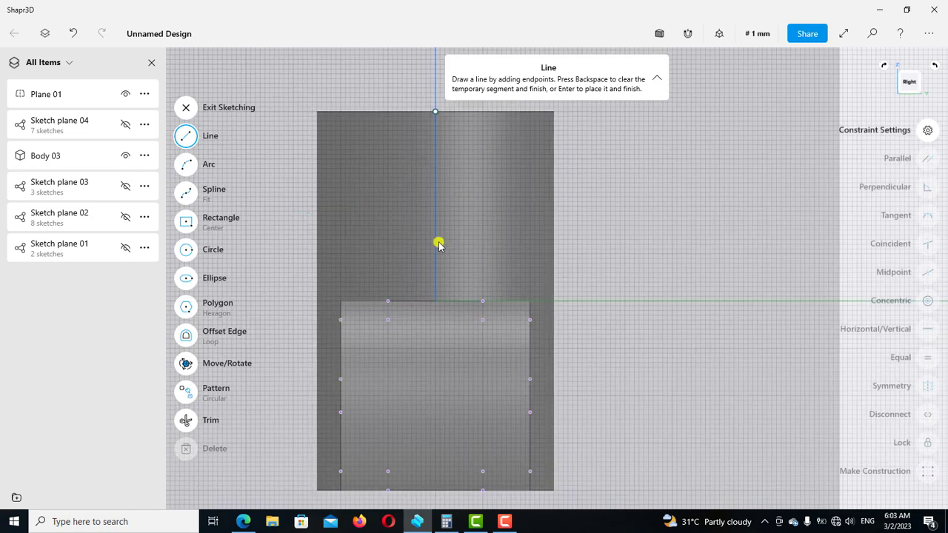
pyautogui.click(435, 303)
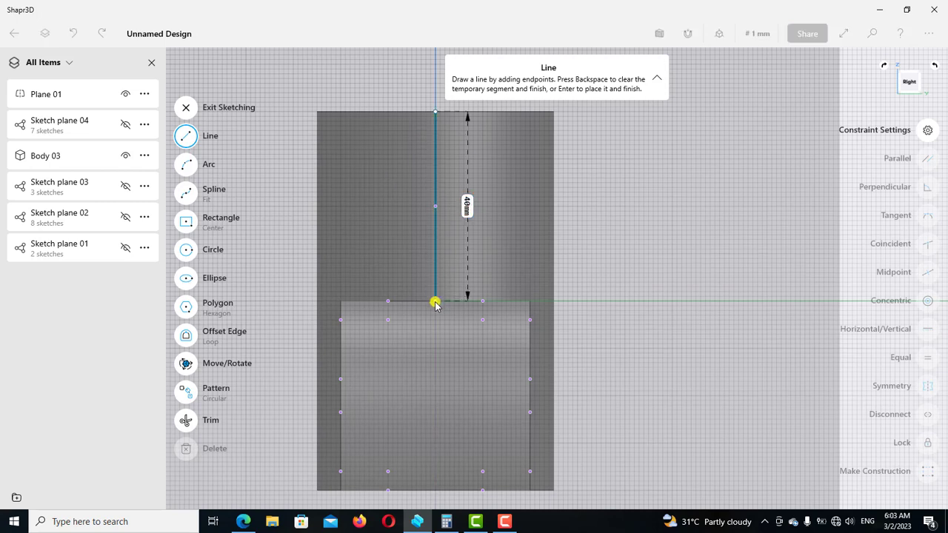
pyautogui.click(435, 304)
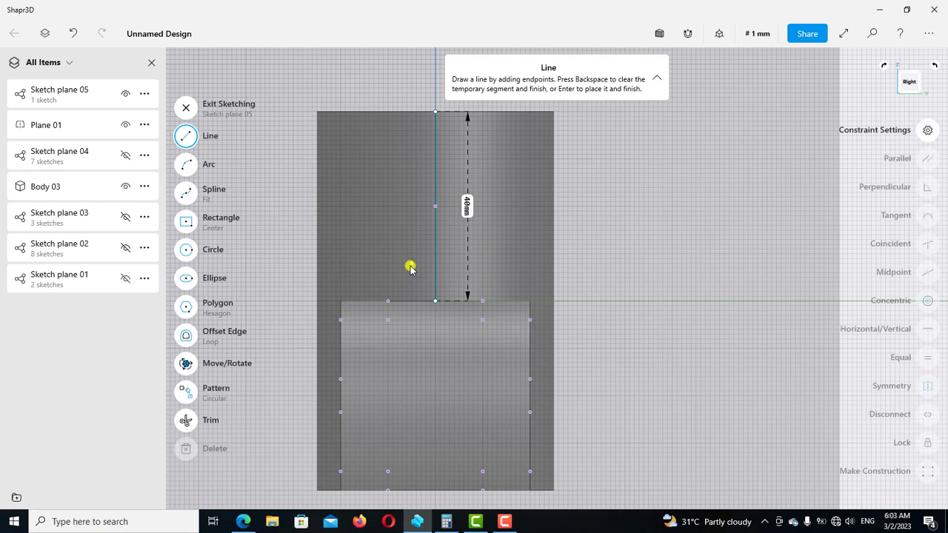
pyautogui.click(186, 136)
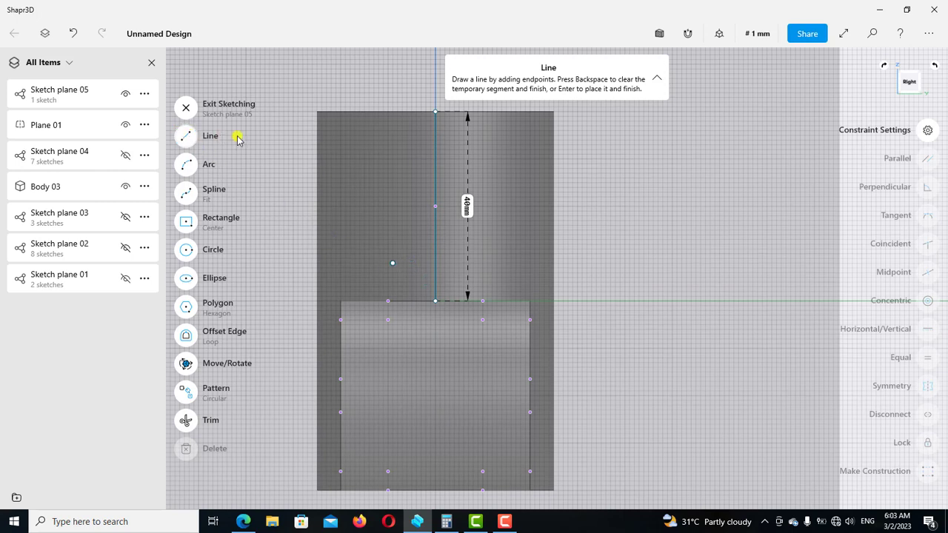
# - Set the line's length to 40 mm, then lock it and make it construction geometry
pyautogui.click(467, 207)
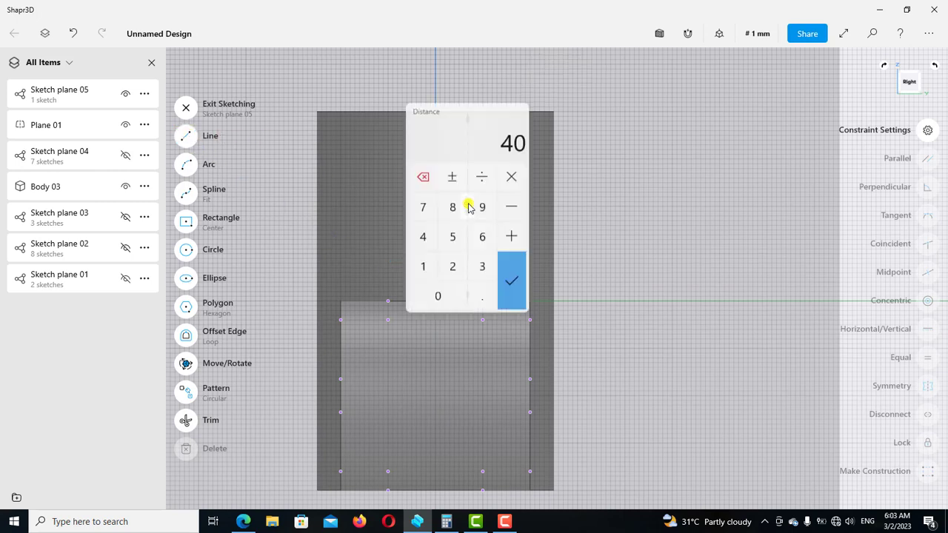
pyautogui.click(424, 235)
pyautogui.click(439, 294)
pyautogui.click(508, 283)
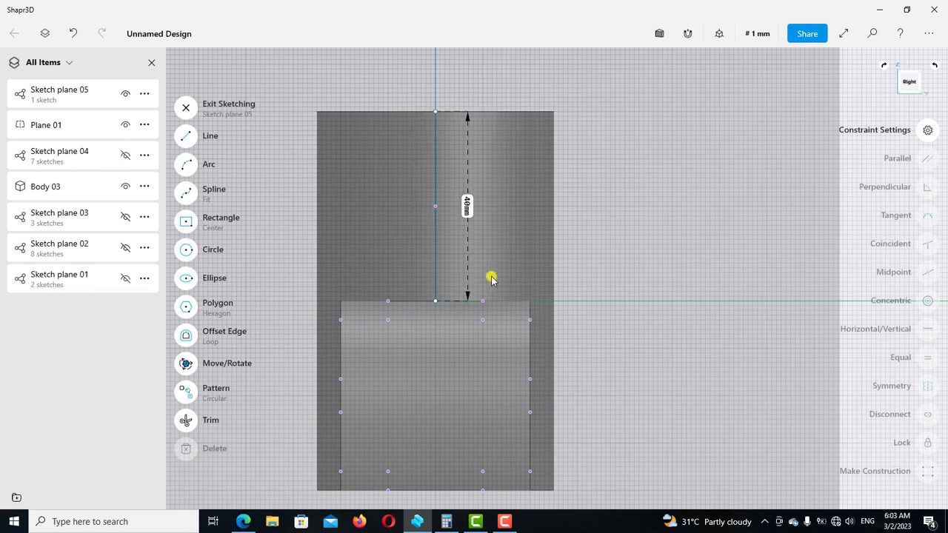
pyautogui.click(435, 245)
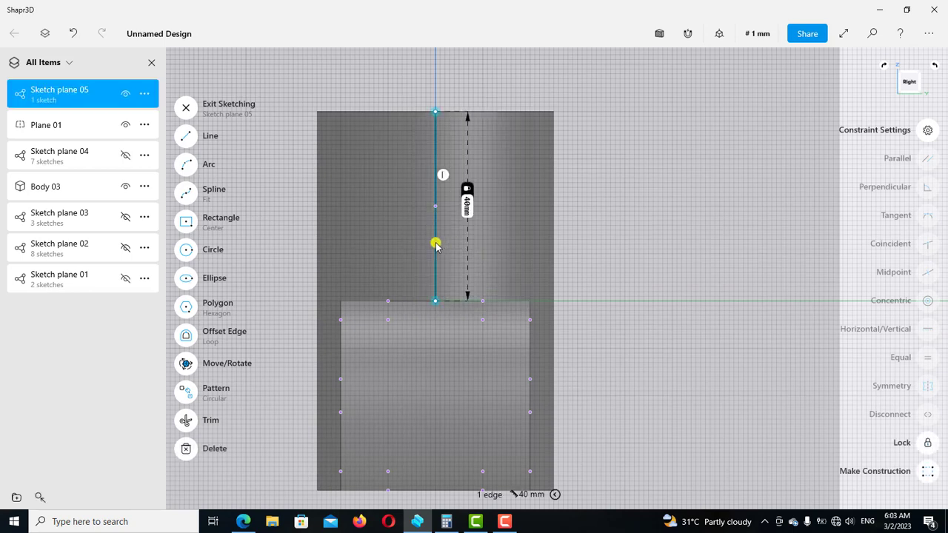
pyautogui.click(927, 444)
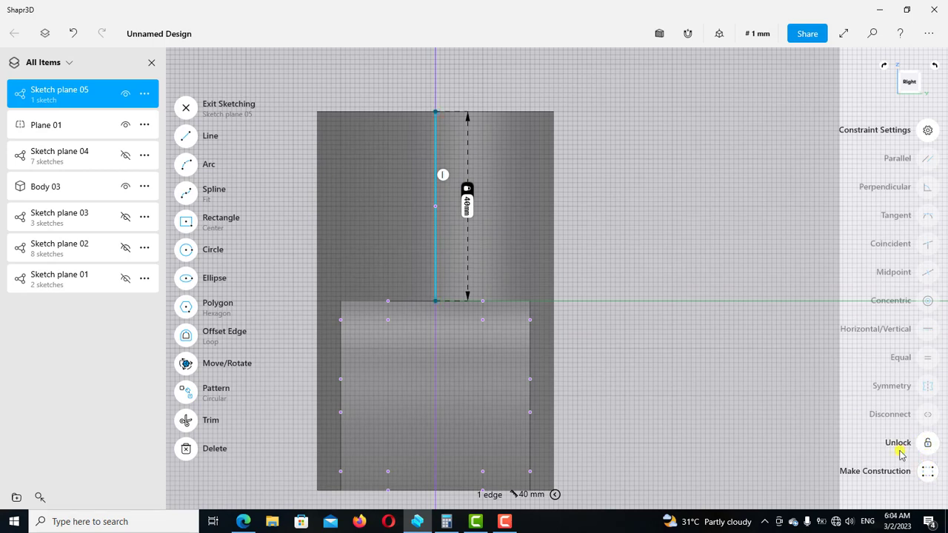
pyautogui.click(901, 454)
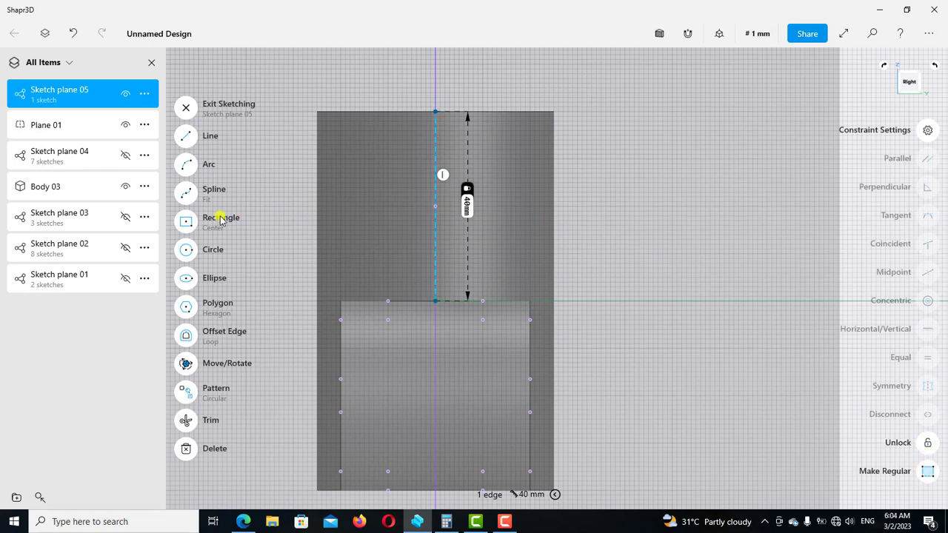
# - Draw a centre rectangle at the construction line's midpoint and set its height to 40 mm
pyautogui.click(186, 221)
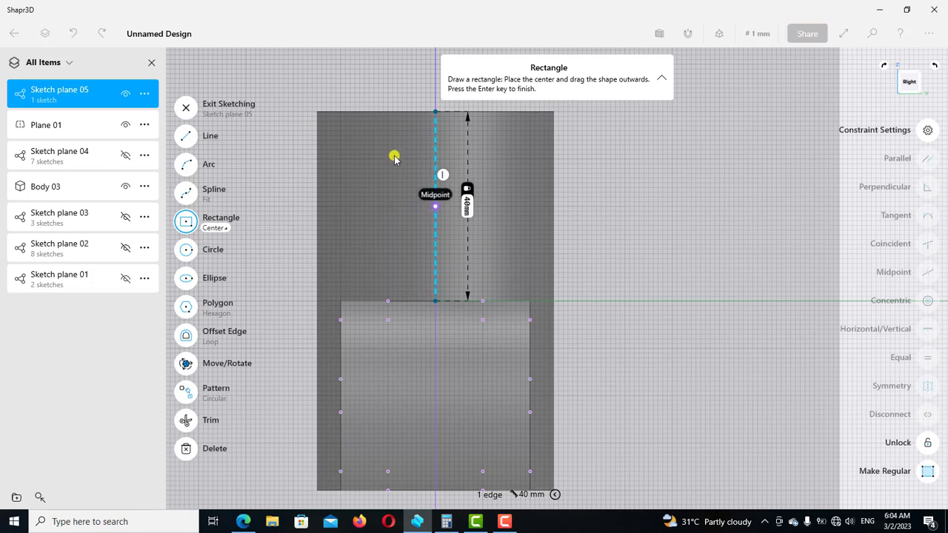
pyautogui.moveTo(395, 154); pyautogui.dragTo(393, 154)
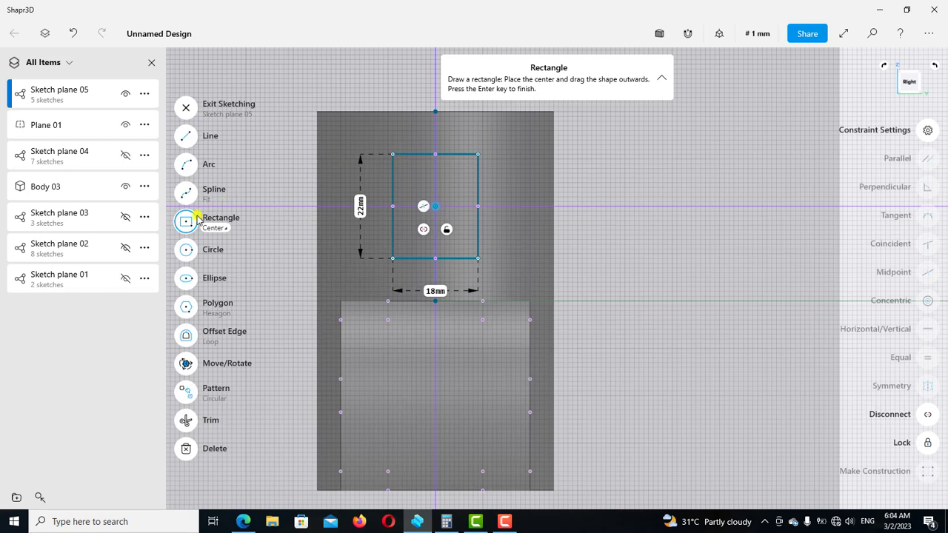
pyautogui.click(354, 205)
pyautogui.click(360, 206)
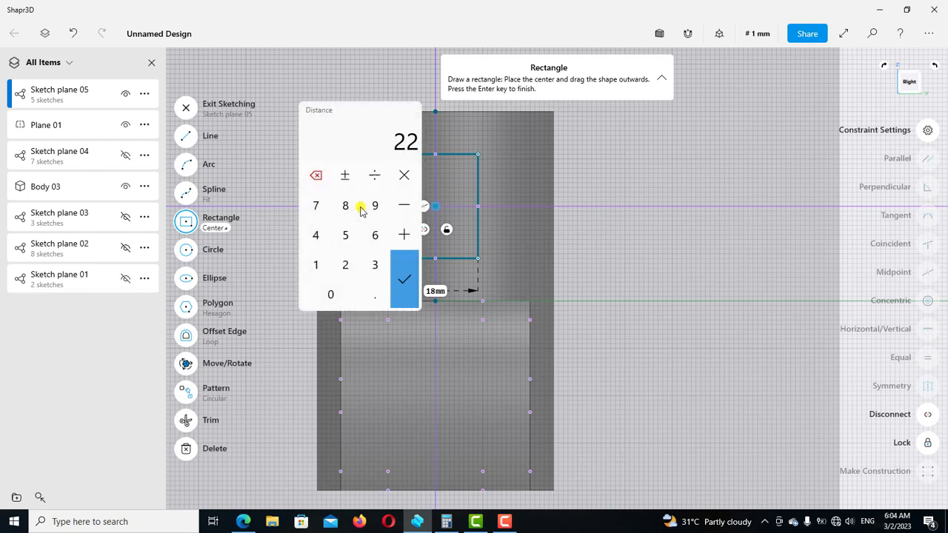
pyautogui.click(317, 235)
pyautogui.click(330, 294)
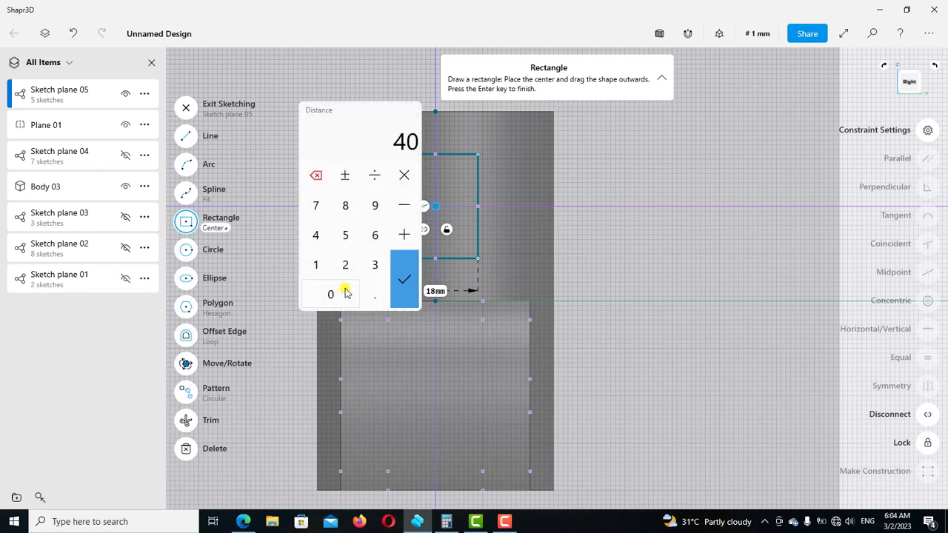
pyautogui.click(401, 285)
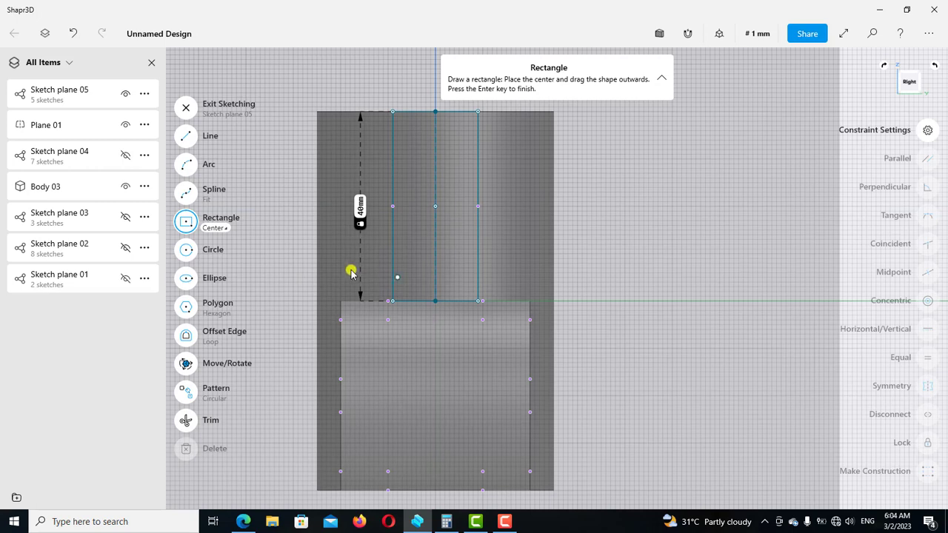
pyautogui.scroll(-2, 351, 273)
pyautogui.scroll(-1, 351, 272)
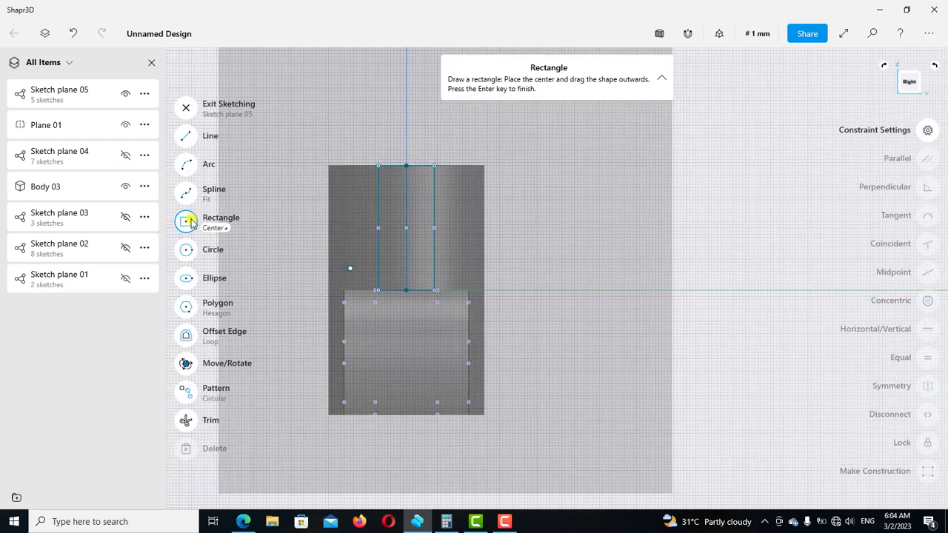
# - Set the rectangle's bottom edge width to 10 mm
pyautogui.press('Escape')
pyautogui.click(419, 292)
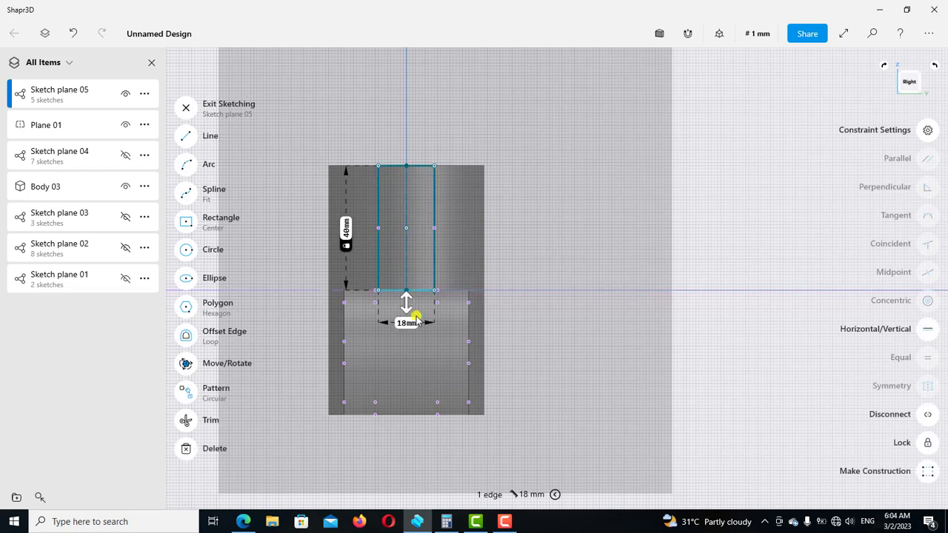
pyautogui.click(404, 324)
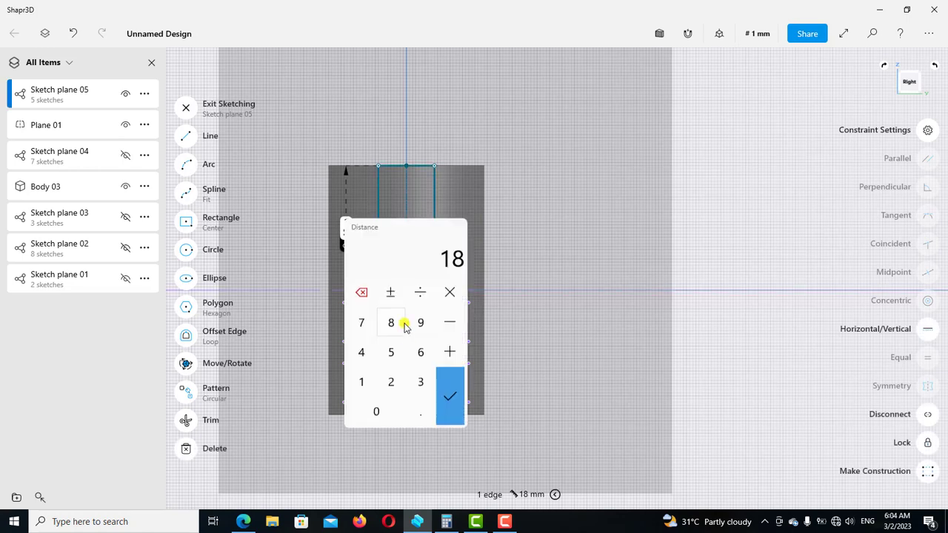
pyautogui.click(362, 381)
pyautogui.click(376, 410)
pyautogui.click(449, 394)
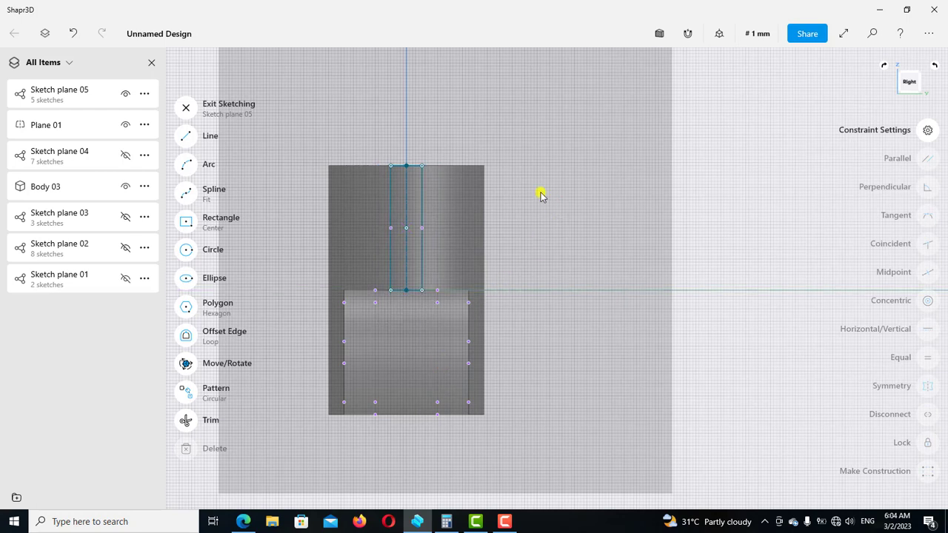
# - Exit the sketch and orbit the view to see the part in 3D
pyautogui.click(185, 107)
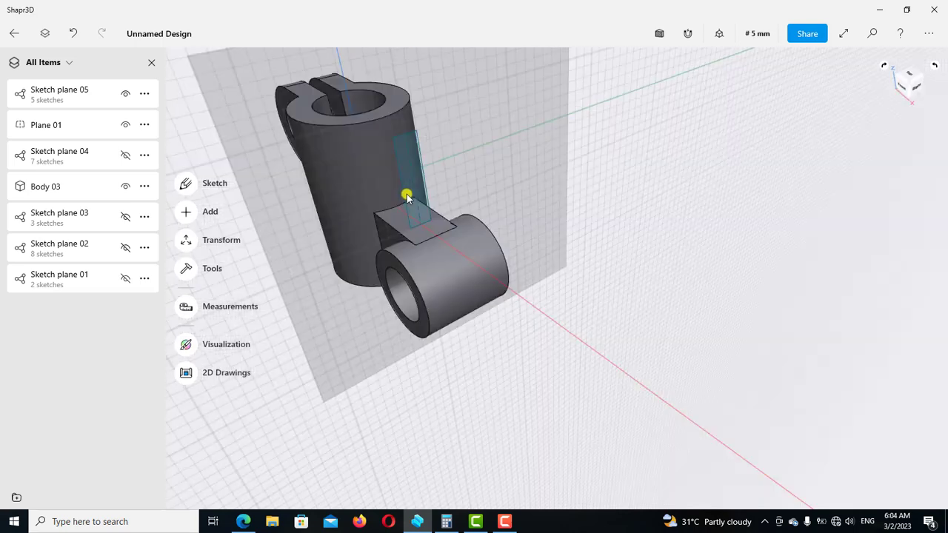
pyautogui.moveTo(396, 182); pyautogui.dragTo(398, 170, button='right')
pyautogui.scroll(2, 398, 170)
pyautogui.scroll(2, 392, 169)
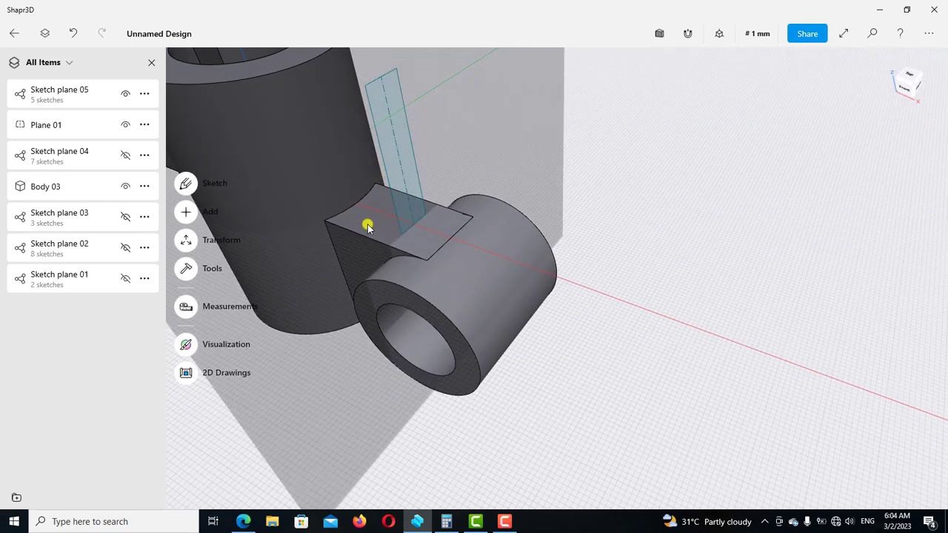
# - Sketch on the ring's top face and draw a 66 × 10 mm centre rectangle on the X axis
pyautogui.doubleClick(422, 246)
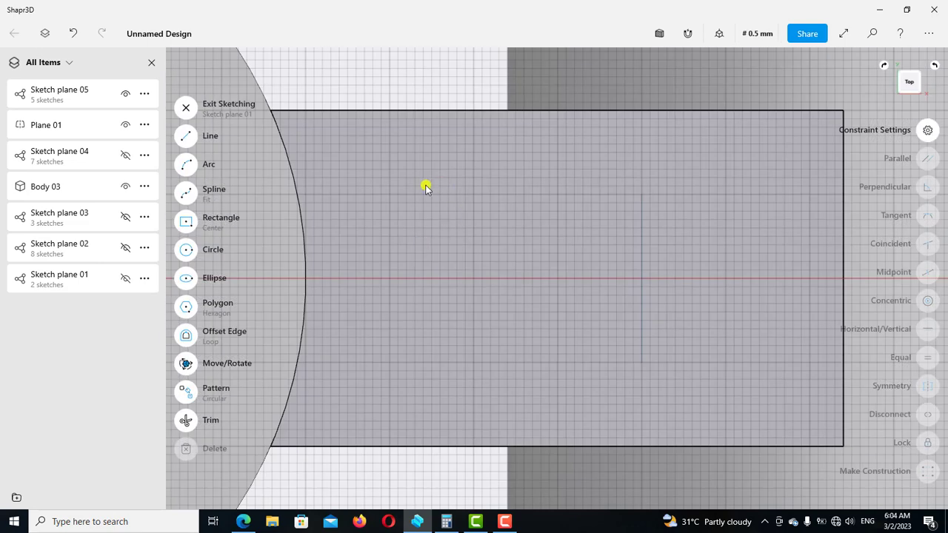
pyautogui.scroll(-5, 424, 193)
pyautogui.scroll(-2, 421, 203)
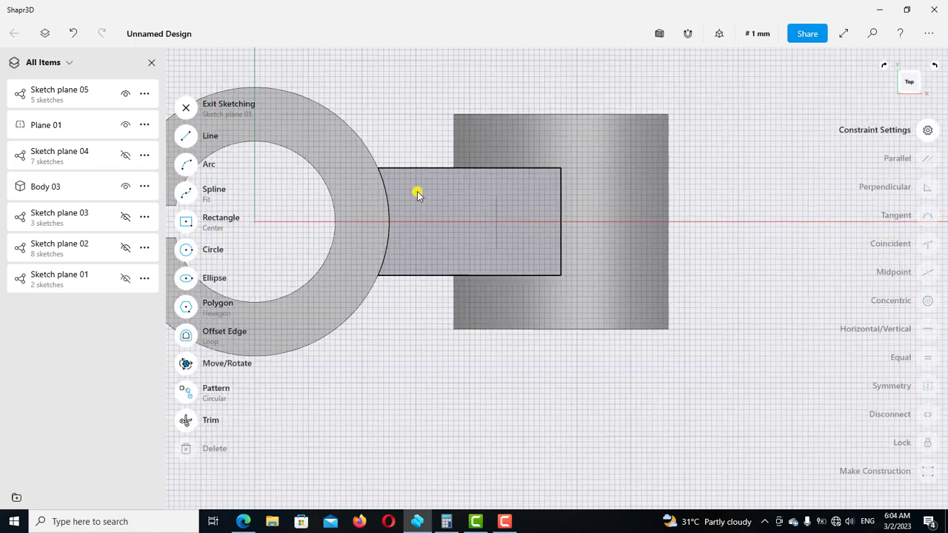
pyautogui.scroll(-1, 417, 175)
pyautogui.scroll(-1, 417, 175)
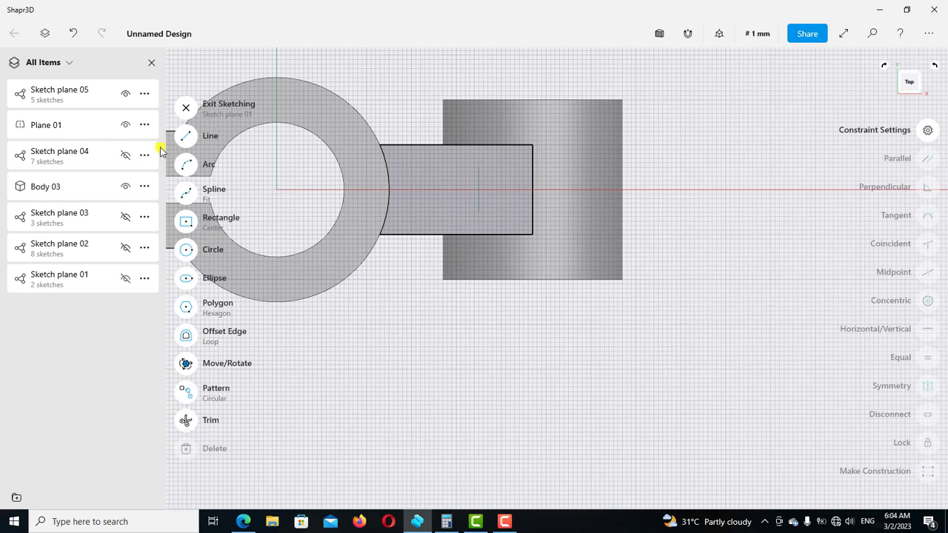
pyautogui.click(186, 221)
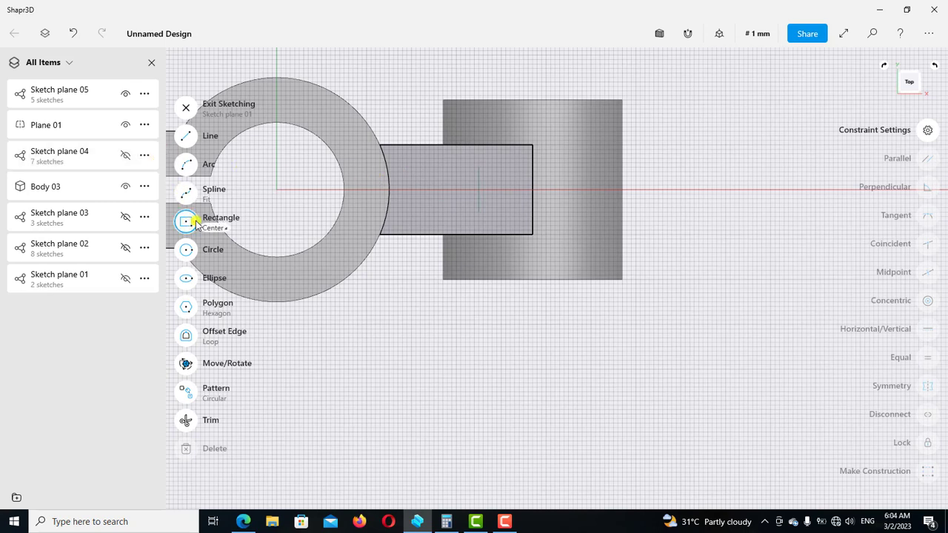
pyautogui.click(330, 190)
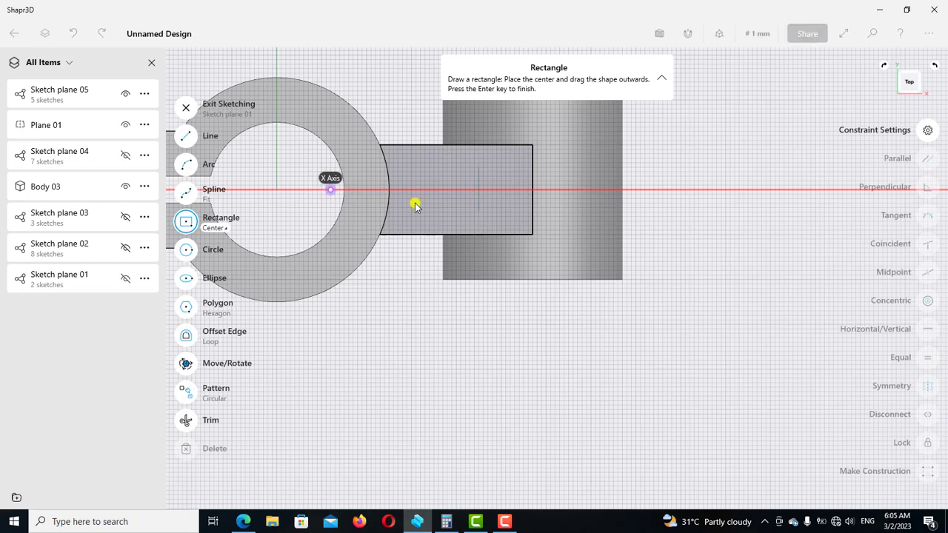
pyautogui.click(480, 171)
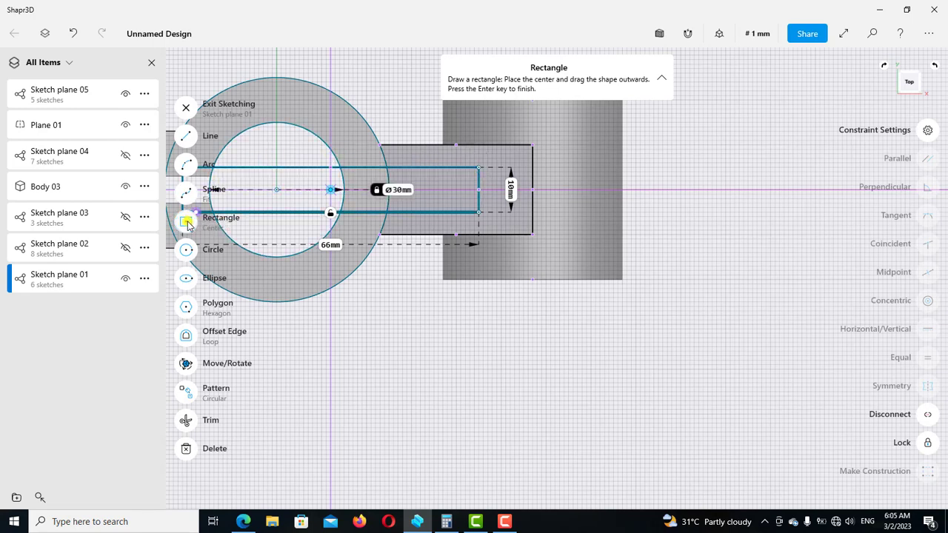
# - Trim the rectangle's lines inside the ring back to the outer circle and exit the sketch
pyautogui.scroll(-3, 345, 195)
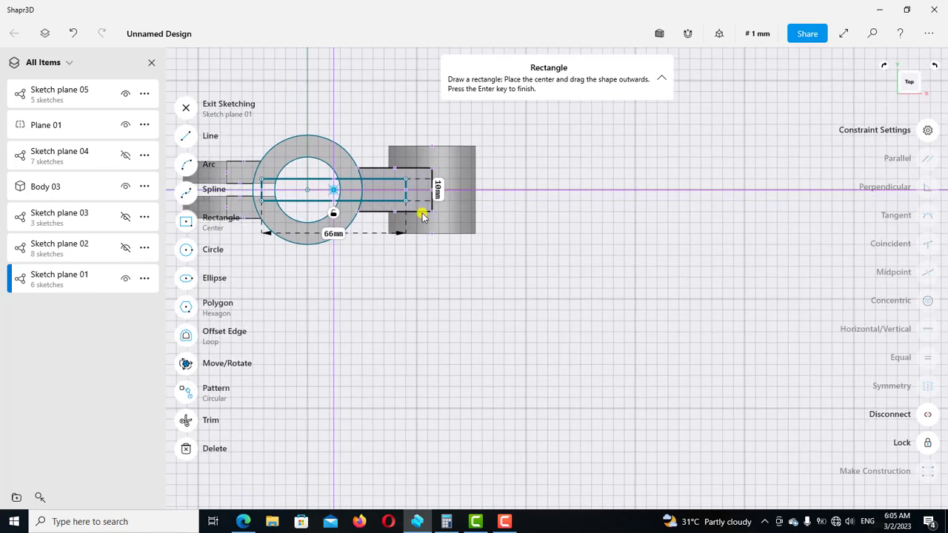
pyautogui.scroll(2, 363, 205)
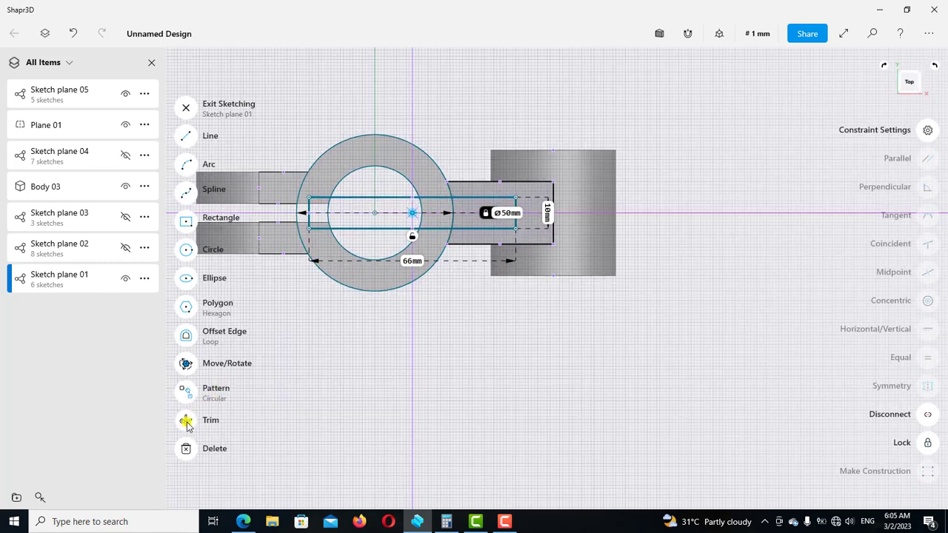
pyautogui.scroll(3, 313, 205)
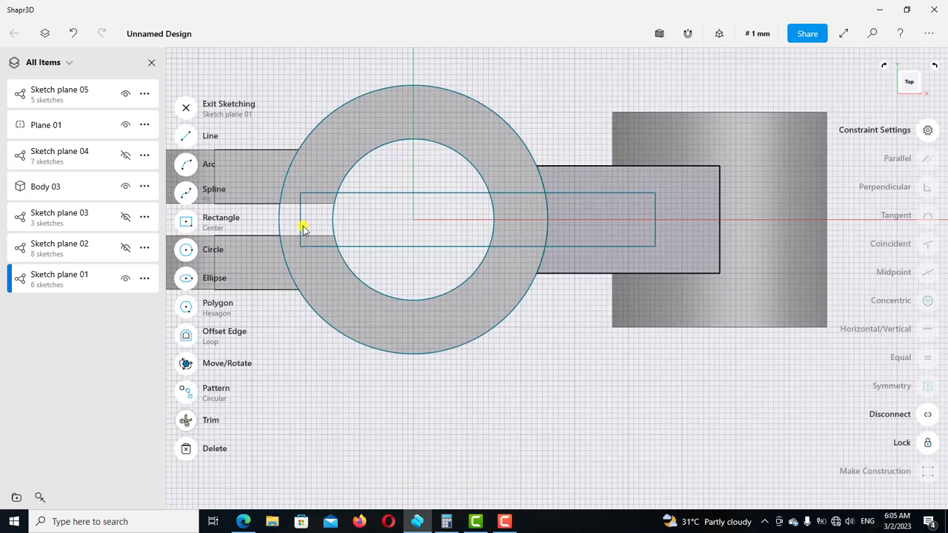
pyautogui.press('t')
pyautogui.click(301, 226)
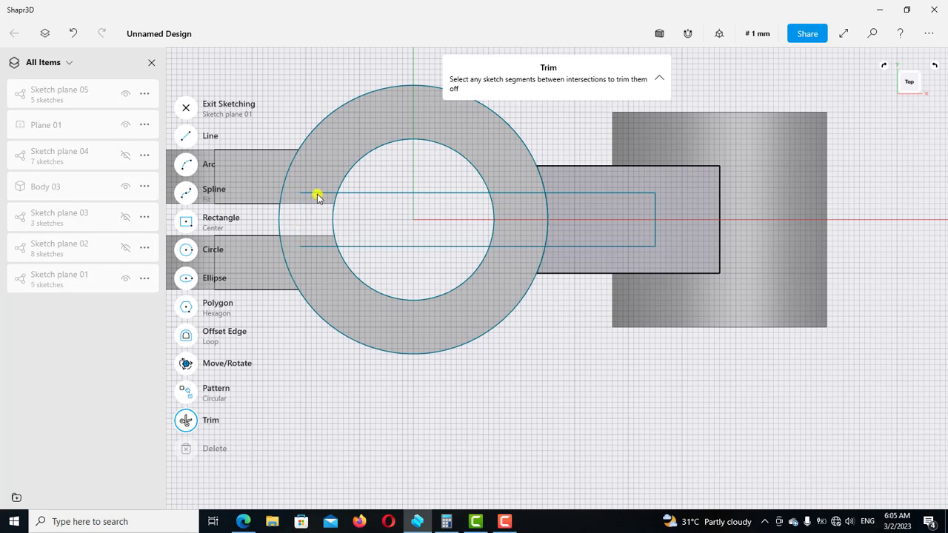
pyautogui.click(356, 247)
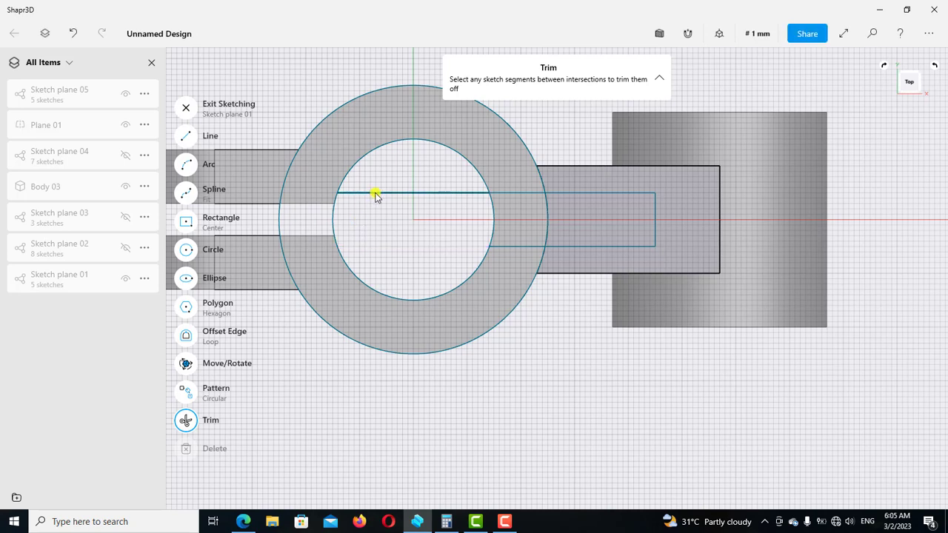
pyautogui.click(496, 193)
pyautogui.click(503, 193)
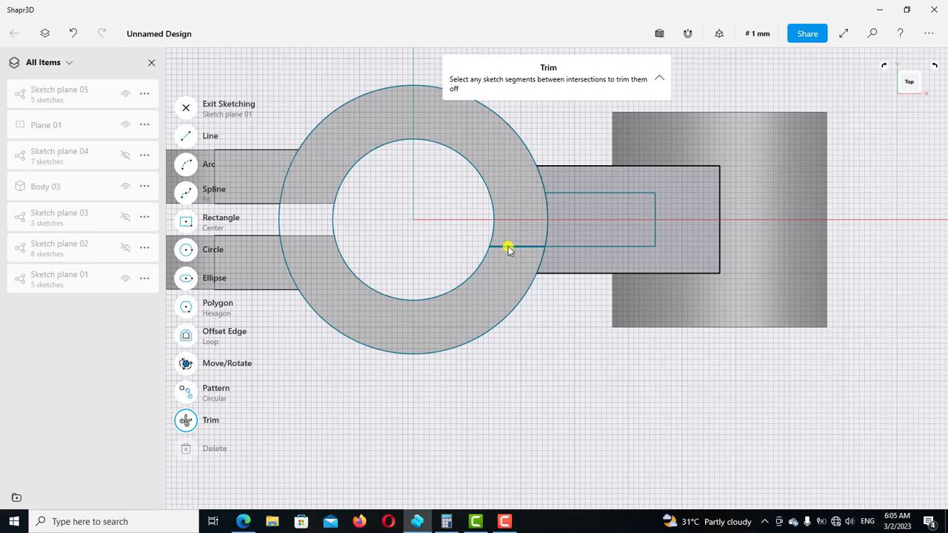
pyautogui.click(189, 109)
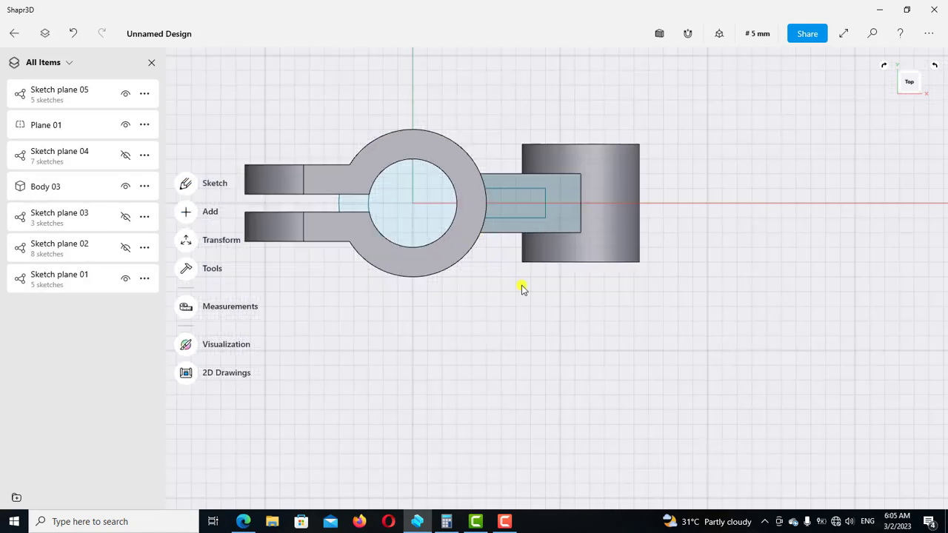
# - Orbit from the top view to a 3D perspective and hide Plane 01
pyautogui.scroll(-2, 522, 289)
pyautogui.moveTo(501, 289); pyautogui.dragTo(596, 368, button='right')
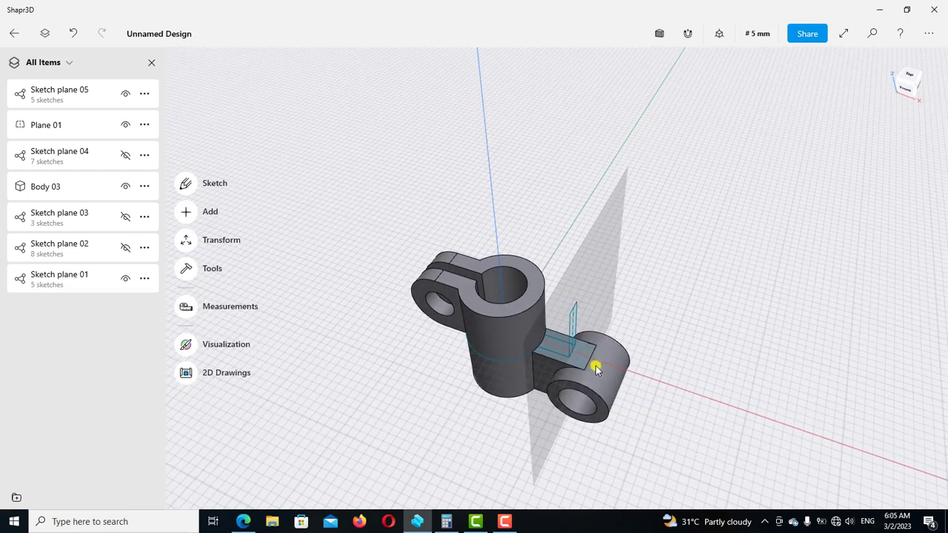
pyautogui.scroll(2, 610, 311)
pyautogui.scroll(2, 609, 250)
pyautogui.scroll(2, 612, 230)
pyautogui.scroll(1, 612, 230)
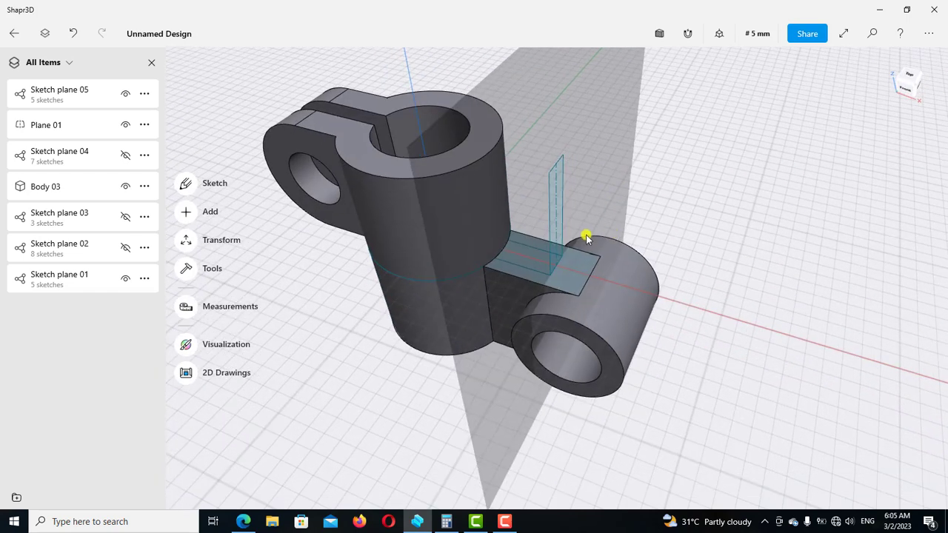
pyautogui.click(125, 124)
# - Project the vertical rib sketch onto the main cylinder's curved face
pyautogui.scroll(2, 451, 215)
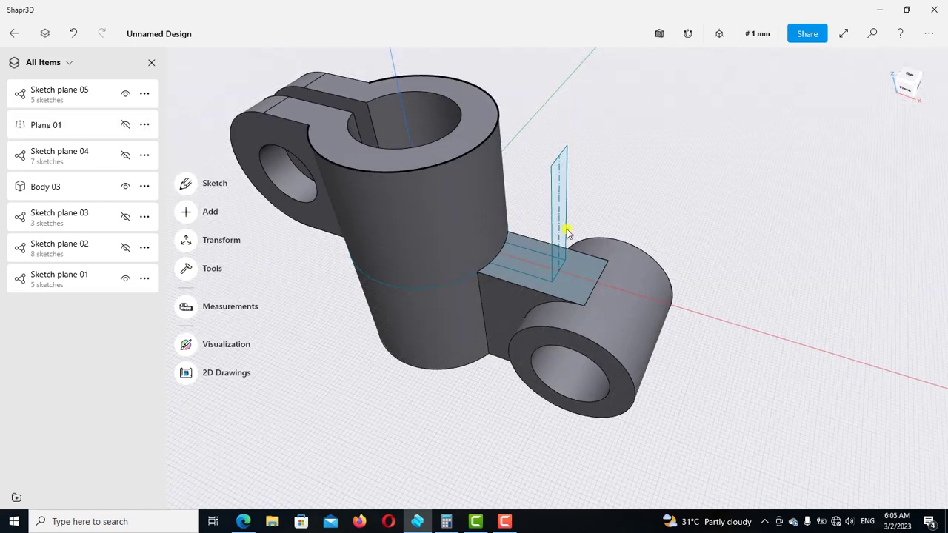
pyautogui.scroll(2, 563, 254)
pyautogui.moveTo(702, 206); pyautogui.dragTo(687, 202, button='right')
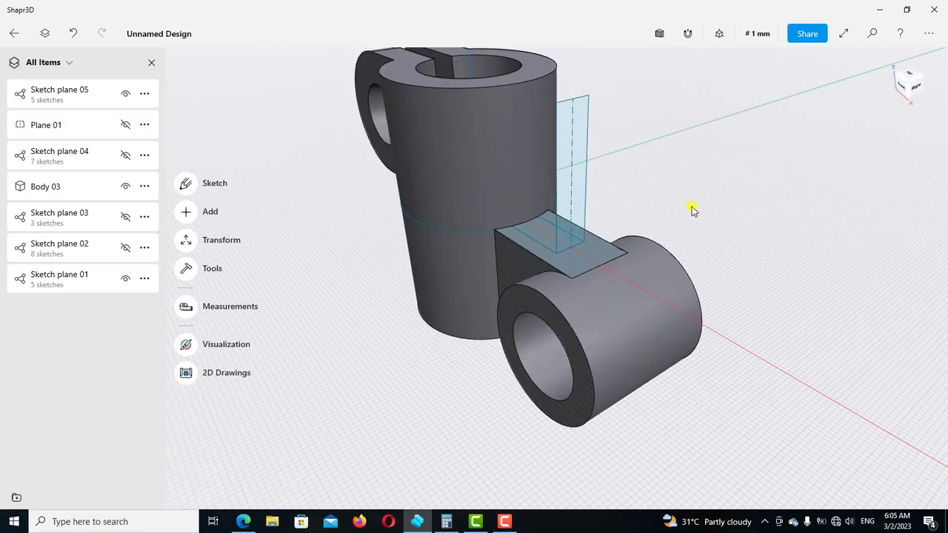
pyautogui.scroll(2, 624, 186)
pyautogui.scroll(2, 588, 163)
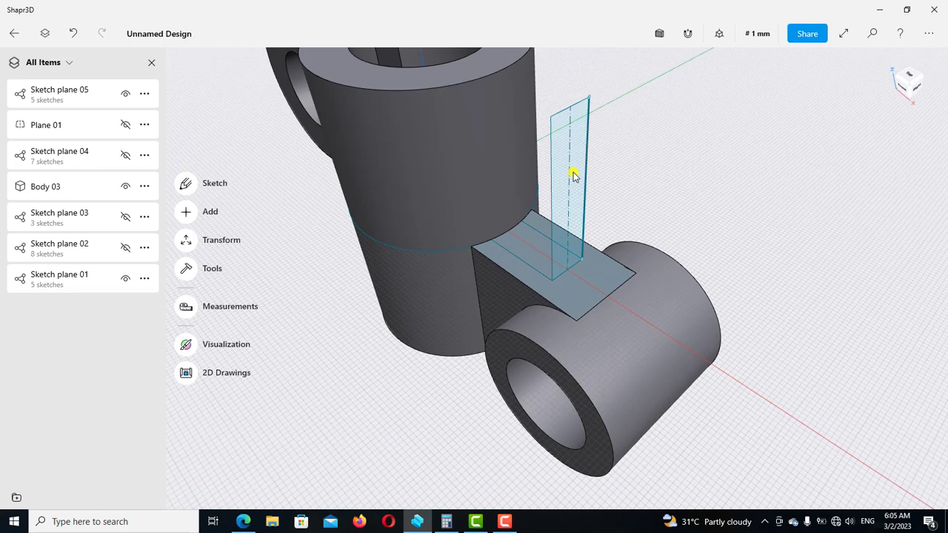
pyautogui.click(574, 174)
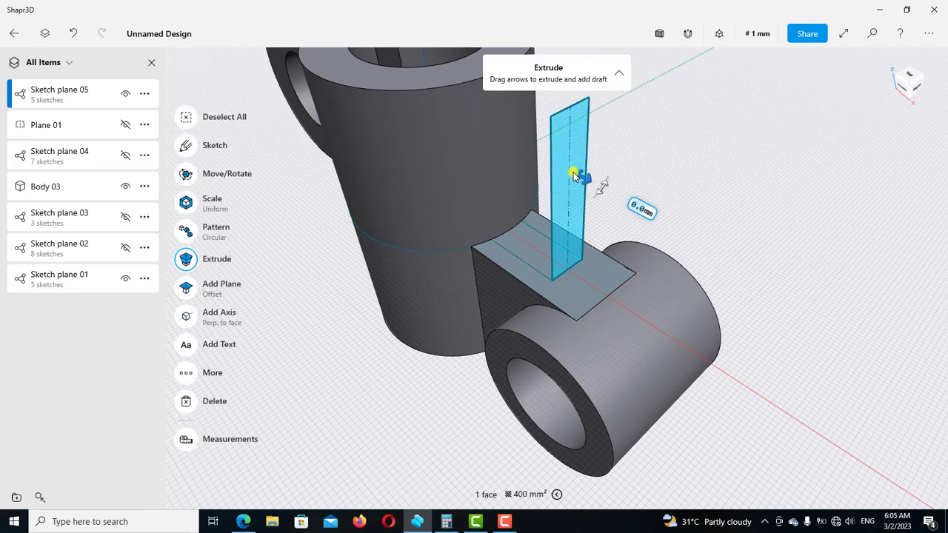
pyautogui.click(188, 377)
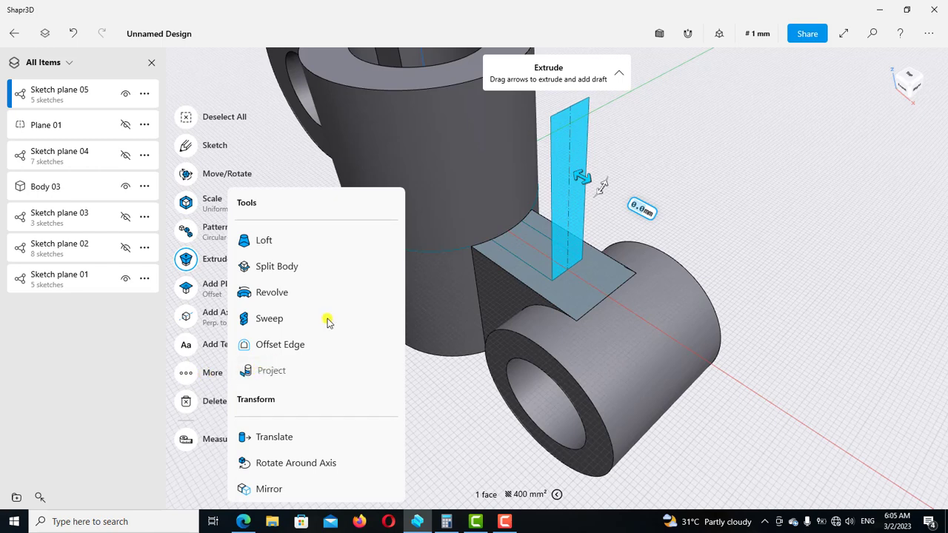
pyautogui.click(271, 370)
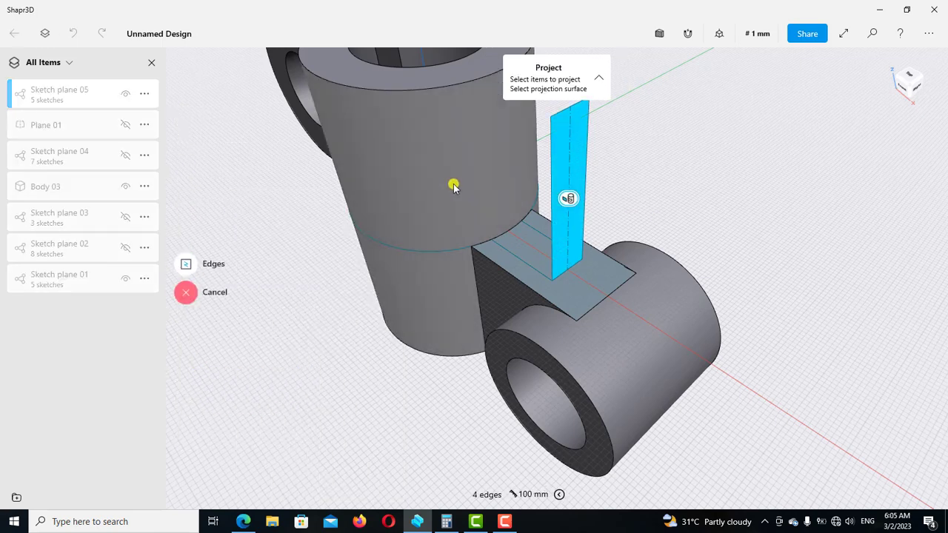
pyautogui.click(453, 185)
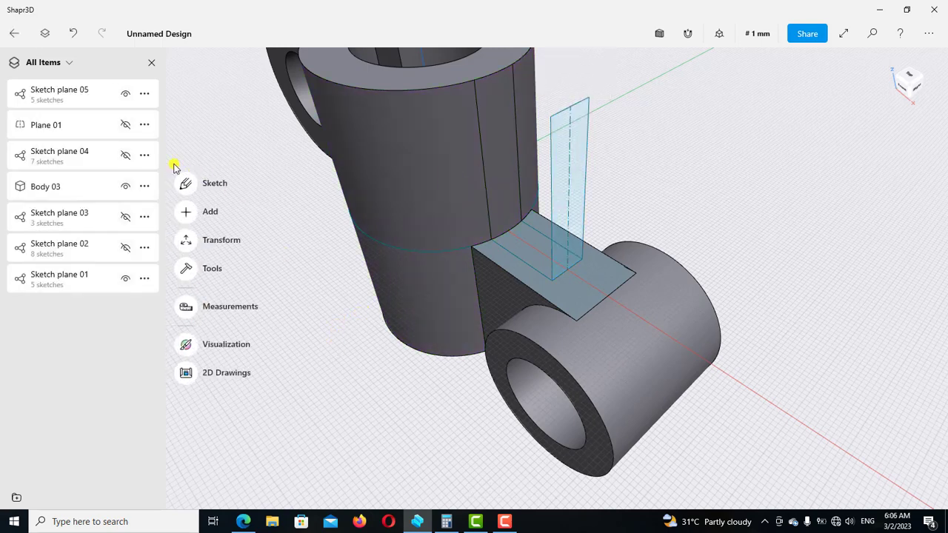
# - Hide Sketch plane 05 and select the rectangle on the lower platform
pyautogui.click(125, 97)
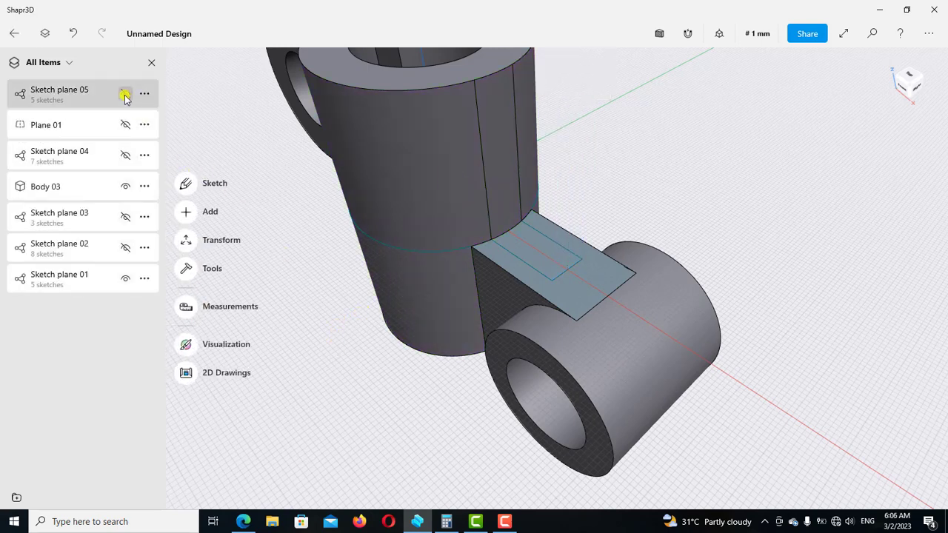
pyautogui.scroll(1, 511, 222)
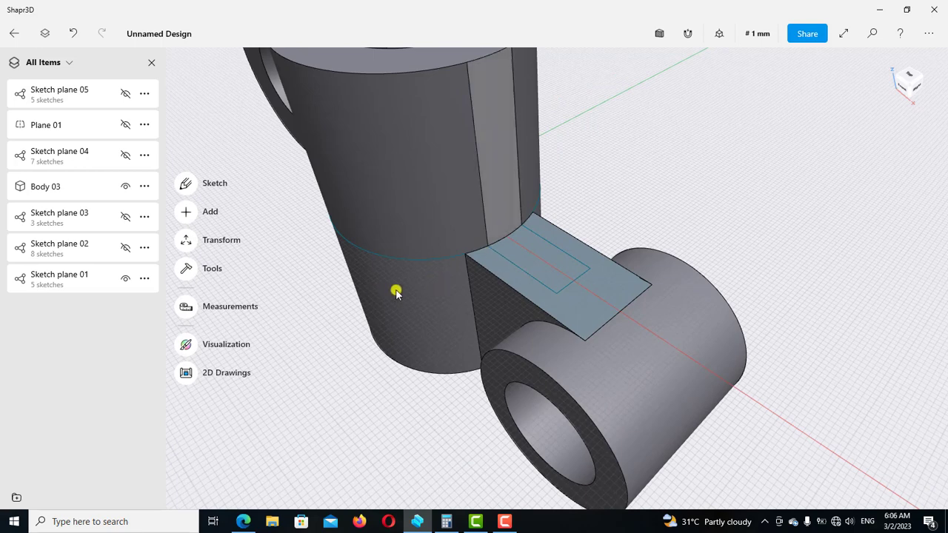
pyautogui.click(521, 257)
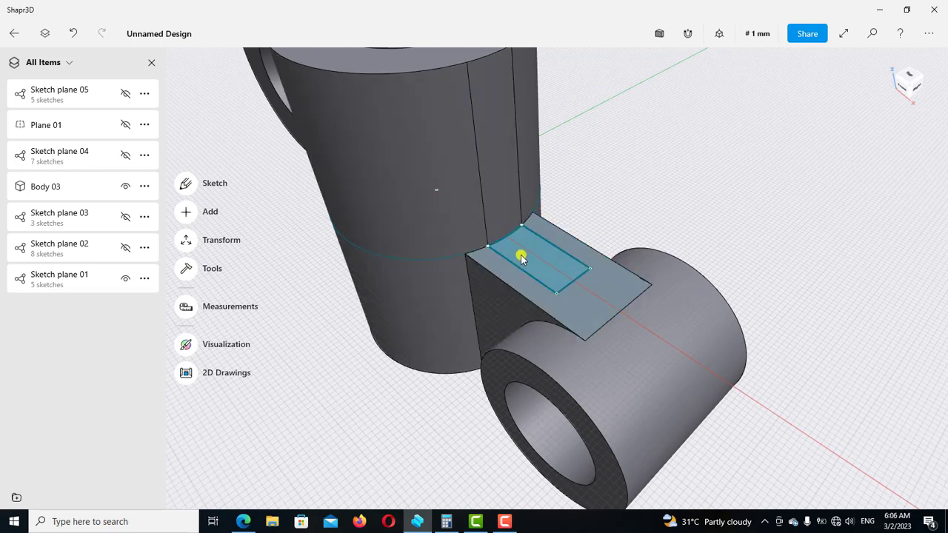
pyautogui.click(521, 257)
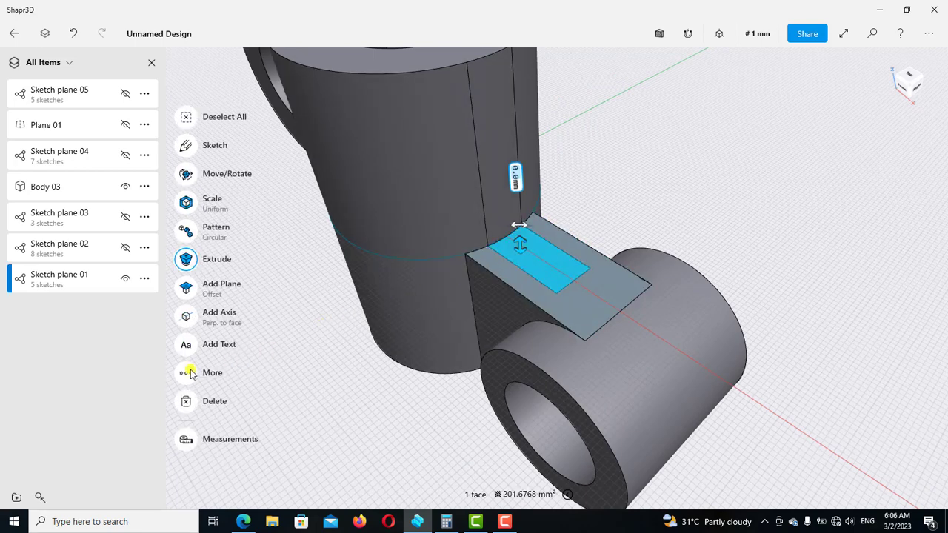
# - Loft from the platform rectangle to the projected cylinder profile, creating Body 02
pyautogui.click(188, 373)
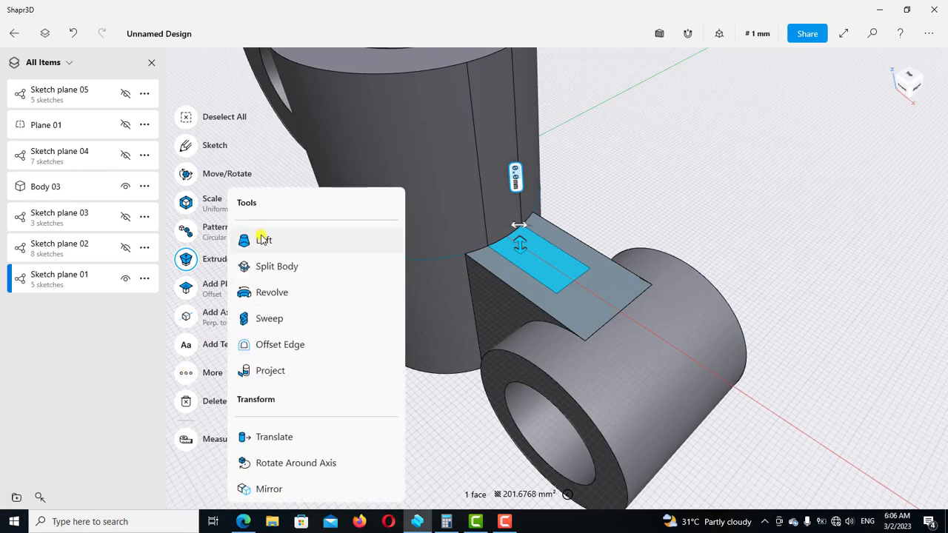
pyautogui.click(261, 241)
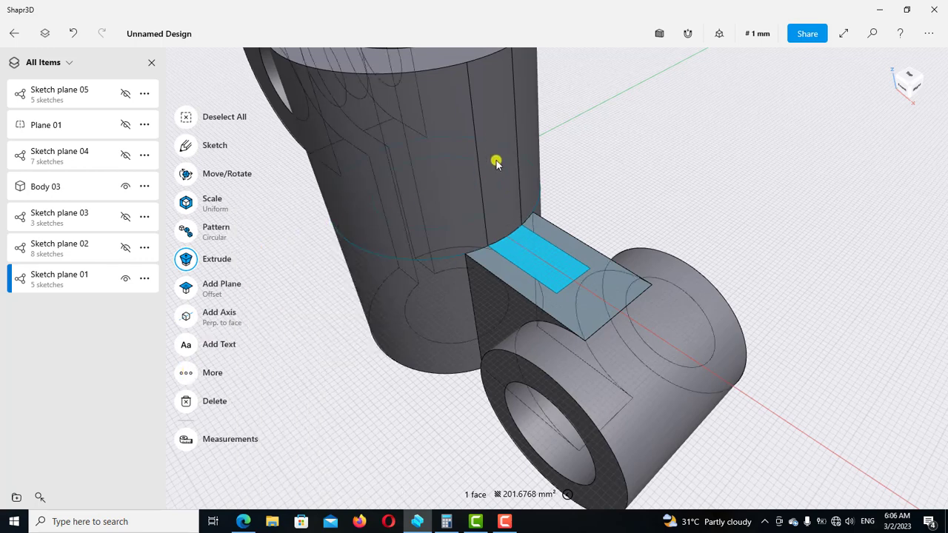
pyautogui.click(495, 124)
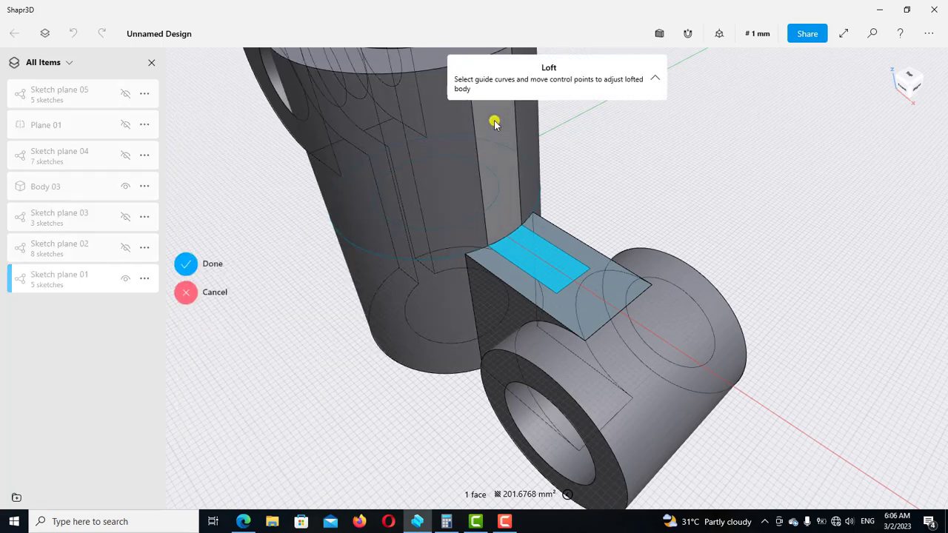
pyautogui.click(187, 264)
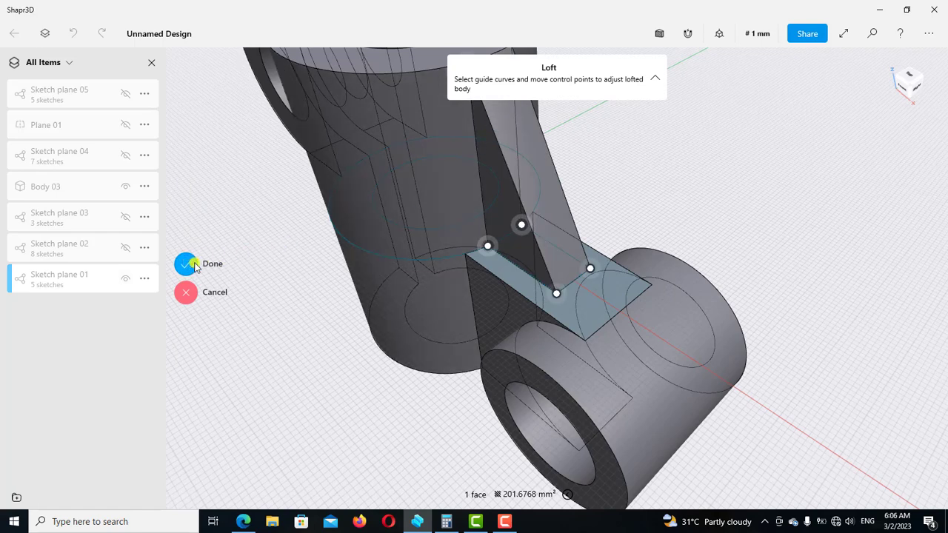
pyautogui.scroll(-3, 400, 317)
pyautogui.scroll(-2, 545, 239)
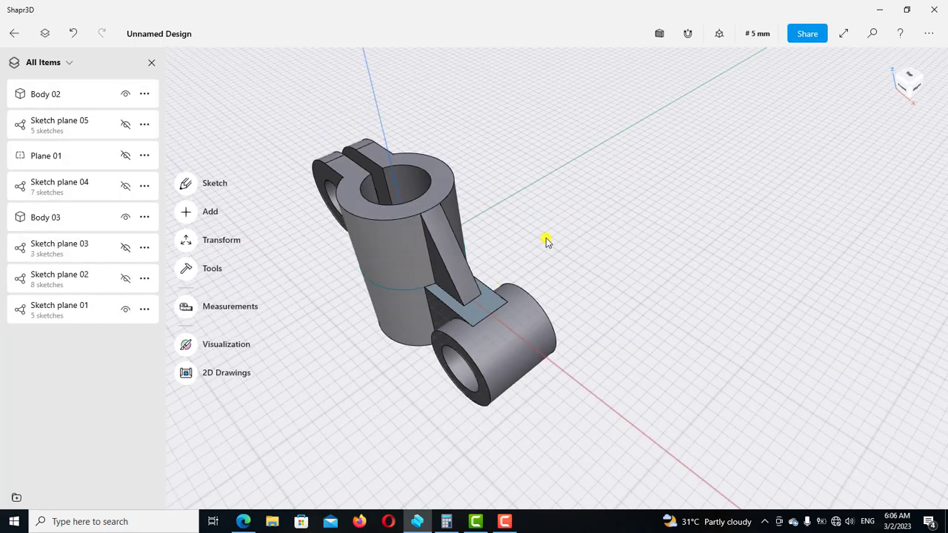
pyautogui.press('1')
pyautogui.moveTo(566, 196)
pyautogui.mouseDown(button='right')
pyautogui.moveTo(541, 228)
pyautogui.moveTo(508, 237)
pyautogui.mouseUp(button='right')
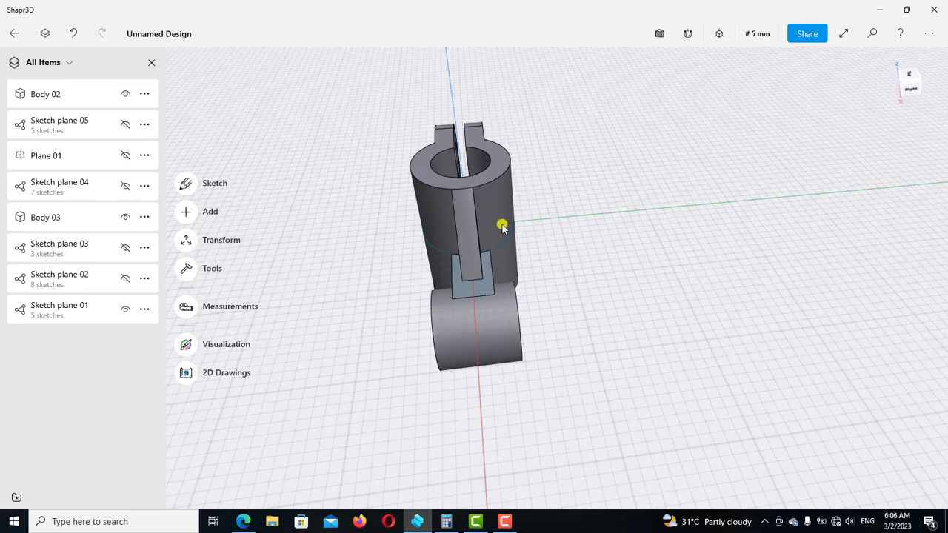
pyautogui.scroll(1, 502, 224)
pyautogui.scroll(1, 562, 252)
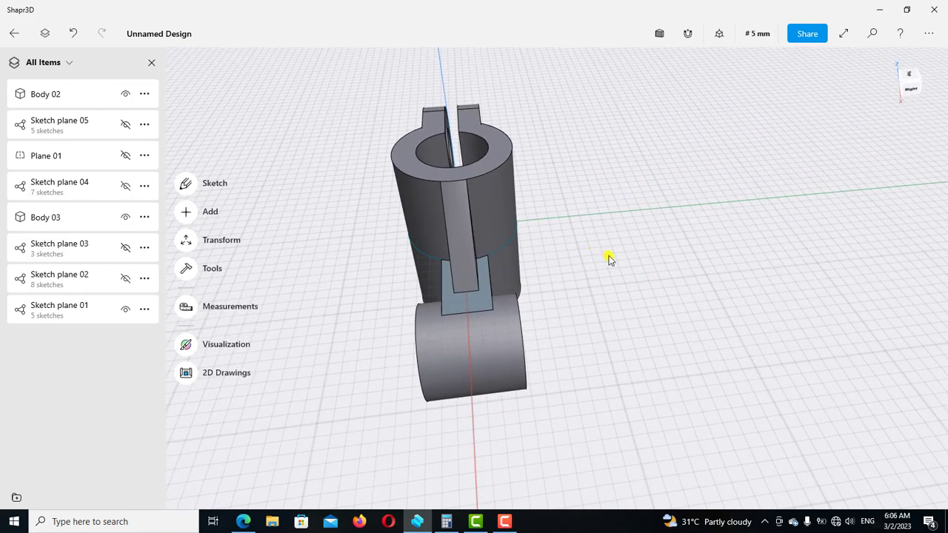
pyautogui.moveTo(609, 258); pyautogui.dragTo(608, 258, button='right')
pyautogui.scroll(1, 519, 285)
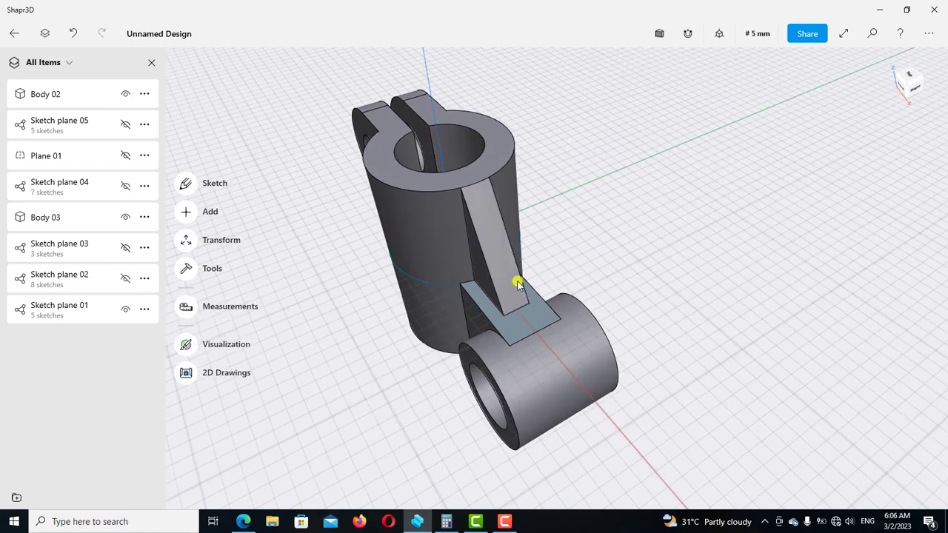
pyautogui.scroll(1, 518, 286)
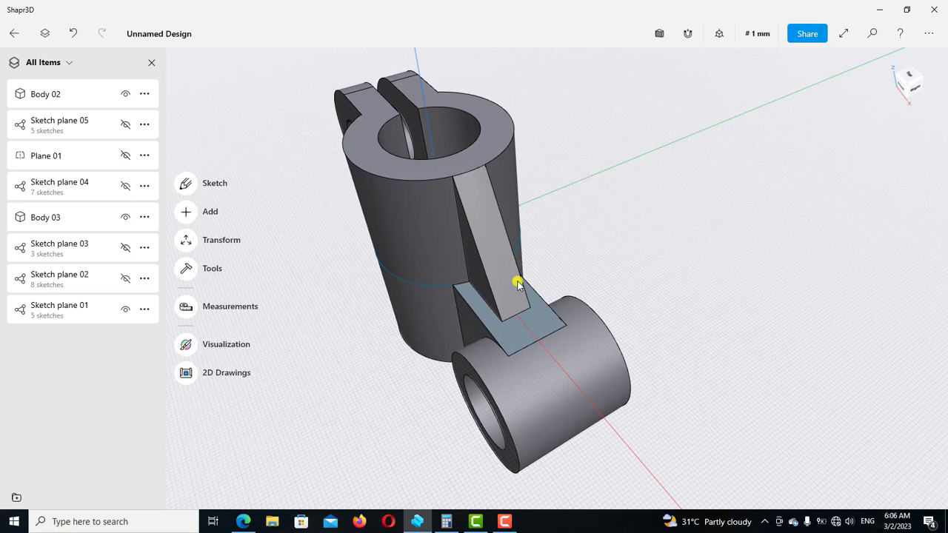
# - Union Body 03 with Body 02 so the bracket becomes one solid body
pyautogui.click(57, 216)
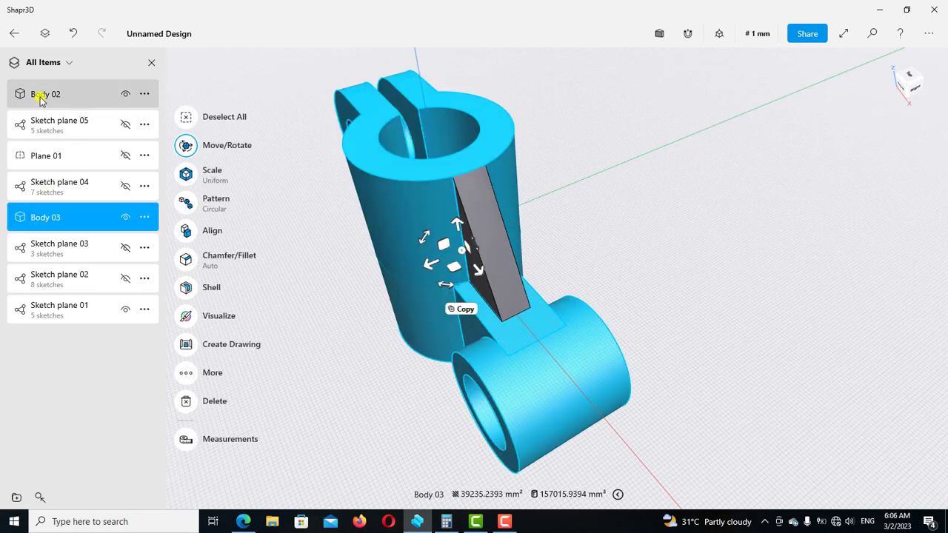
pyautogui.click(39, 100)
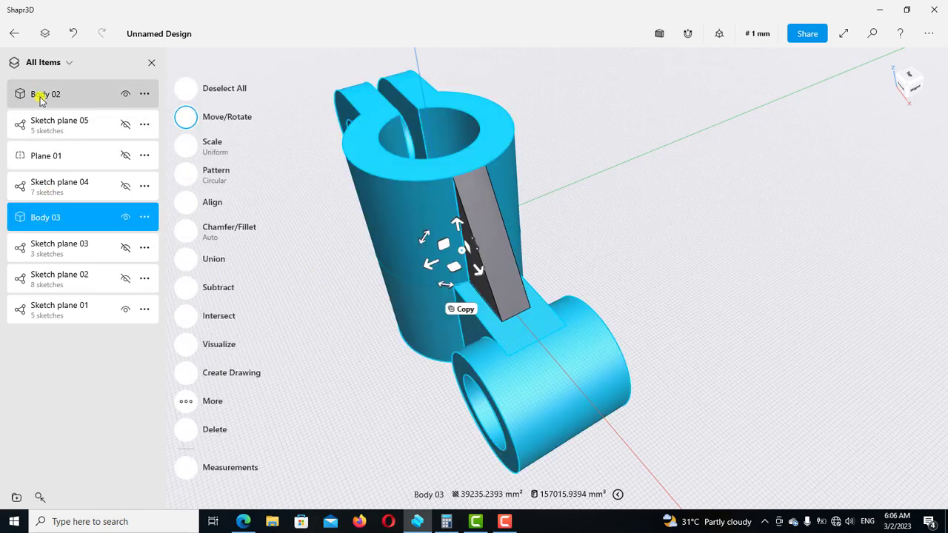
pyautogui.click(185, 259)
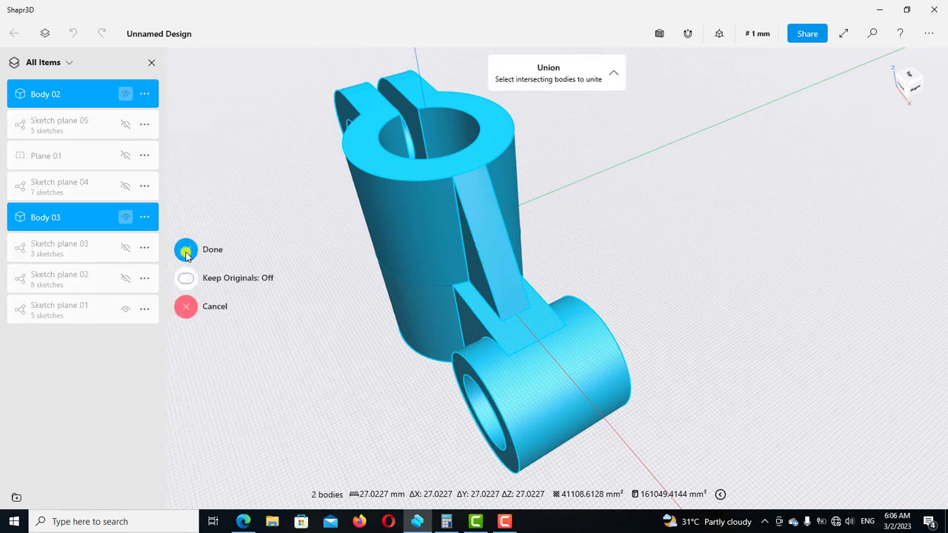
pyautogui.click(186, 251)
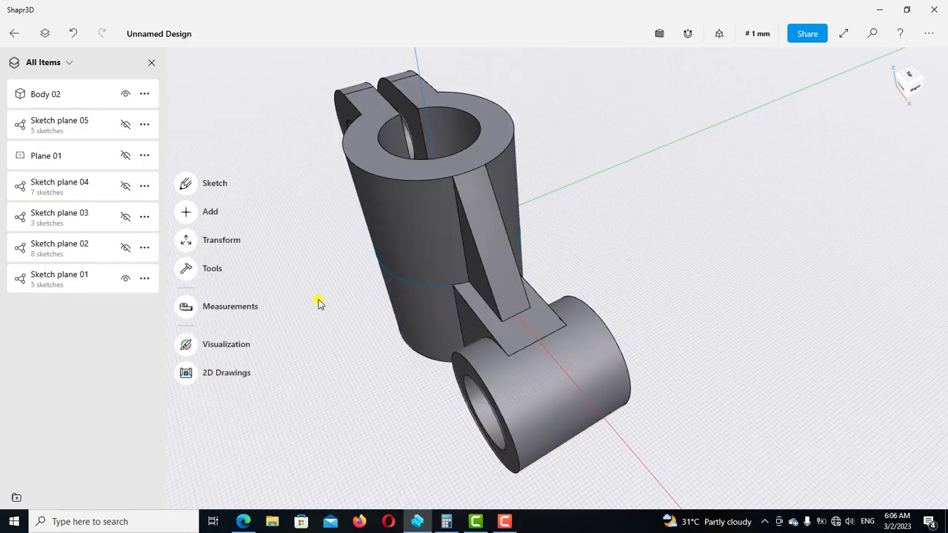
# - Orbit the merged bracket to view it from another angle, then from above
pyautogui.moveTo(351, 293)
pyautogui.mouseDown(button='right')
pyautogui.moveTo(351, 285)
pyautogui.moveTo(363, 304)
pyautogui.mouseUp(button='right')
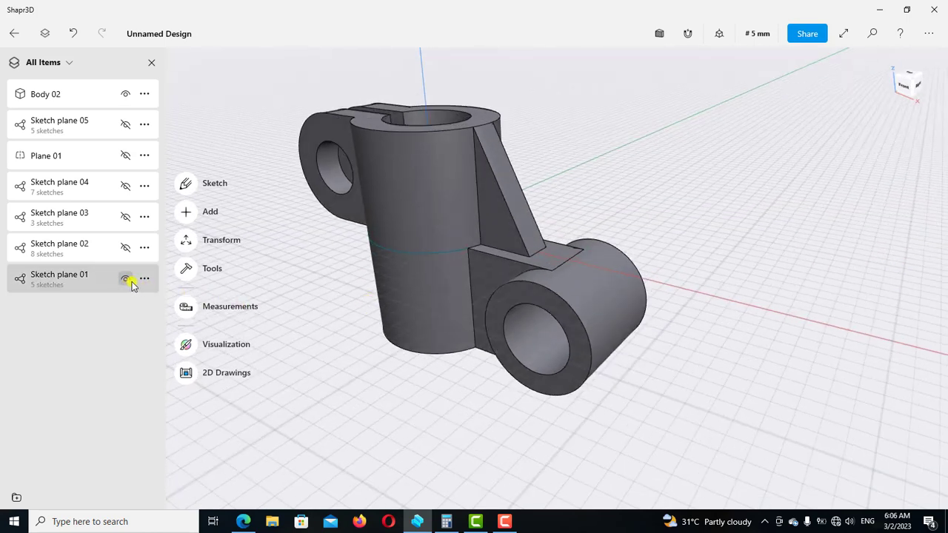
pyautogui.moveTo(364, 346); pyautogui.dragTo(362, 347, button='right')
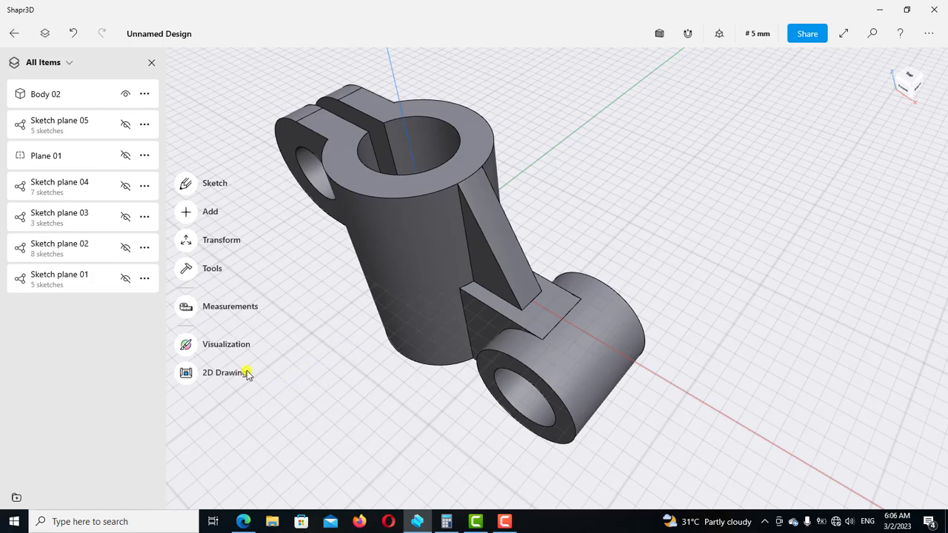
# - Apply Rough Iron to the bracket in Visualization, then return to modelling and view it side-on
pyautogui.click(190, 347)
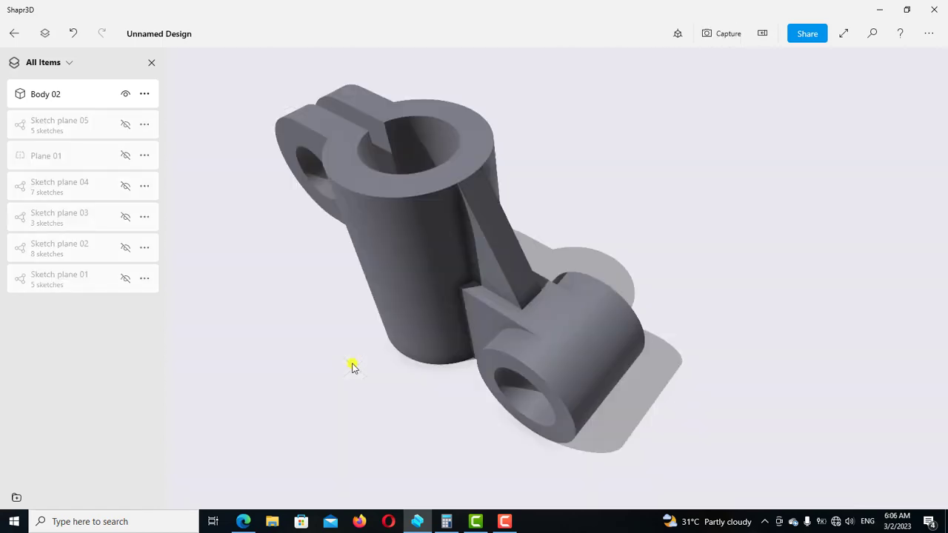
pyautogui.scroll(-1, 842, 324)
pyautogui.scroll(-4, 850, 342)
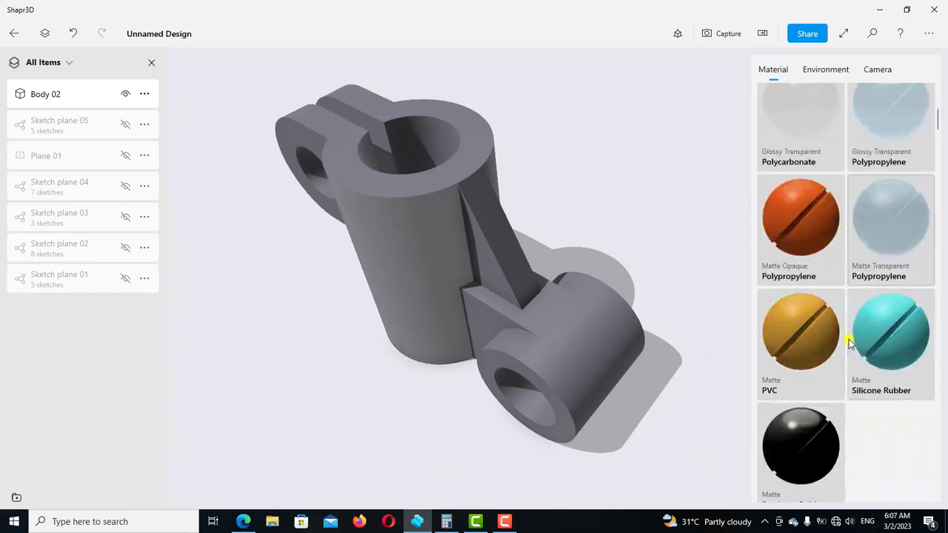
pyautogui.scroll(-3, 849, 344)
pyautogui.scroll(-3, 849, 345)
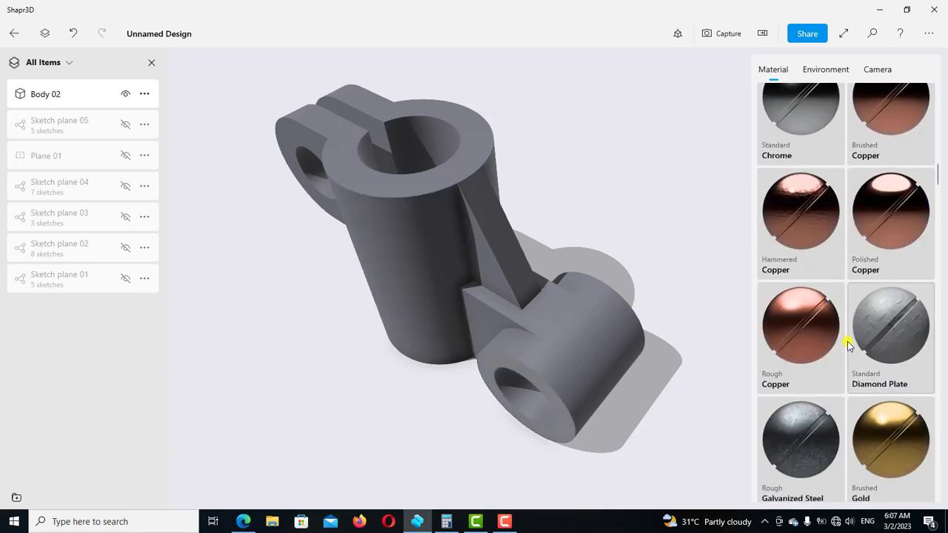
pyautogui.scroll(-3, 848, 341)
pyautogui.scroll(-2, 849, 339)
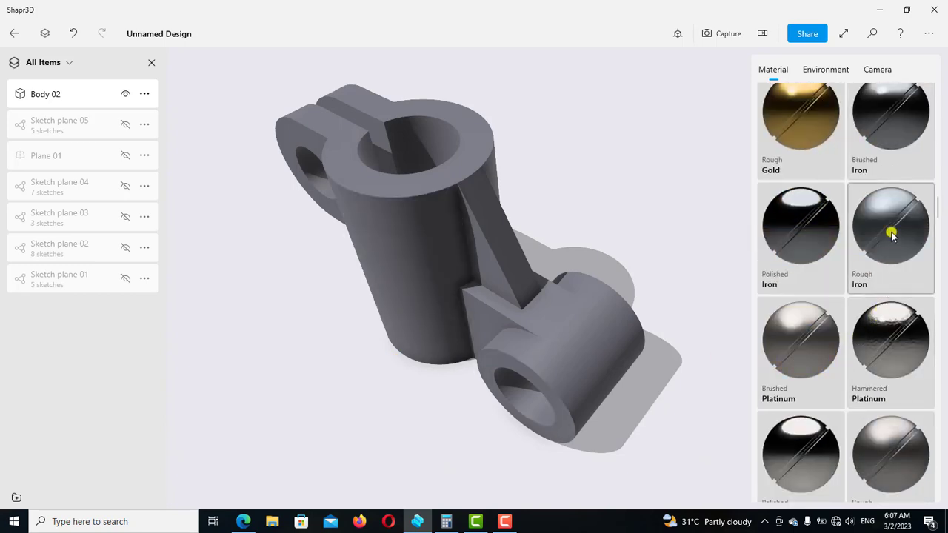
pyautogui.moveTo(891, 234); pyautogui.dragTo(427, 256)
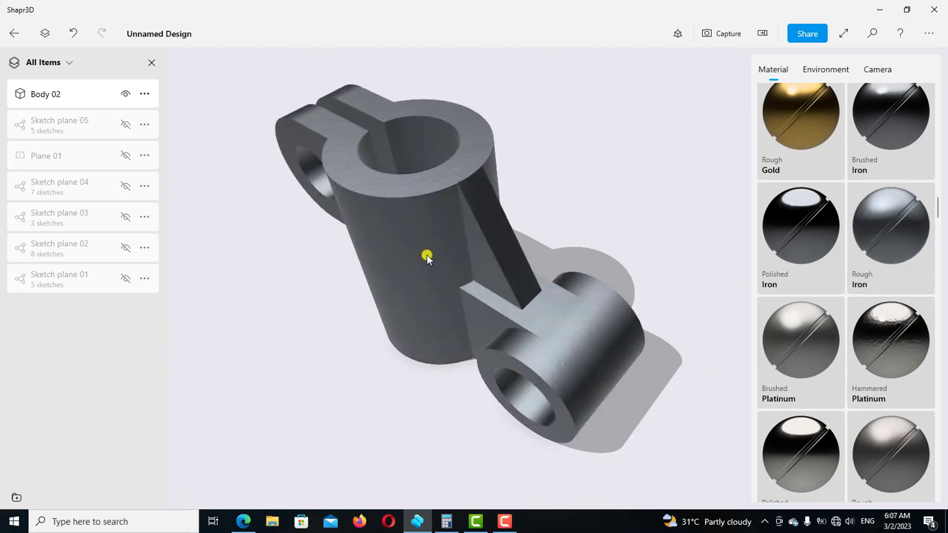
pyautogui.click(14, 33)
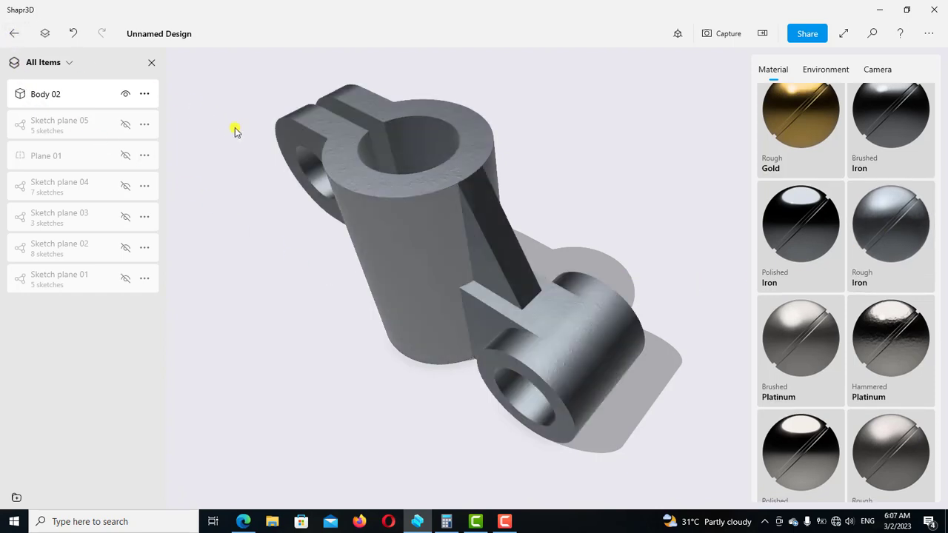
pyautogui.moveTo(506, 228)
pyautogui.mouseDown(button='right')
pyautogui.moveTo(598, 199)
pyautogui.moveTo(559, 191)
pyautogui.mouseUp(button='right')
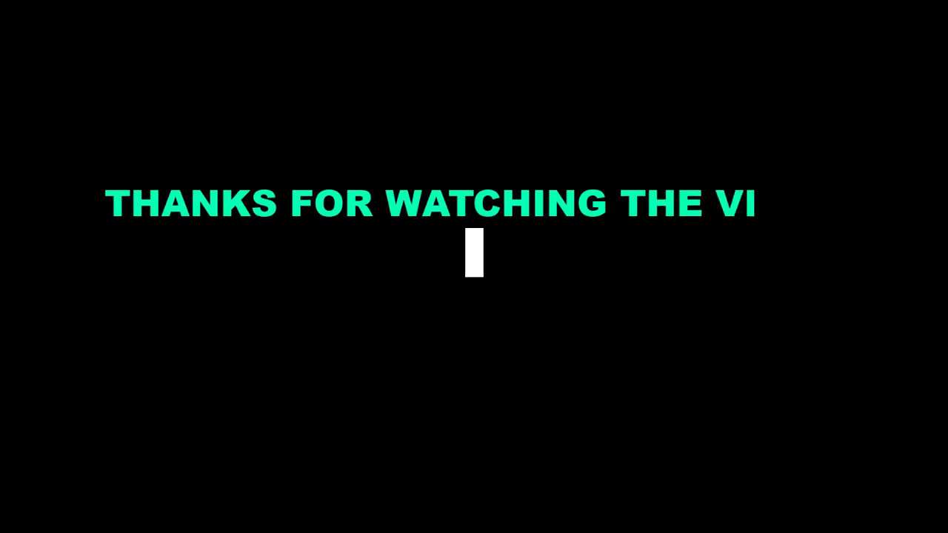